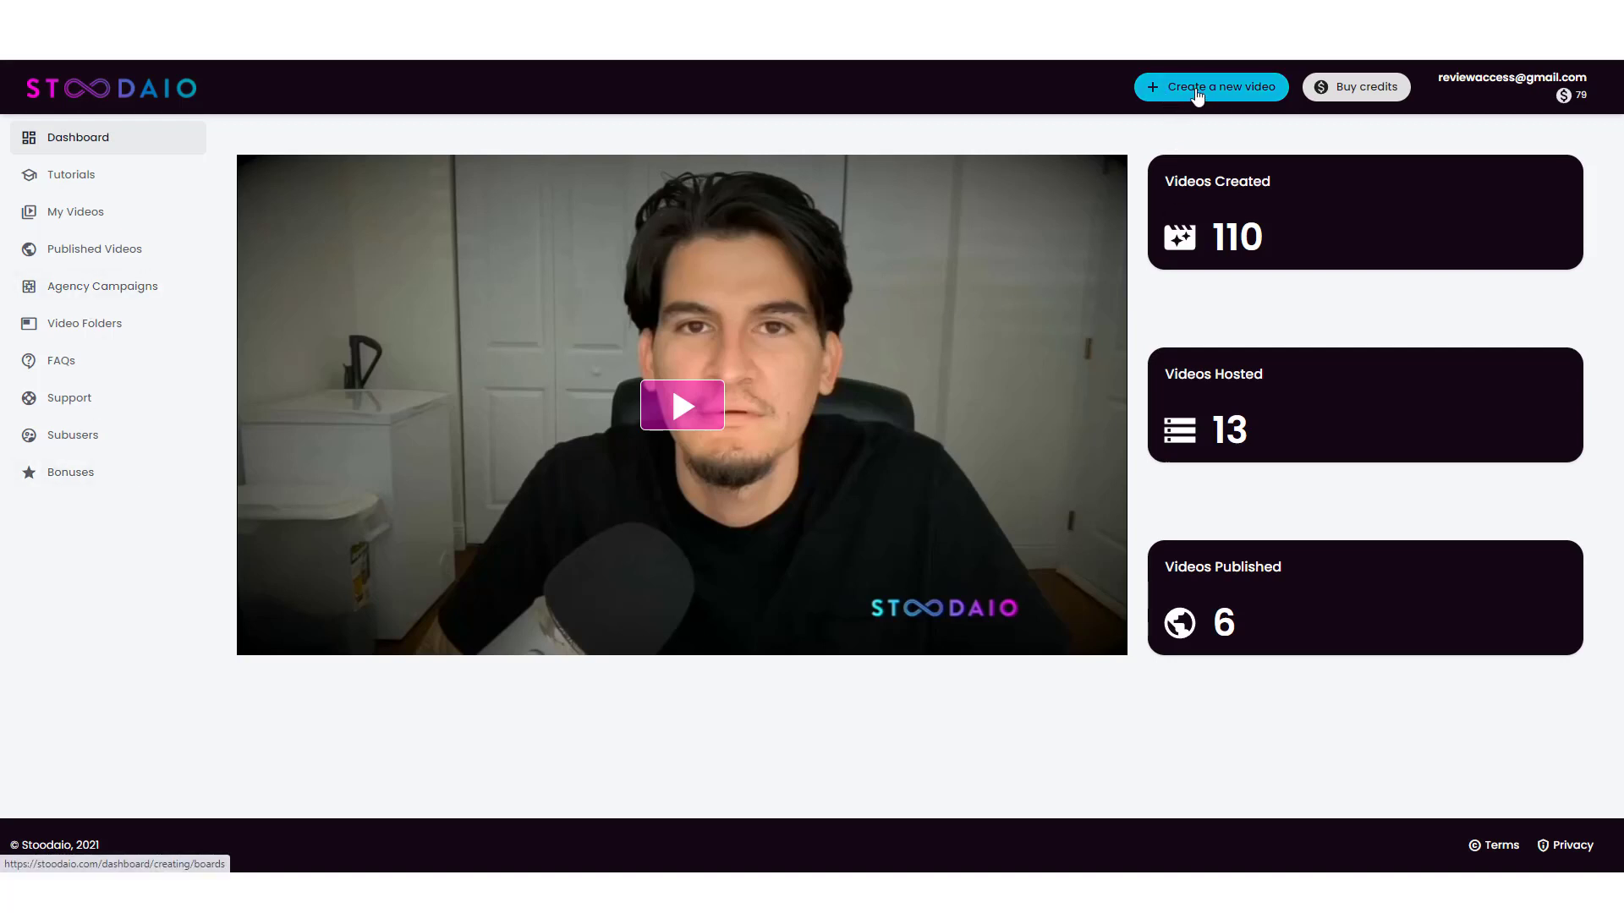
{"action": "left_click", "coordinate": [1198, 96]}
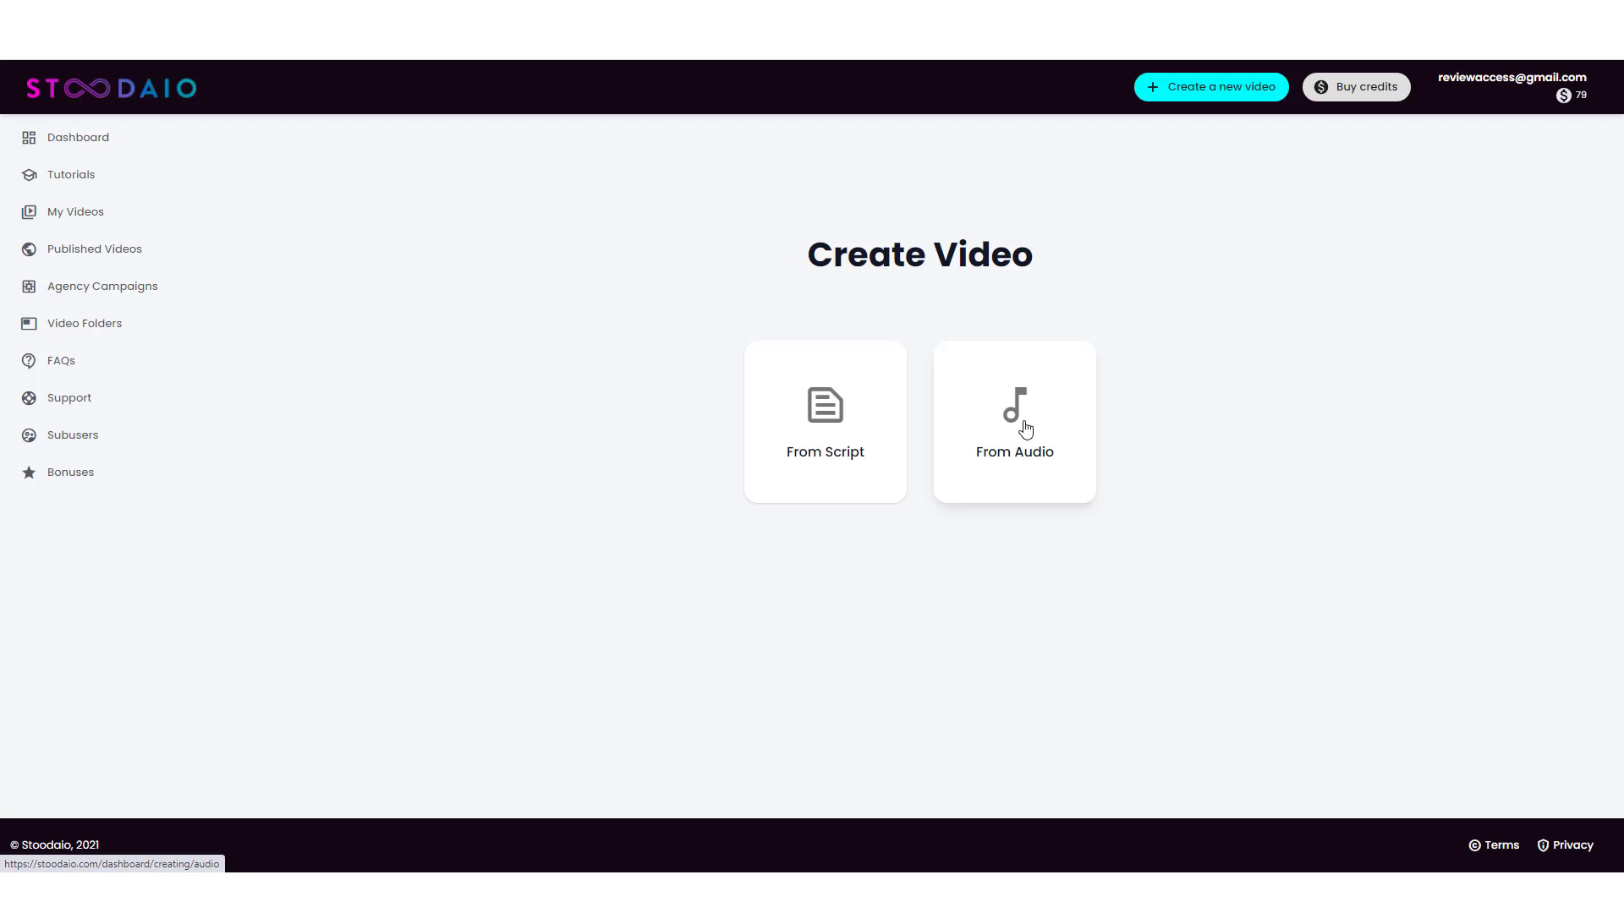
{"action": "left_click", "coordinate": [829, 425]}
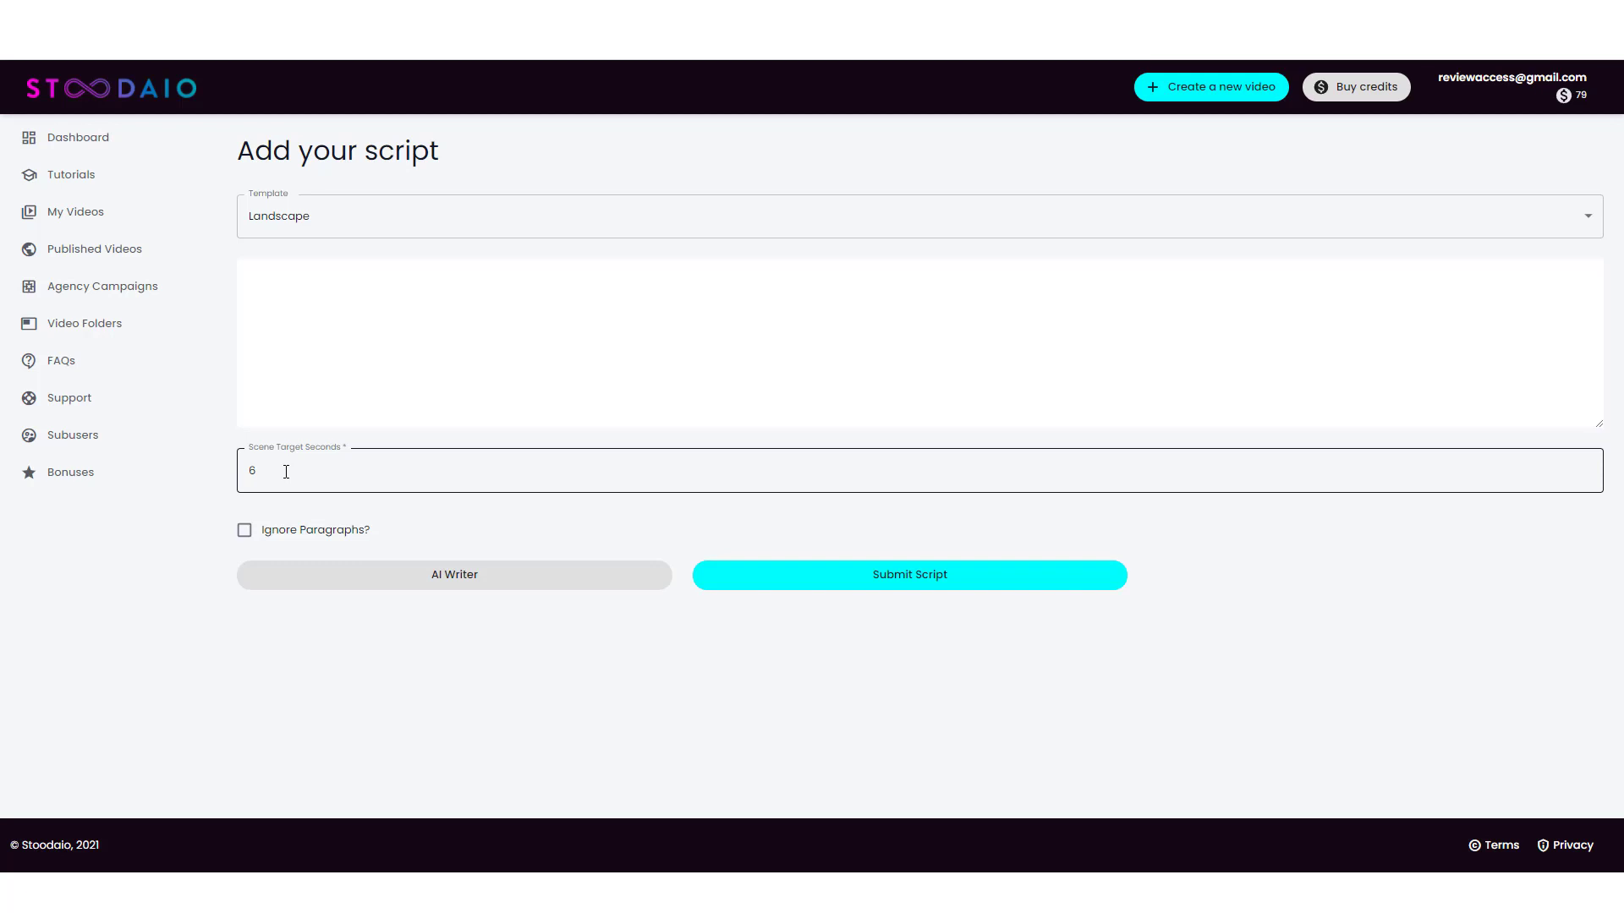
{"action": "double_click", "coordinate": [252, 471]}
{"action": "type", "text": "5"}
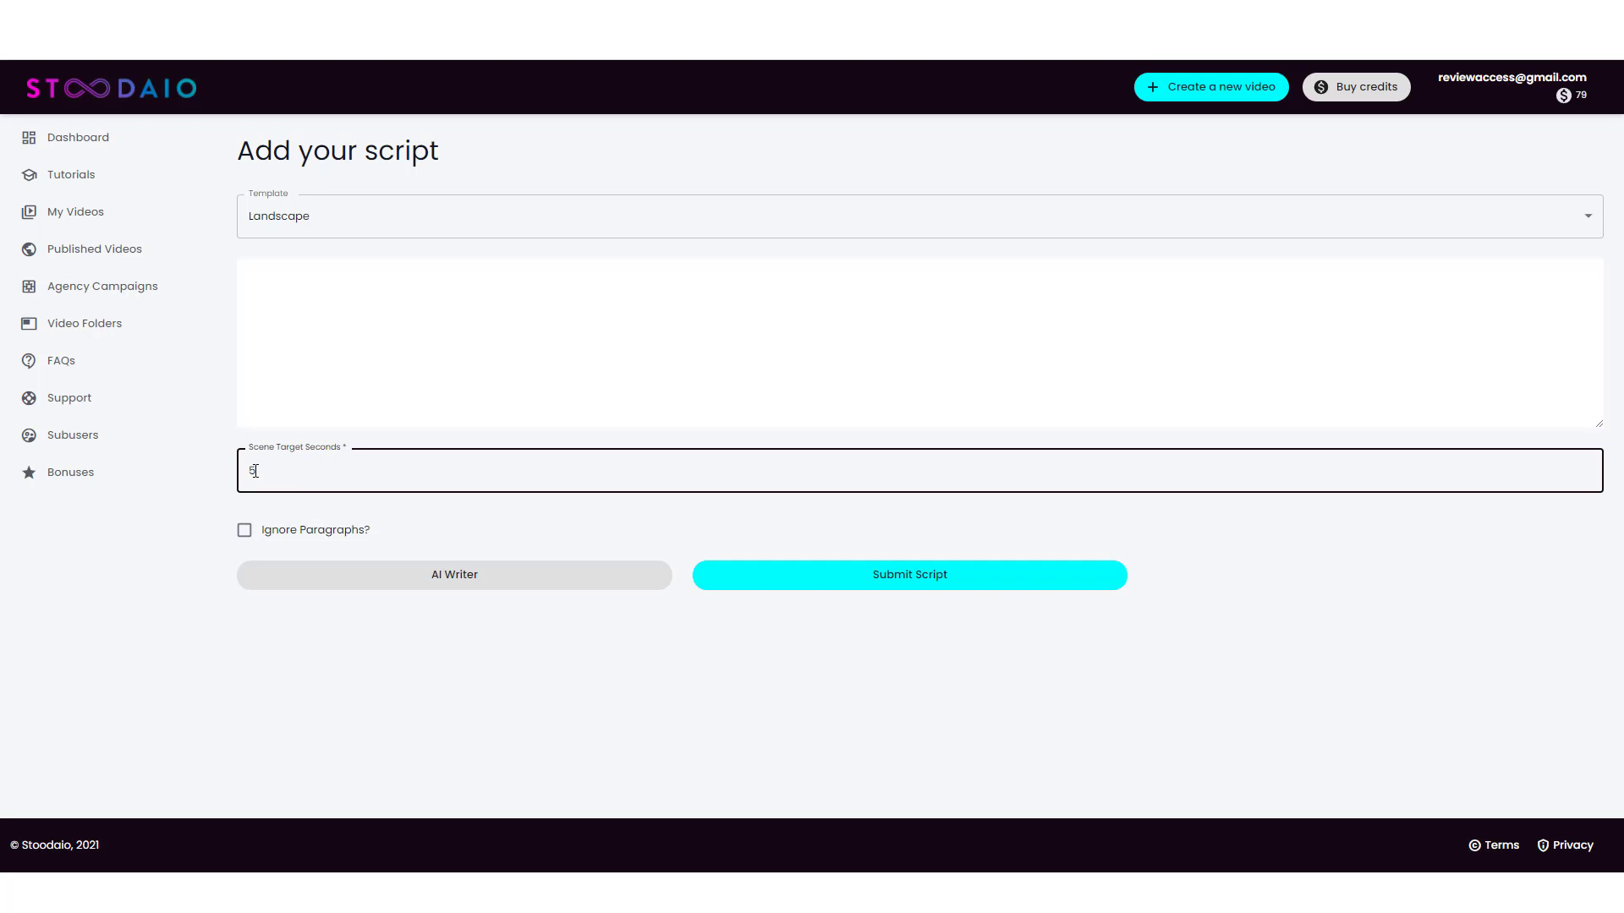
{"action": "left_click", "coordinate": [190, 367]}
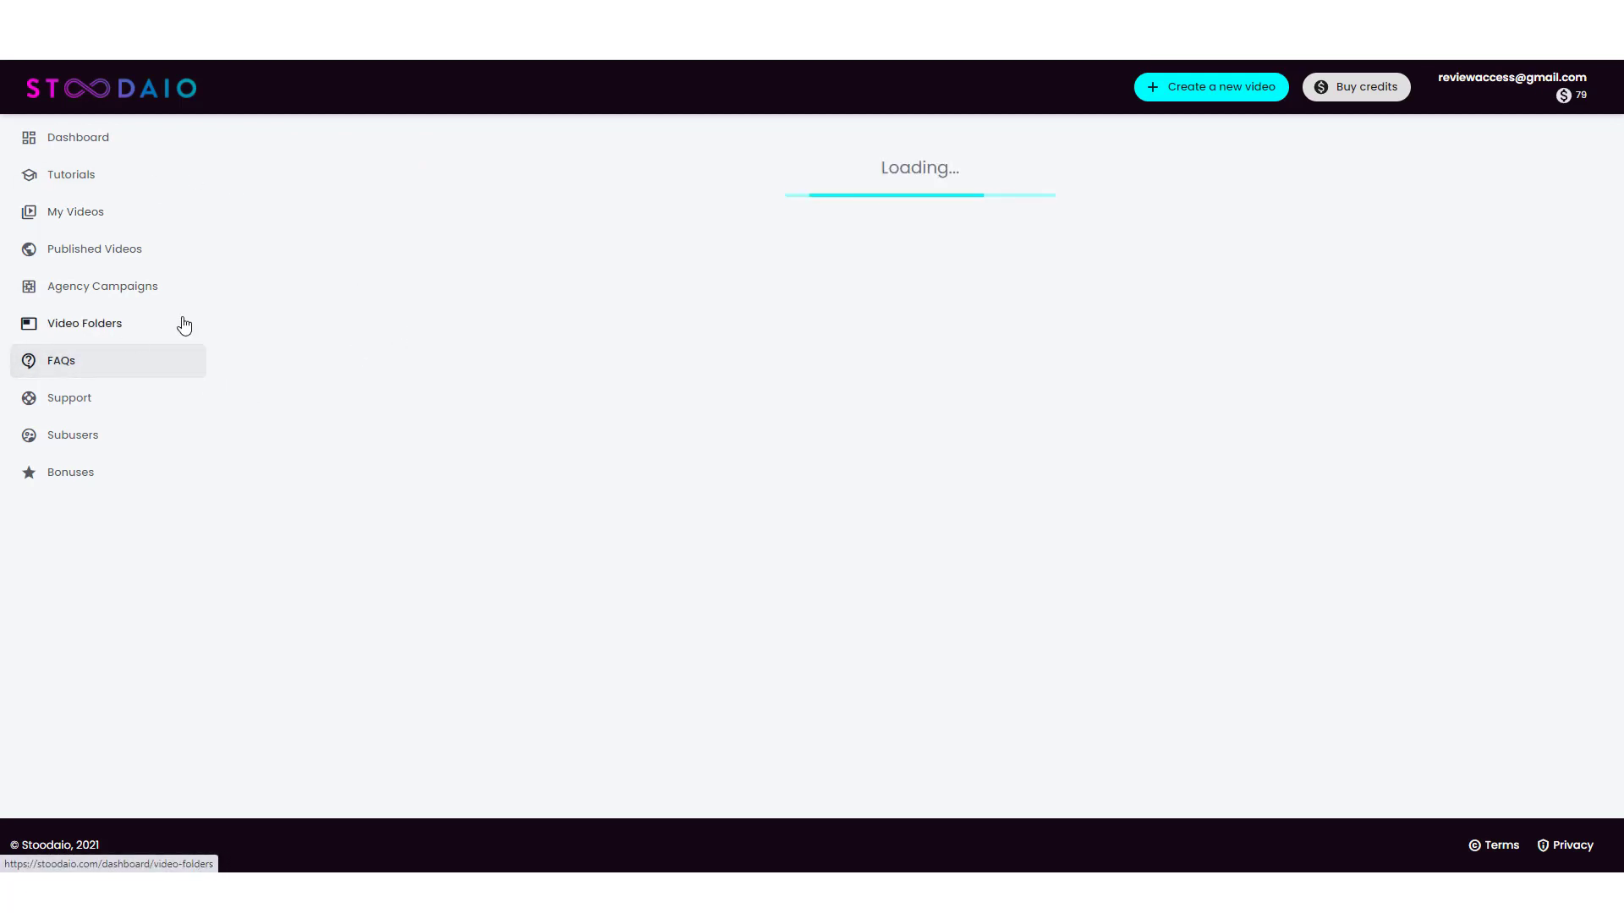
Start a new video from a script and set the scene target seconds to 5
{"action": "left_click", "coordinate": [1215, 91]}
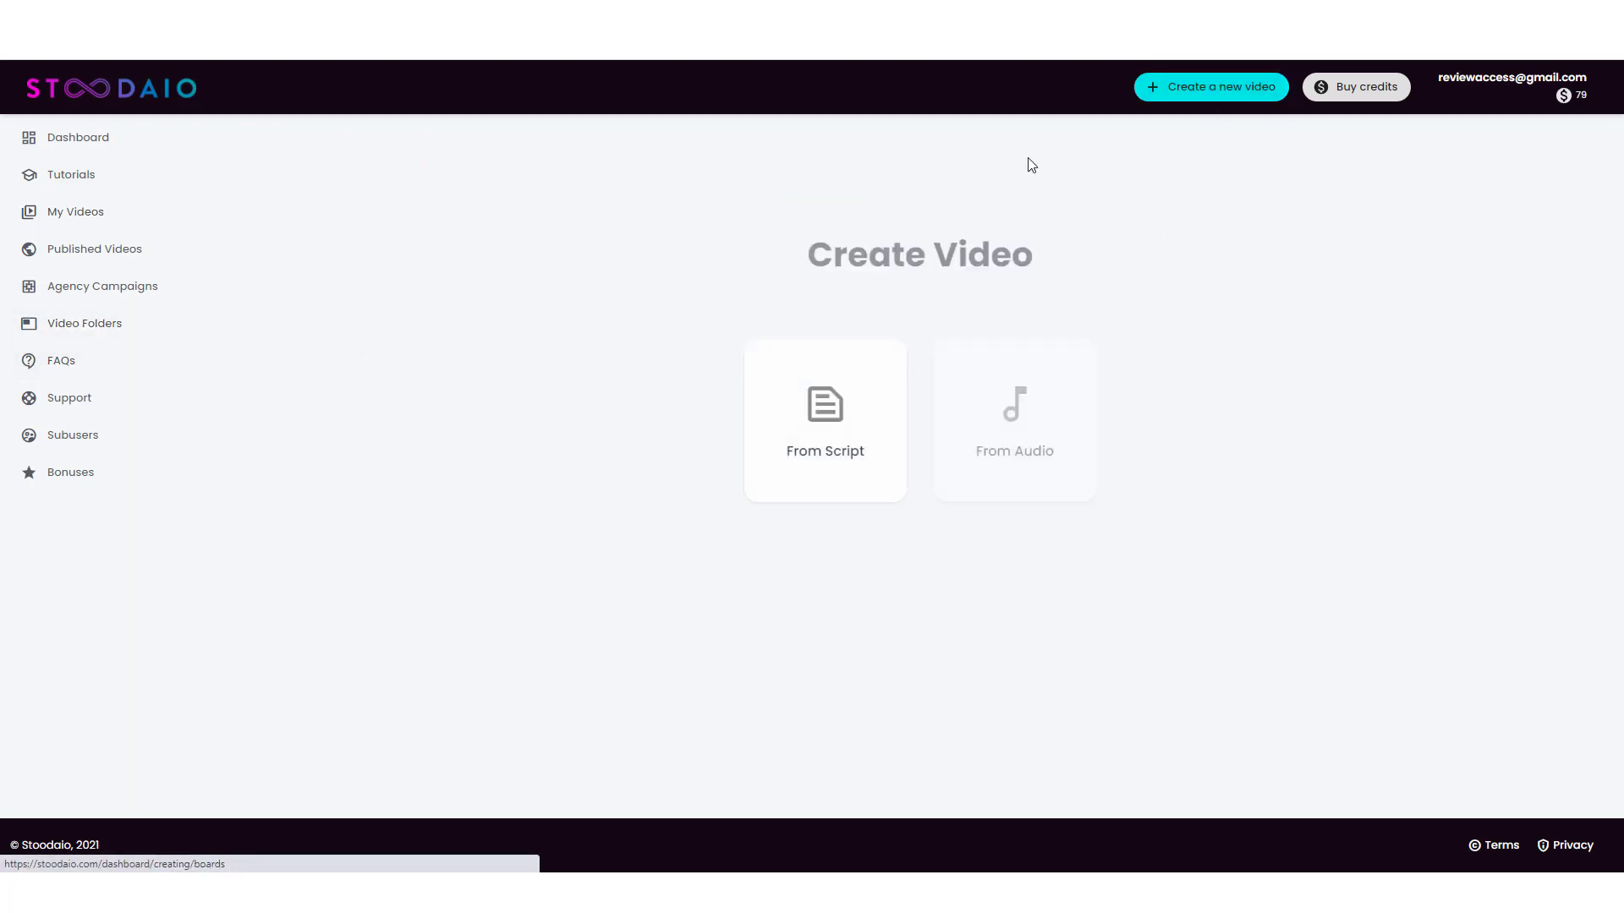
{"action": "left_click", "coordinate": [870, 420]}
{"action": "left_click", "coordinate": [279, 467]}
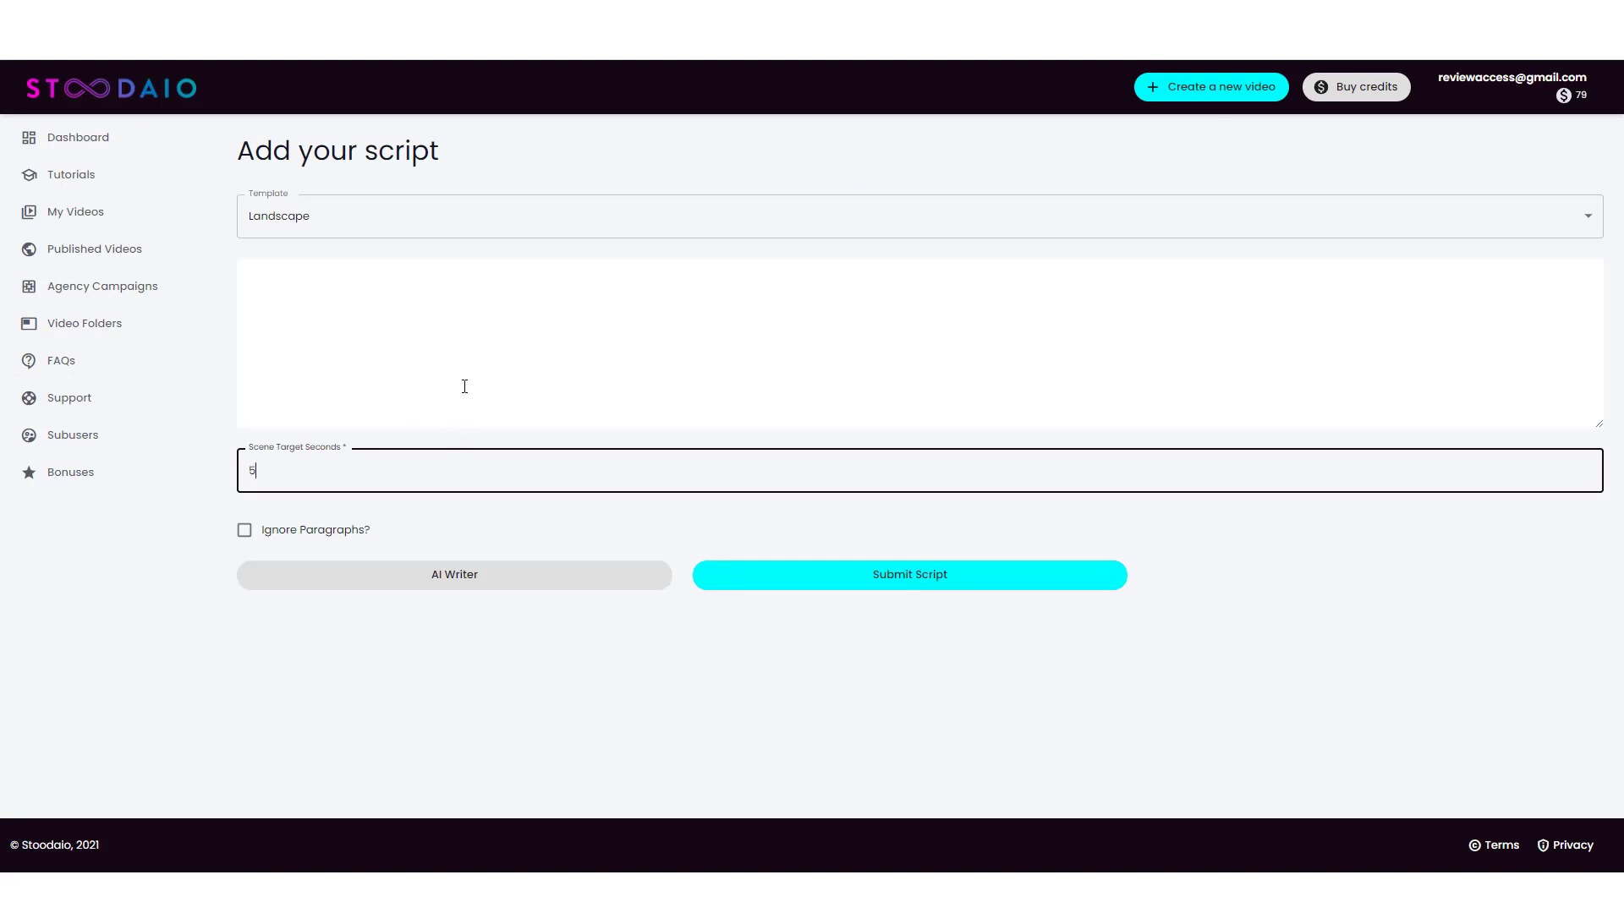
{"action": "left_click", "coordinate": [334, 287]}
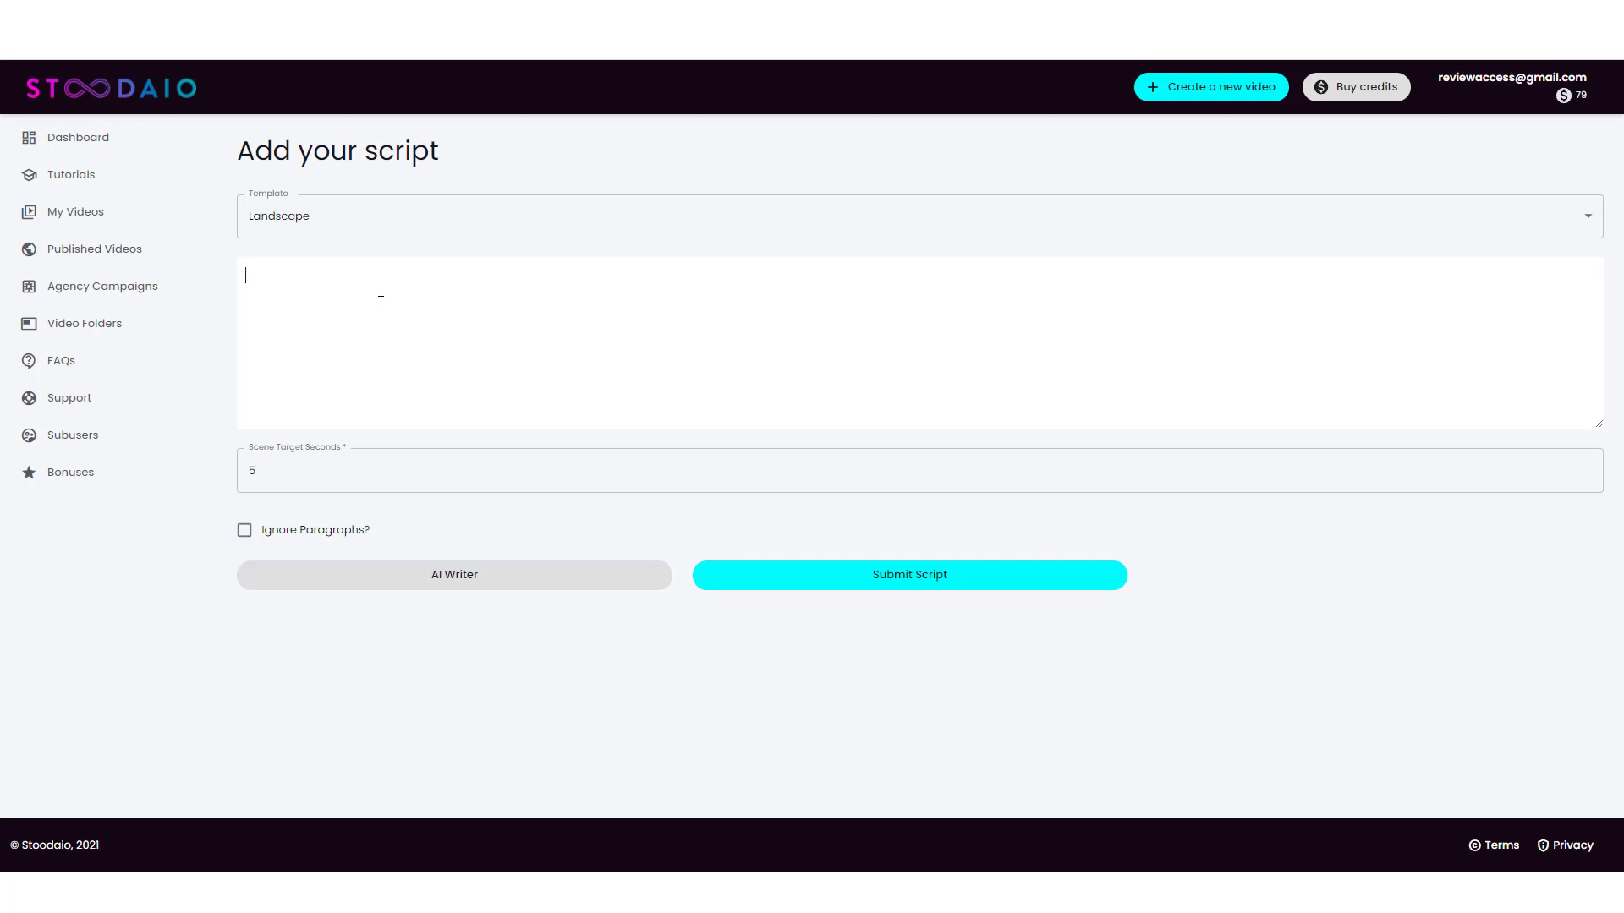
Open the AI Writer for the script and enter "cryptocurrency" as the article topic
{"action": "left_click", "coordinate": [454, 575]}
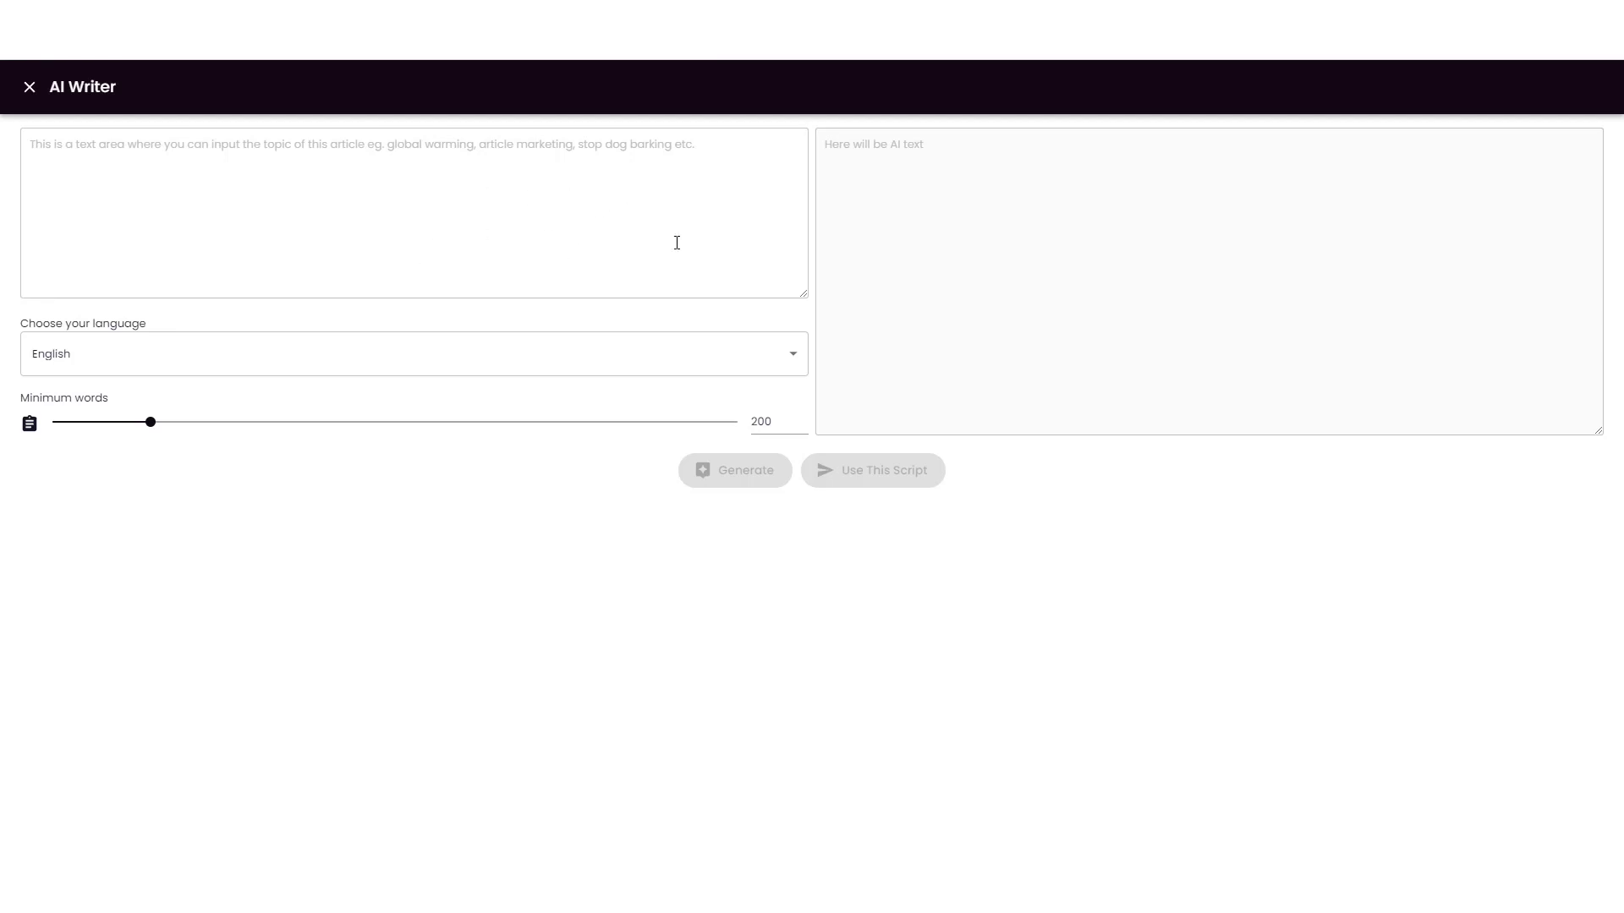
{"action": "left_click", "coordinate": [219, 208]}
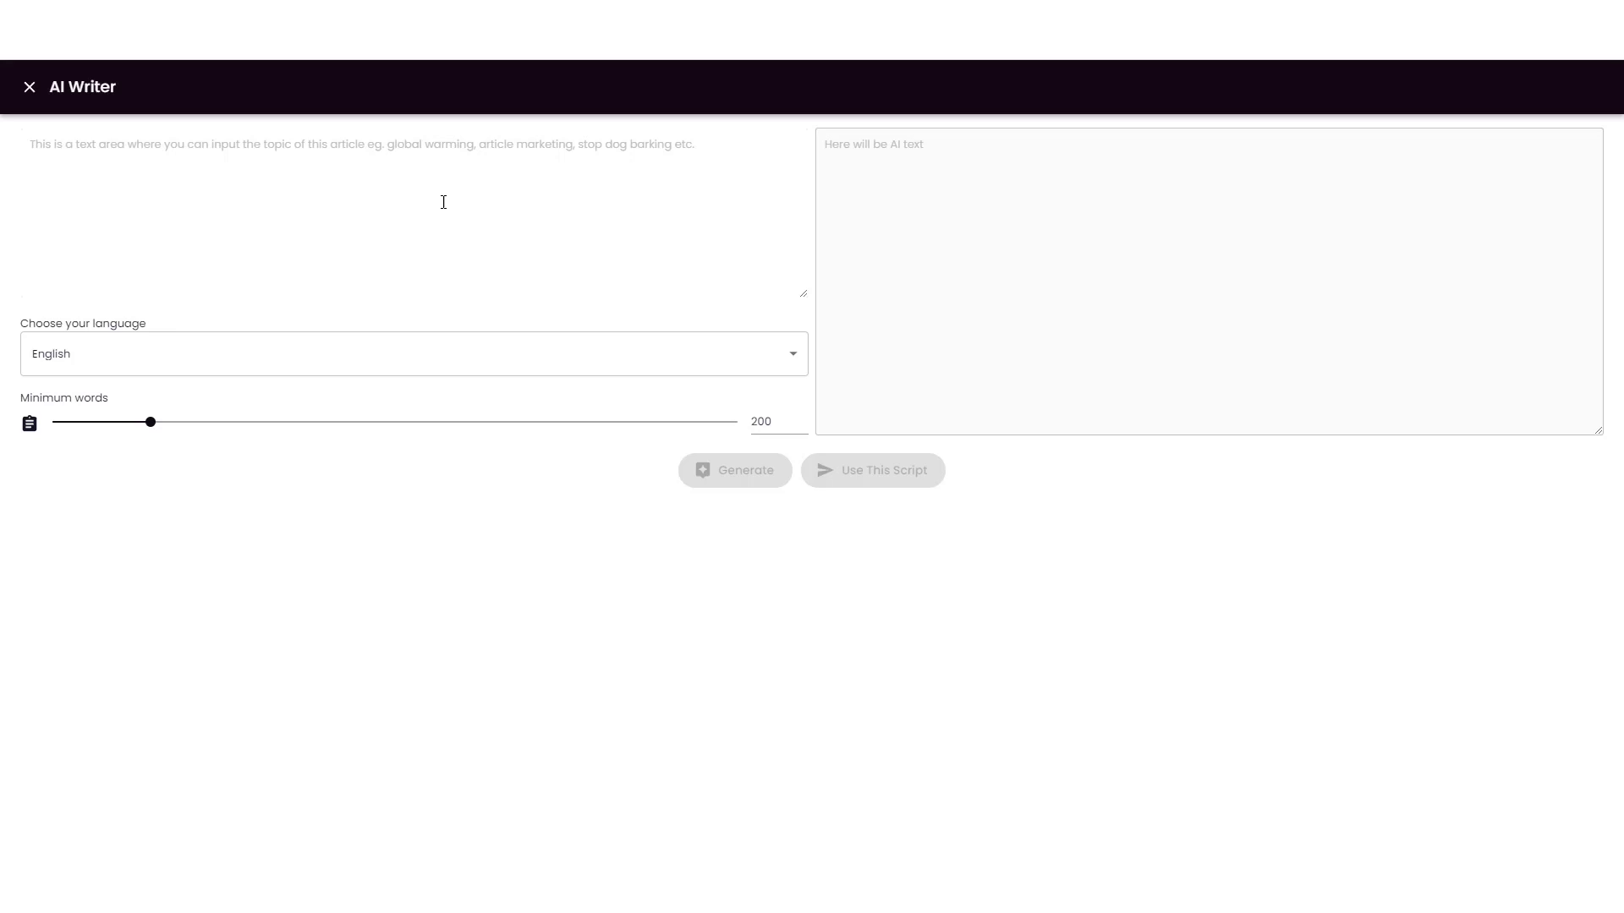
{"action": "type", "text": "cryp"}
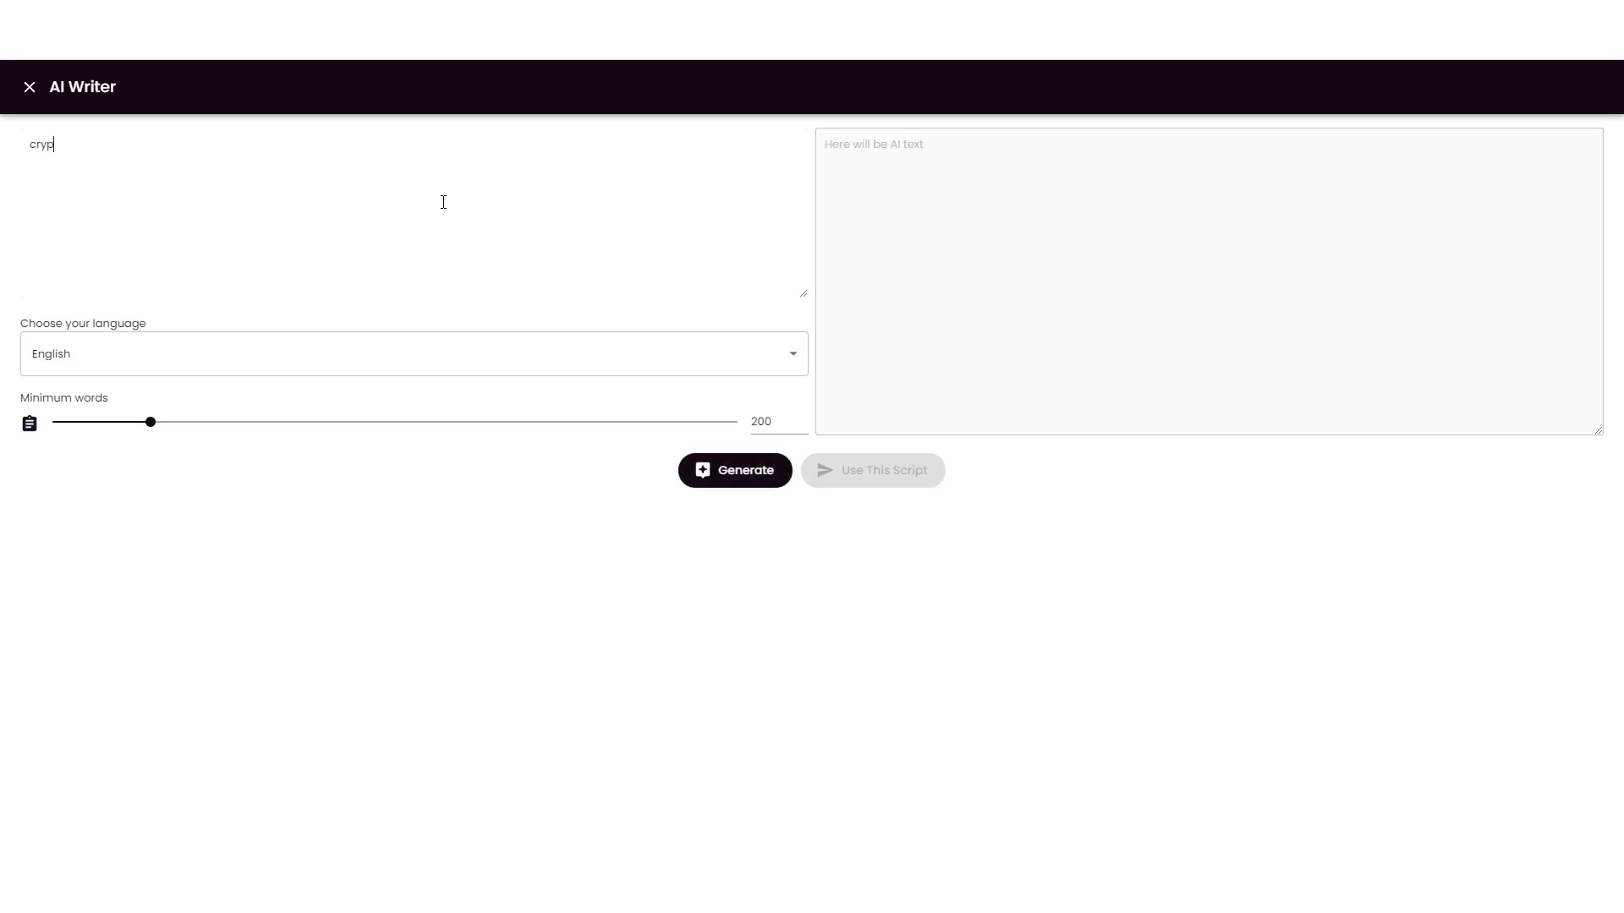
{"action": "type", "text": "tocurrency"}
{"action": "left_click", "coordinate": [475, 352]}
{"action": "scroll", "coordinate": [123, 500], "scroll_direction": "down", "scroll_amount": 2}
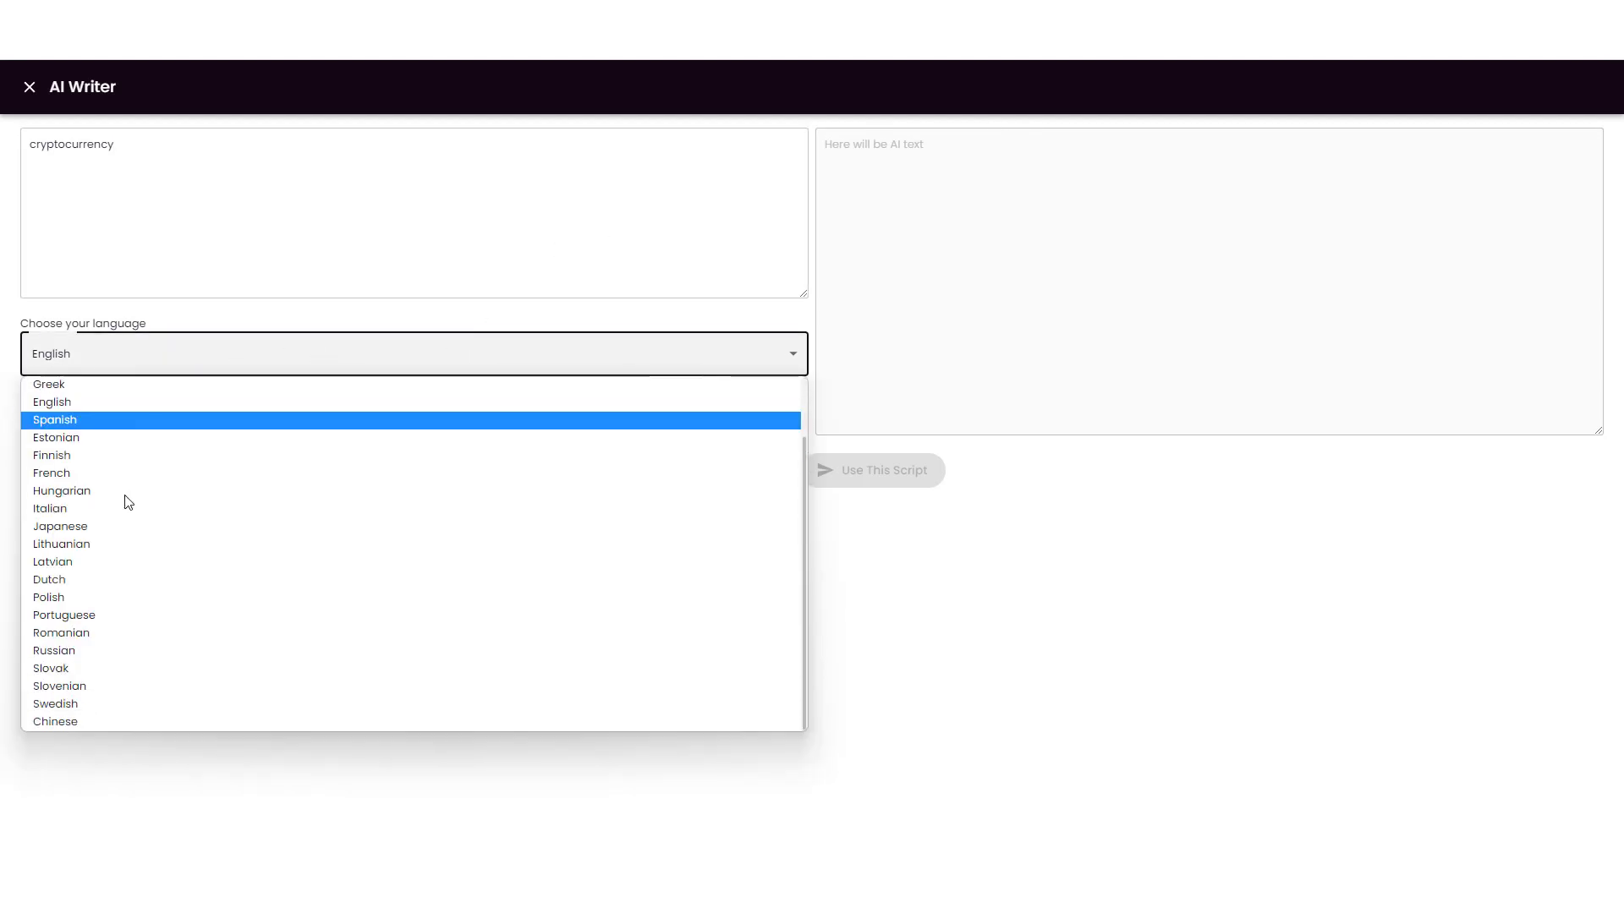
{"action": "scroll", "coordinate": [119, 507], "scroll_direction": "up", "scroll_amount": 2}
{"action": "left_click", "coordinate": [341, 174]}
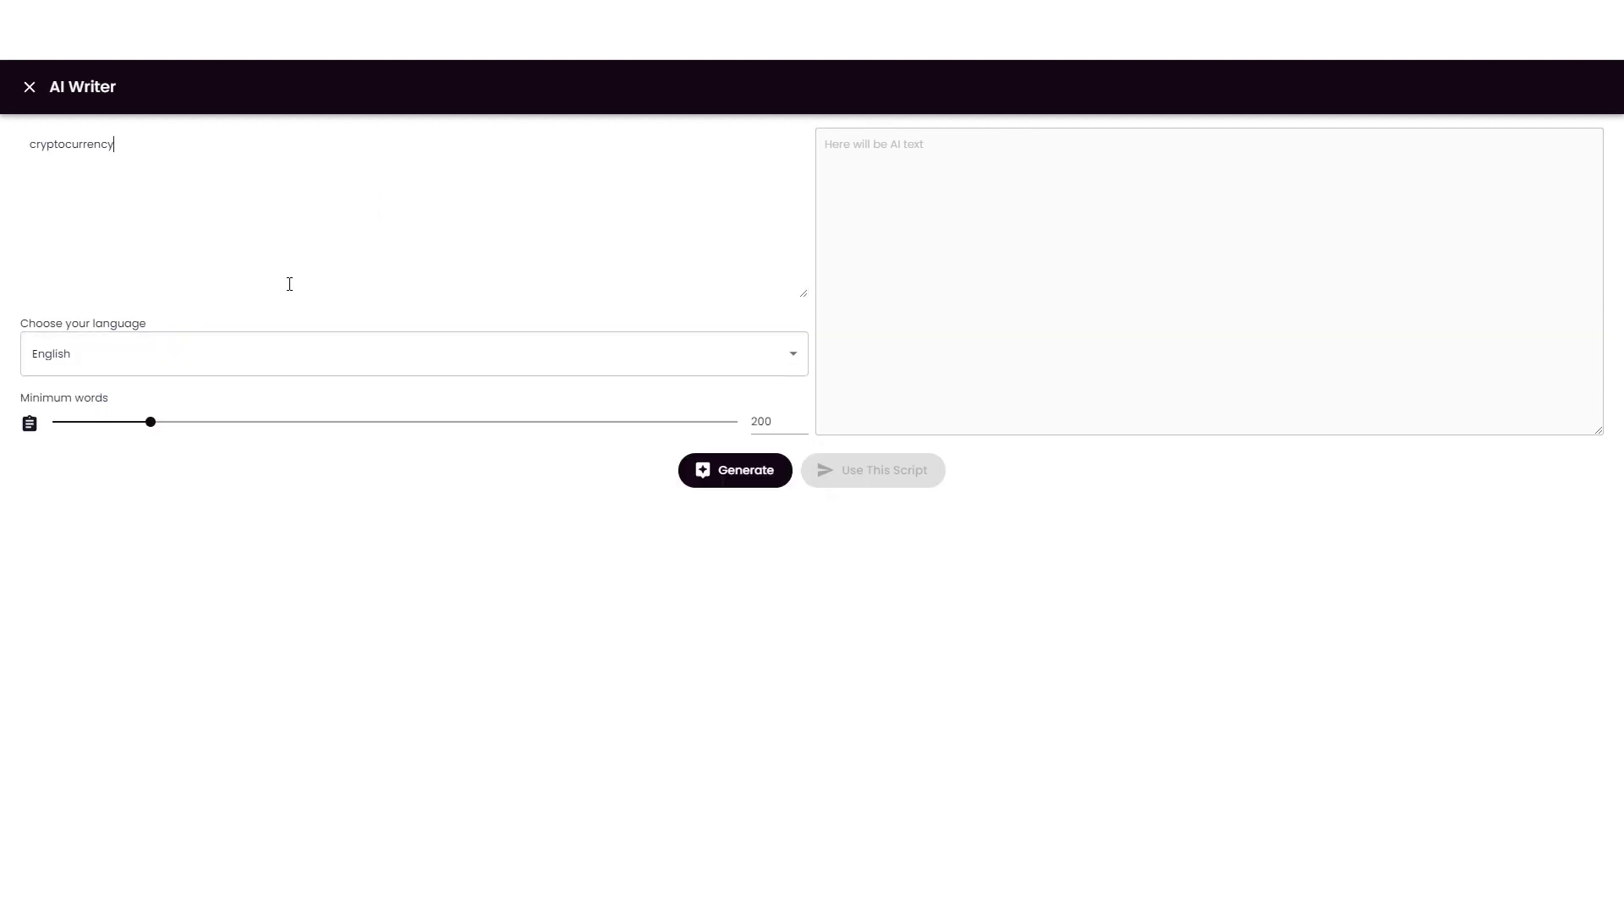
Generate an AI script with a minimum of 250 words, accepting the credit charge, and use it for the video
{"action": "left_click_drag", "start_coordinate": [155, 432], "coordinate": [199, 427]}
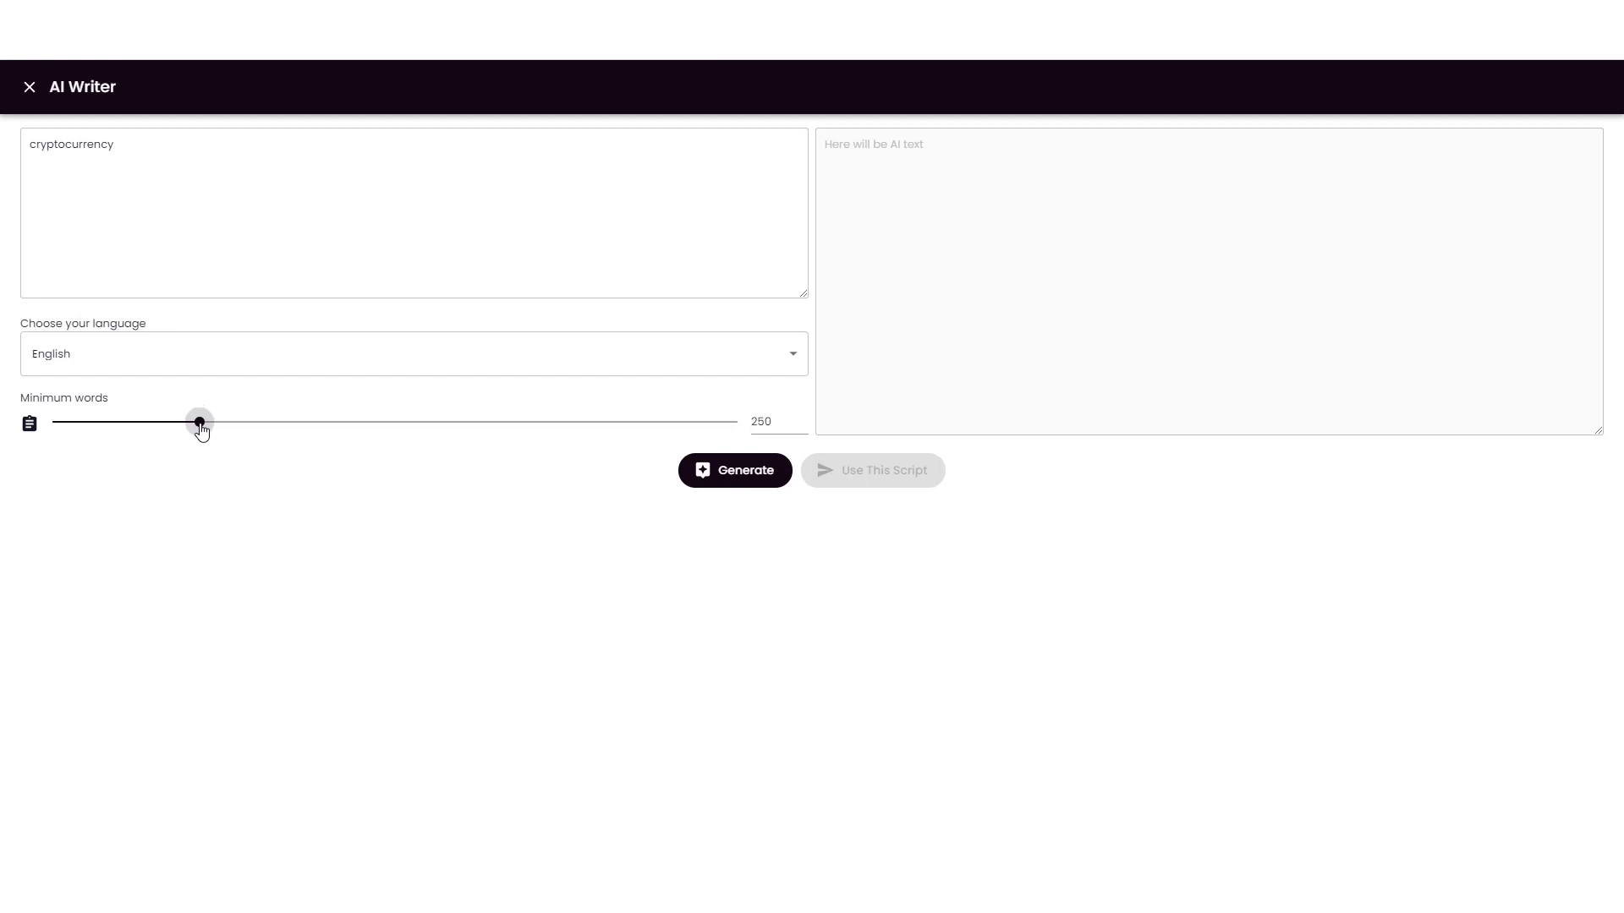
{"action": "left_click", "coordinate": [731, 475]}
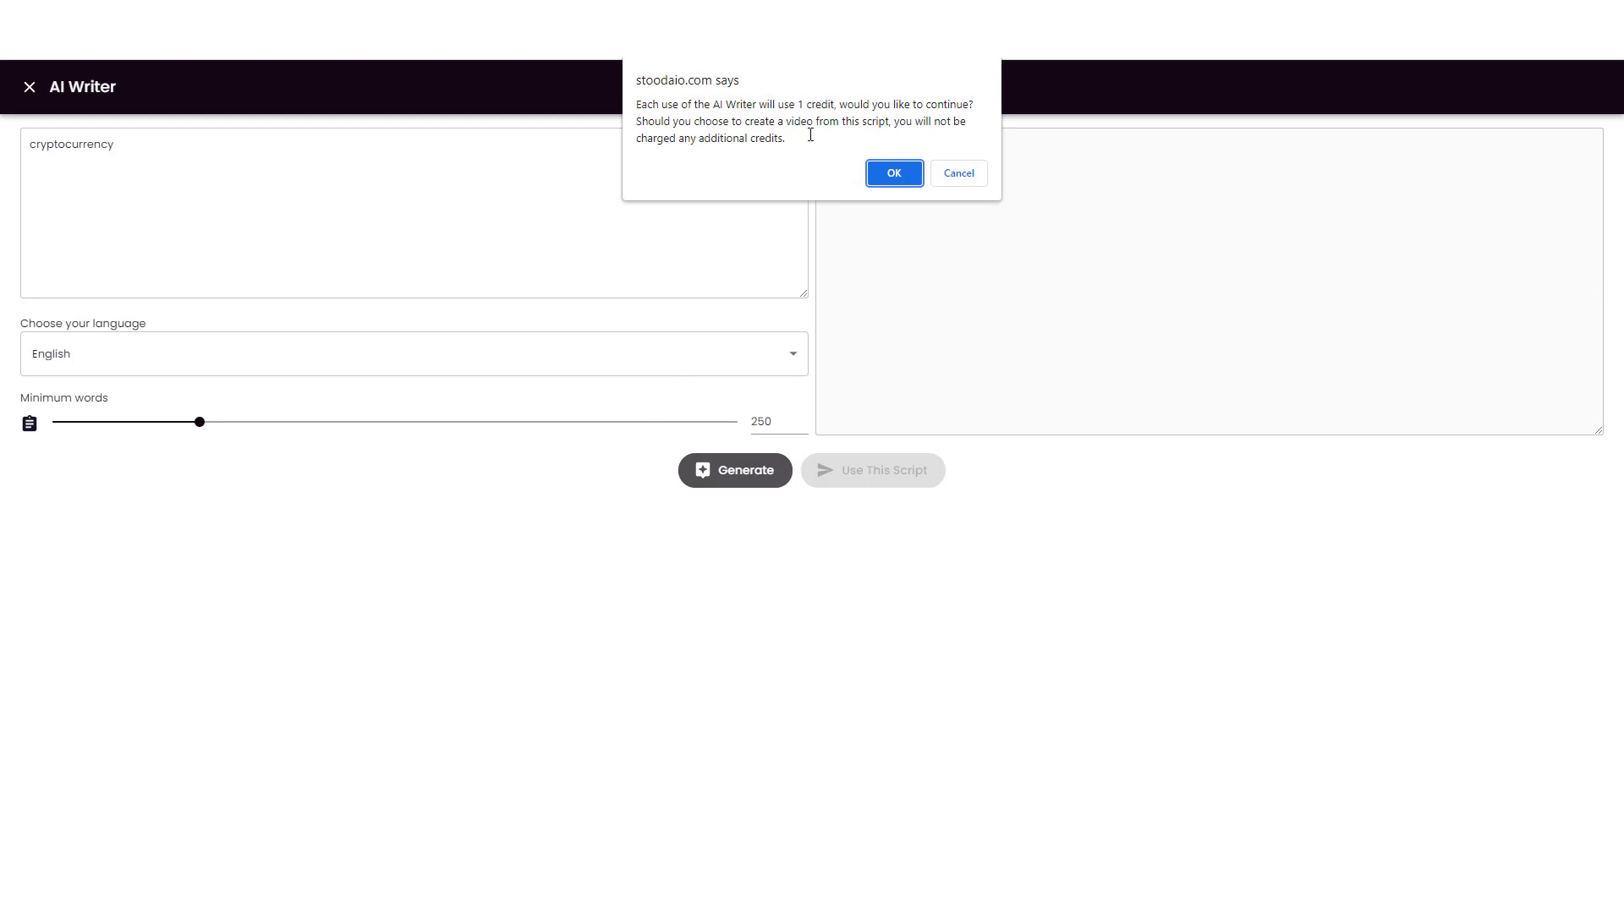
{"action": "left_click", "coordinate": [895, 175]}
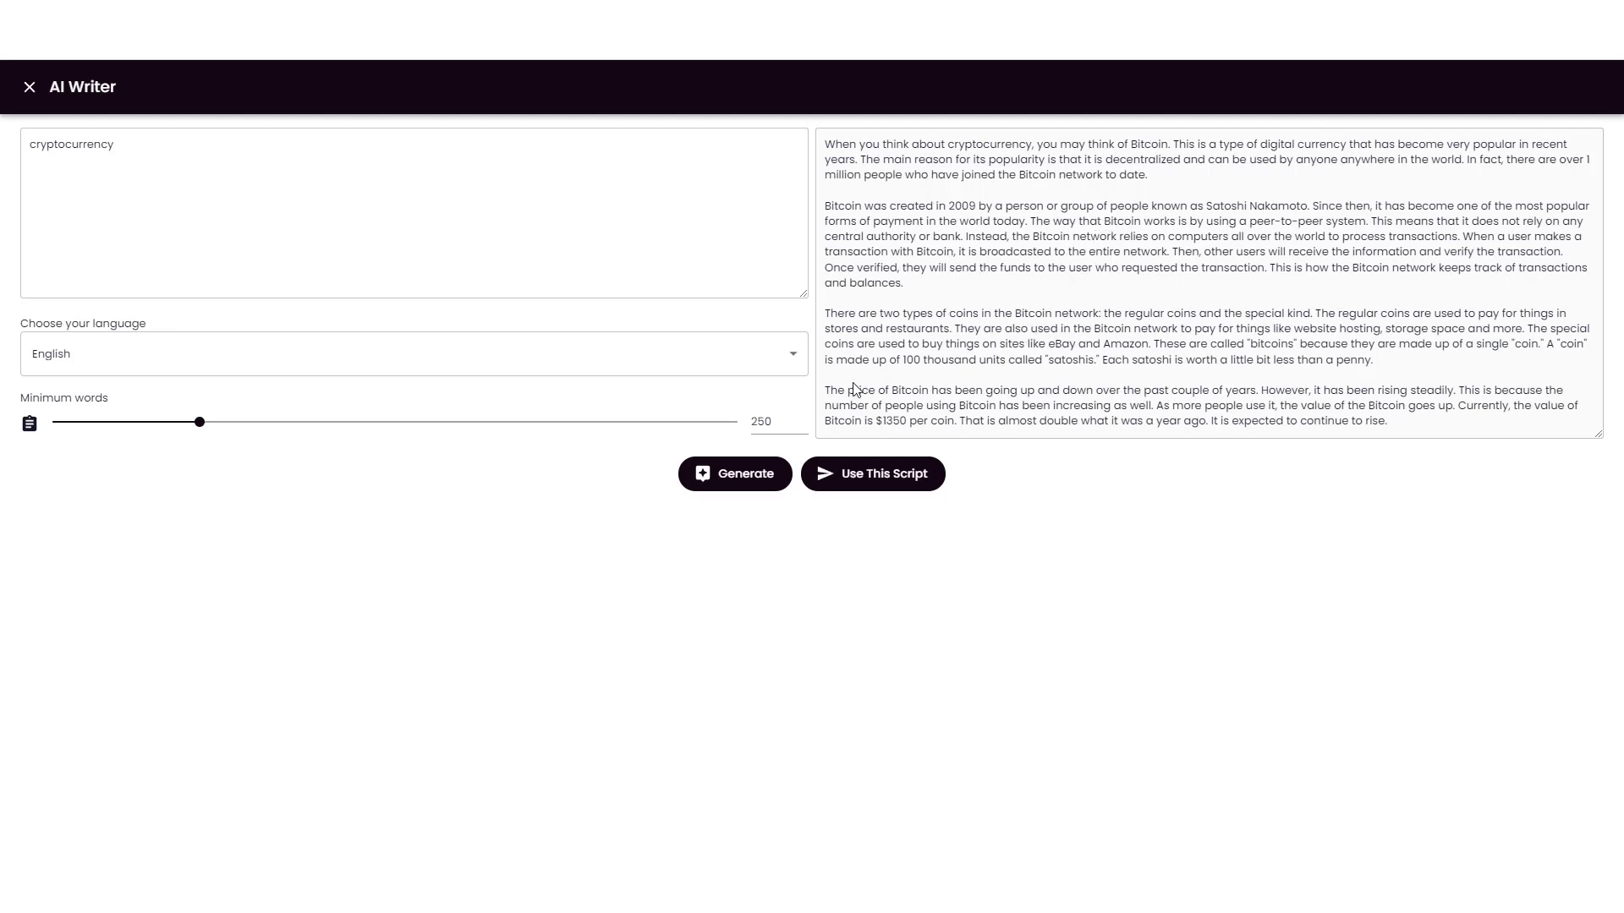
{"action": "left_click", "coordinate": [871, 480]}
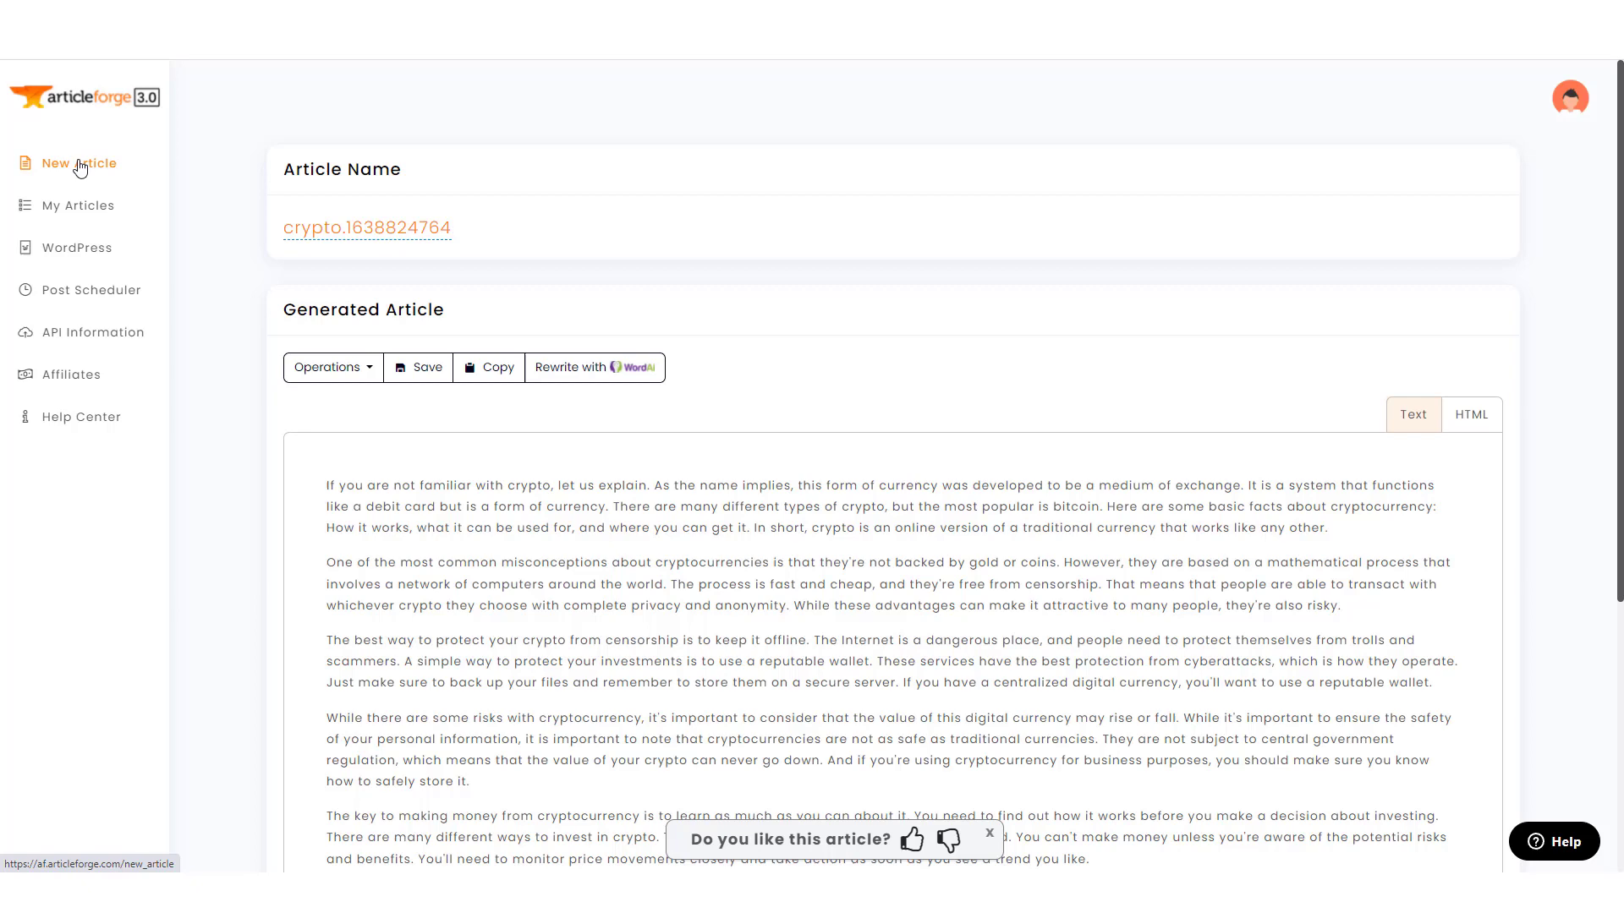
{"action": "scroll", "coordinate": [470, 494], "scroll_direction": "down", "scroll_amount": 2}
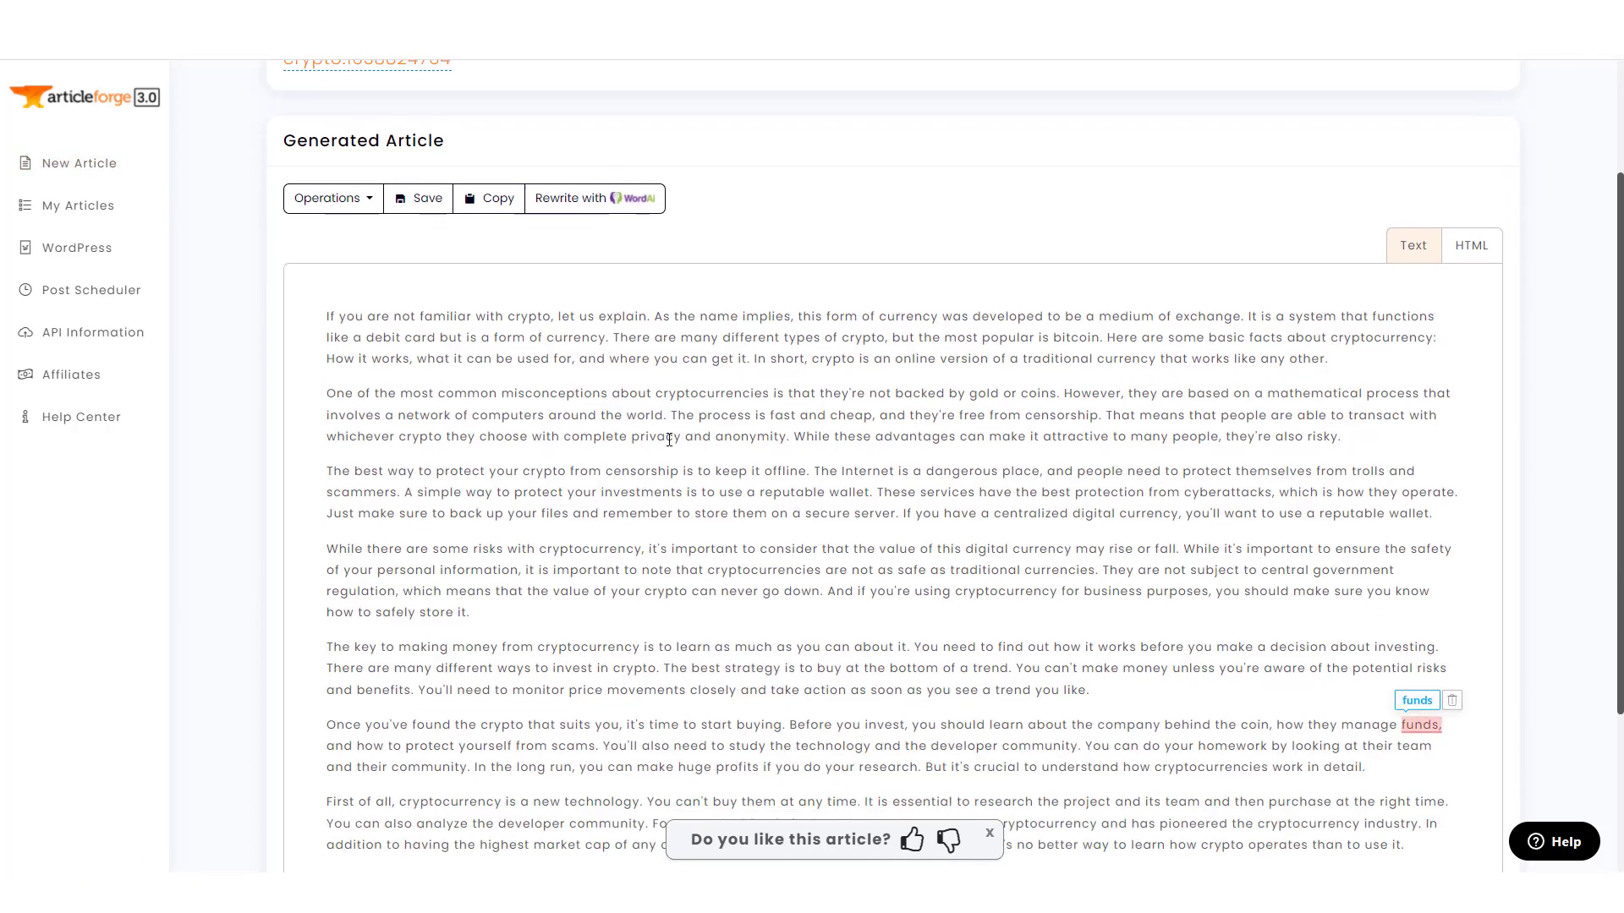
{"action": "scroll", "coordinate": [620, 422], "scroll_direction": "down", "scroll_amount": 2}
{"action": "scroll", "coordinate": [601, 423], "scroll_direction": "up", "scroll_amount": 3}
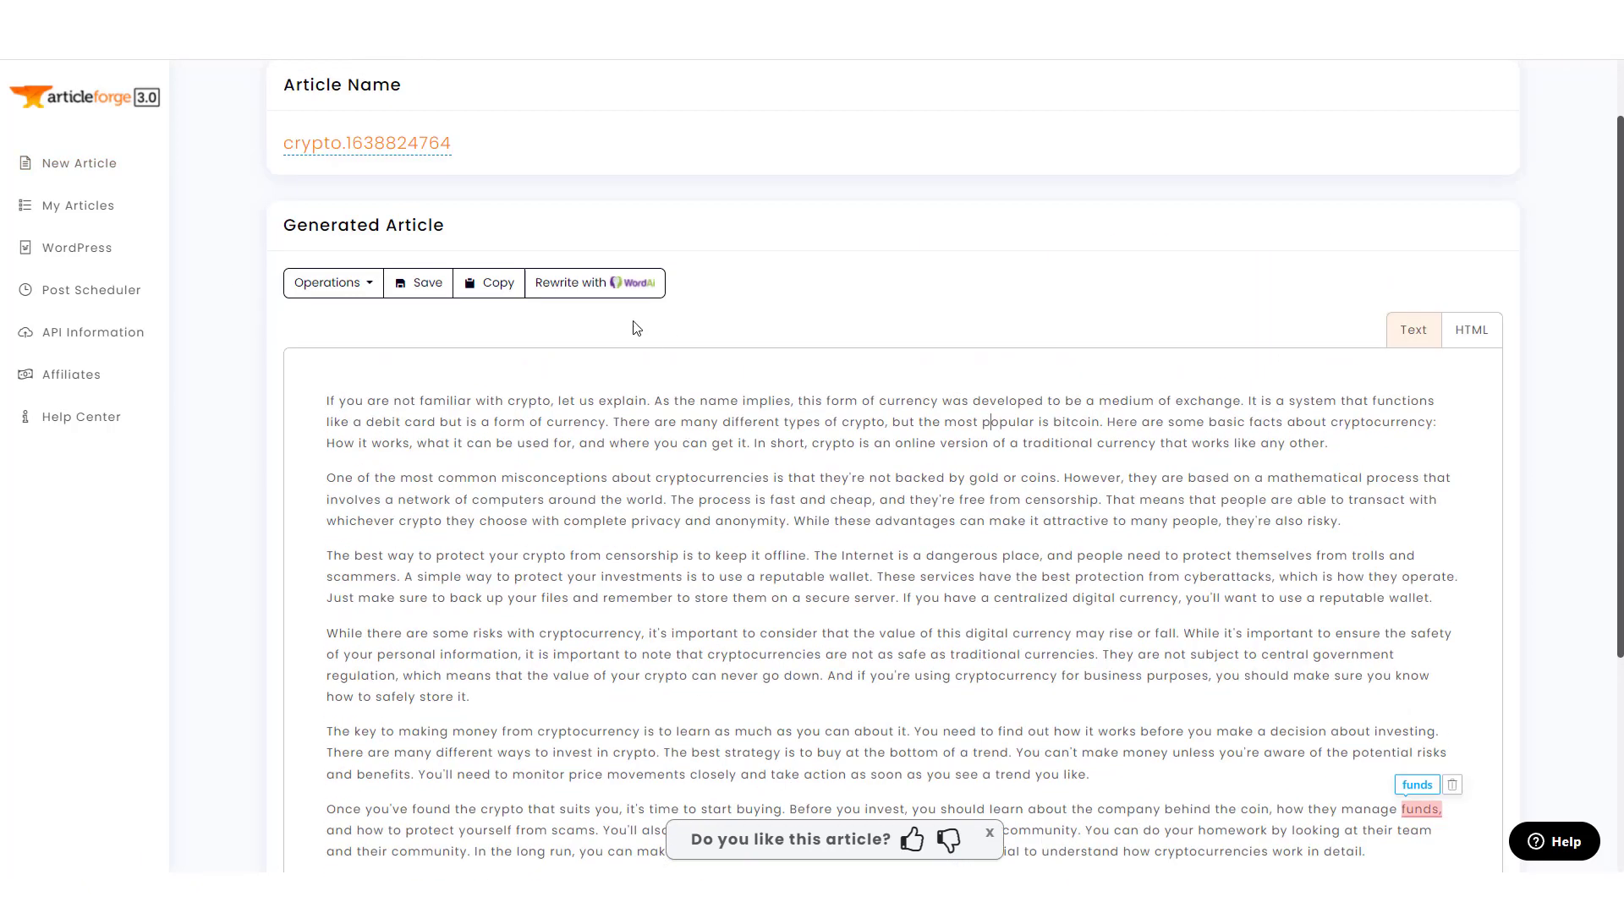
{"action": "scroll", "coordinate": [984, 253], "scroll_direction": "down", "scroll_amount": 2}
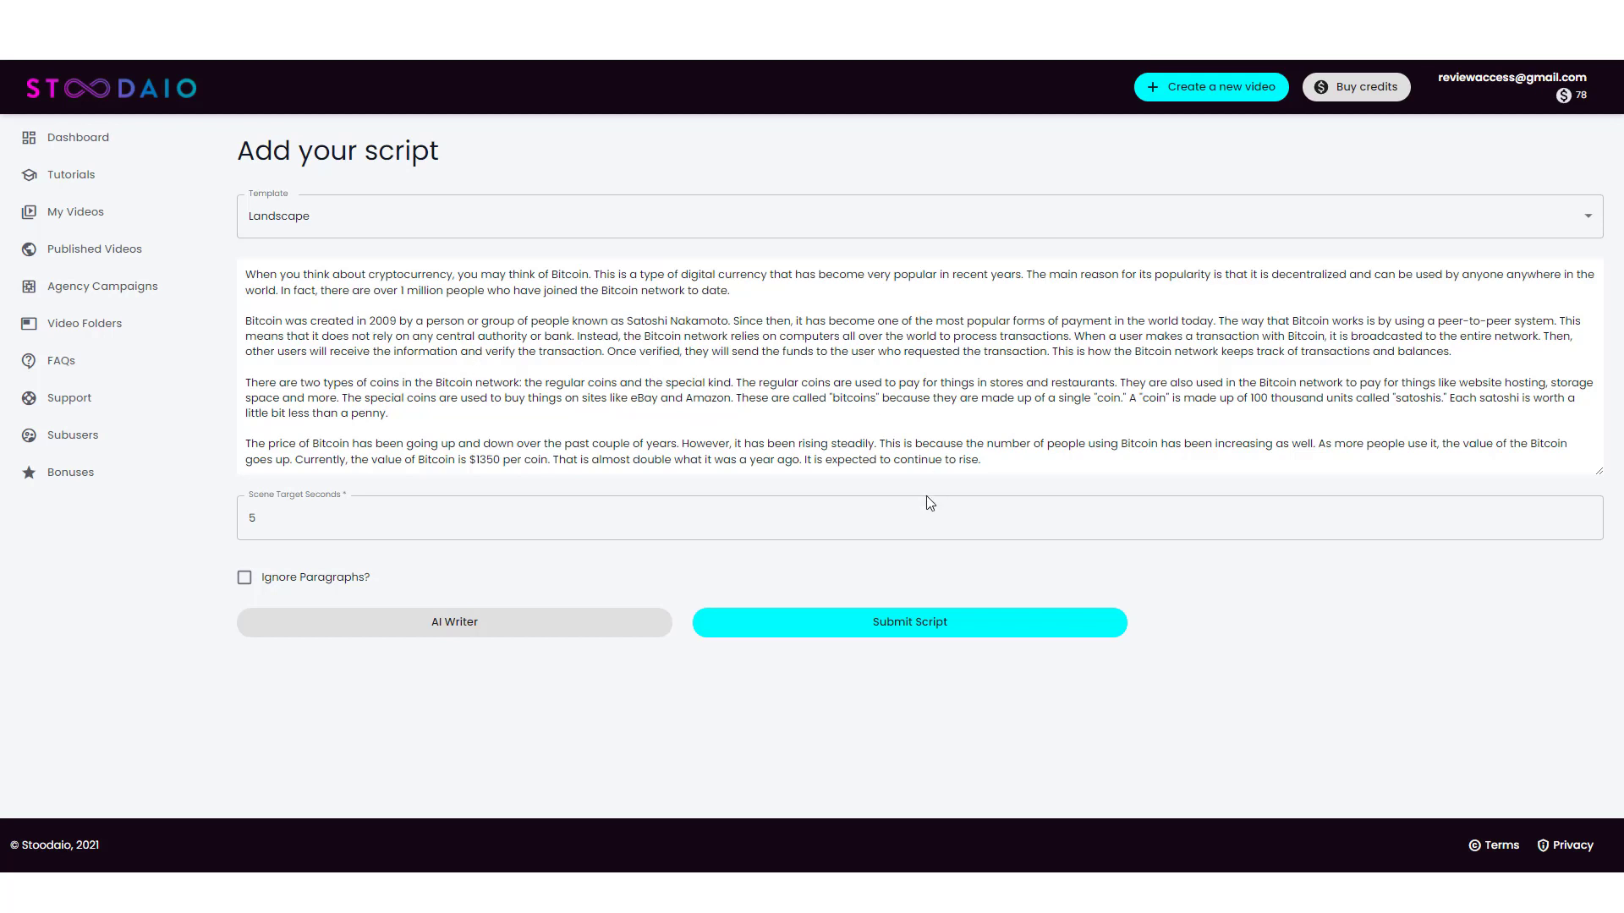
Submit the cryptocurrency script to build the video scenes
{"action": "left_click", "coordinate": [906, 631]}
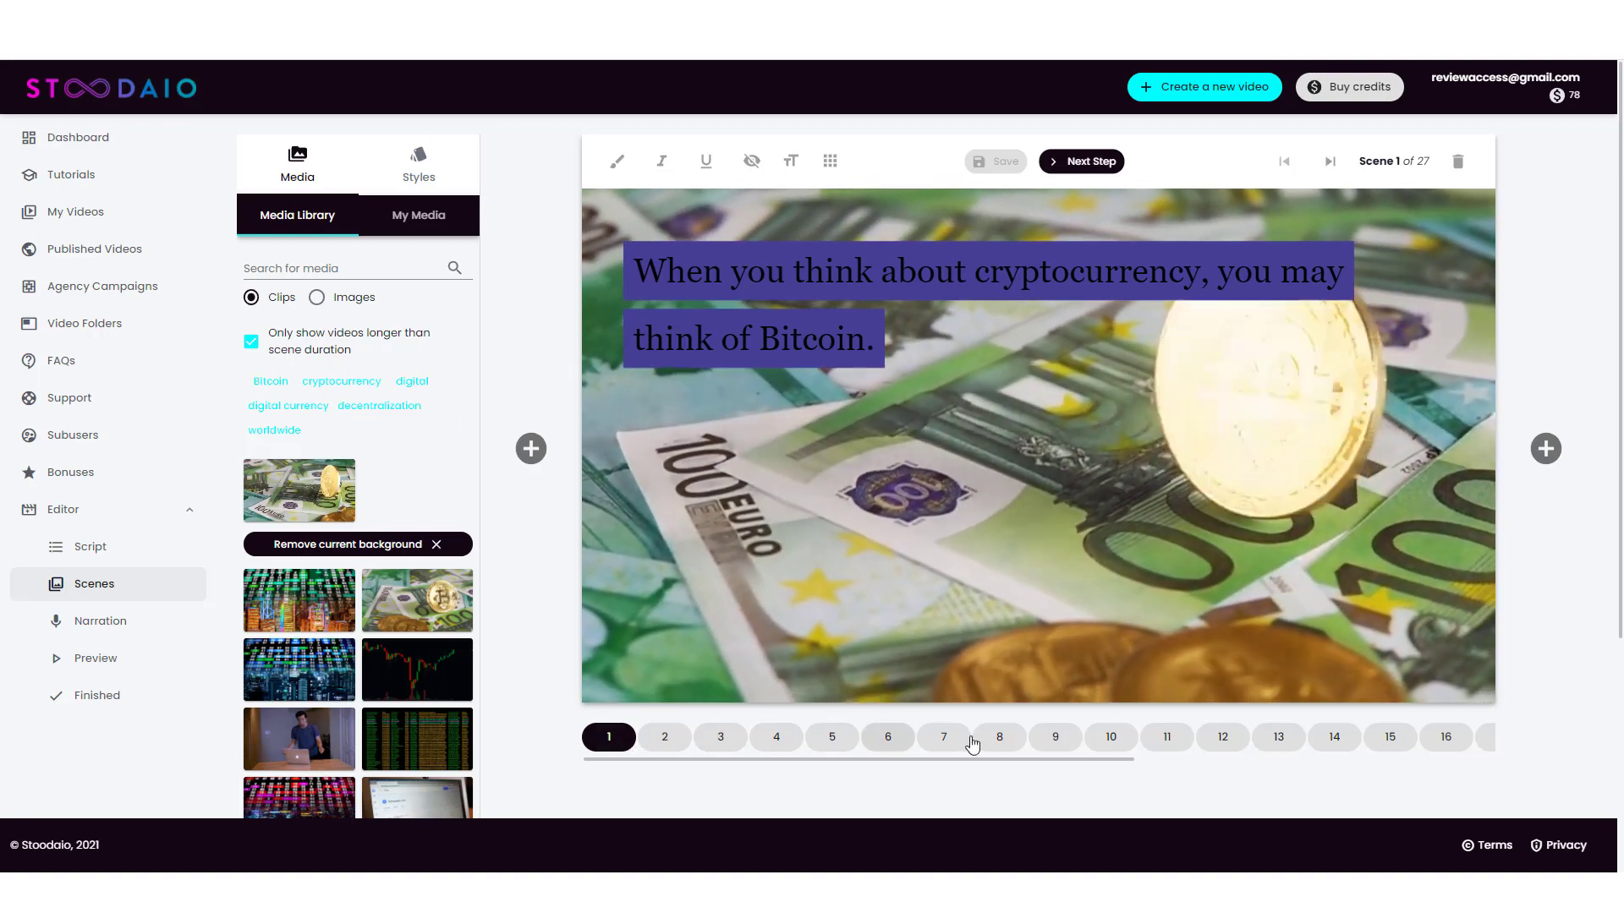
Examine the caption text and background clips of the first five scenes, including the caption of scene 1
{"action": "left_click_drag", "start_coordinate": [1099, 760], "coordinate": [967, 765]}
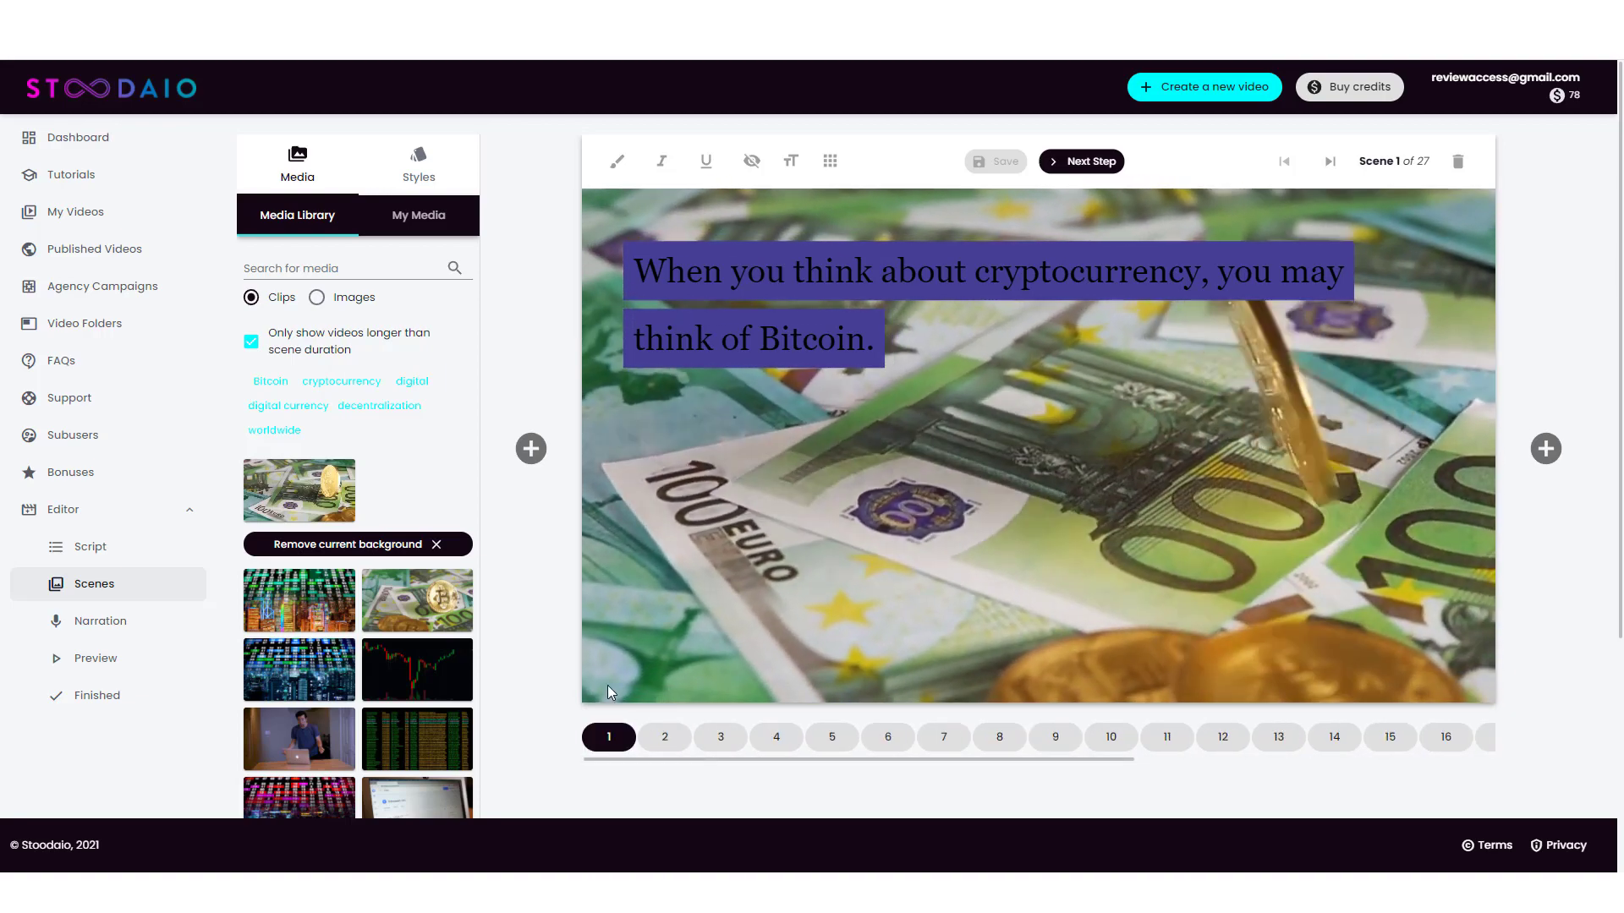
{"action": "left_click", "coordinate": [666, 739]}
{"action": "left_click", "coordinate": [721, 738]}
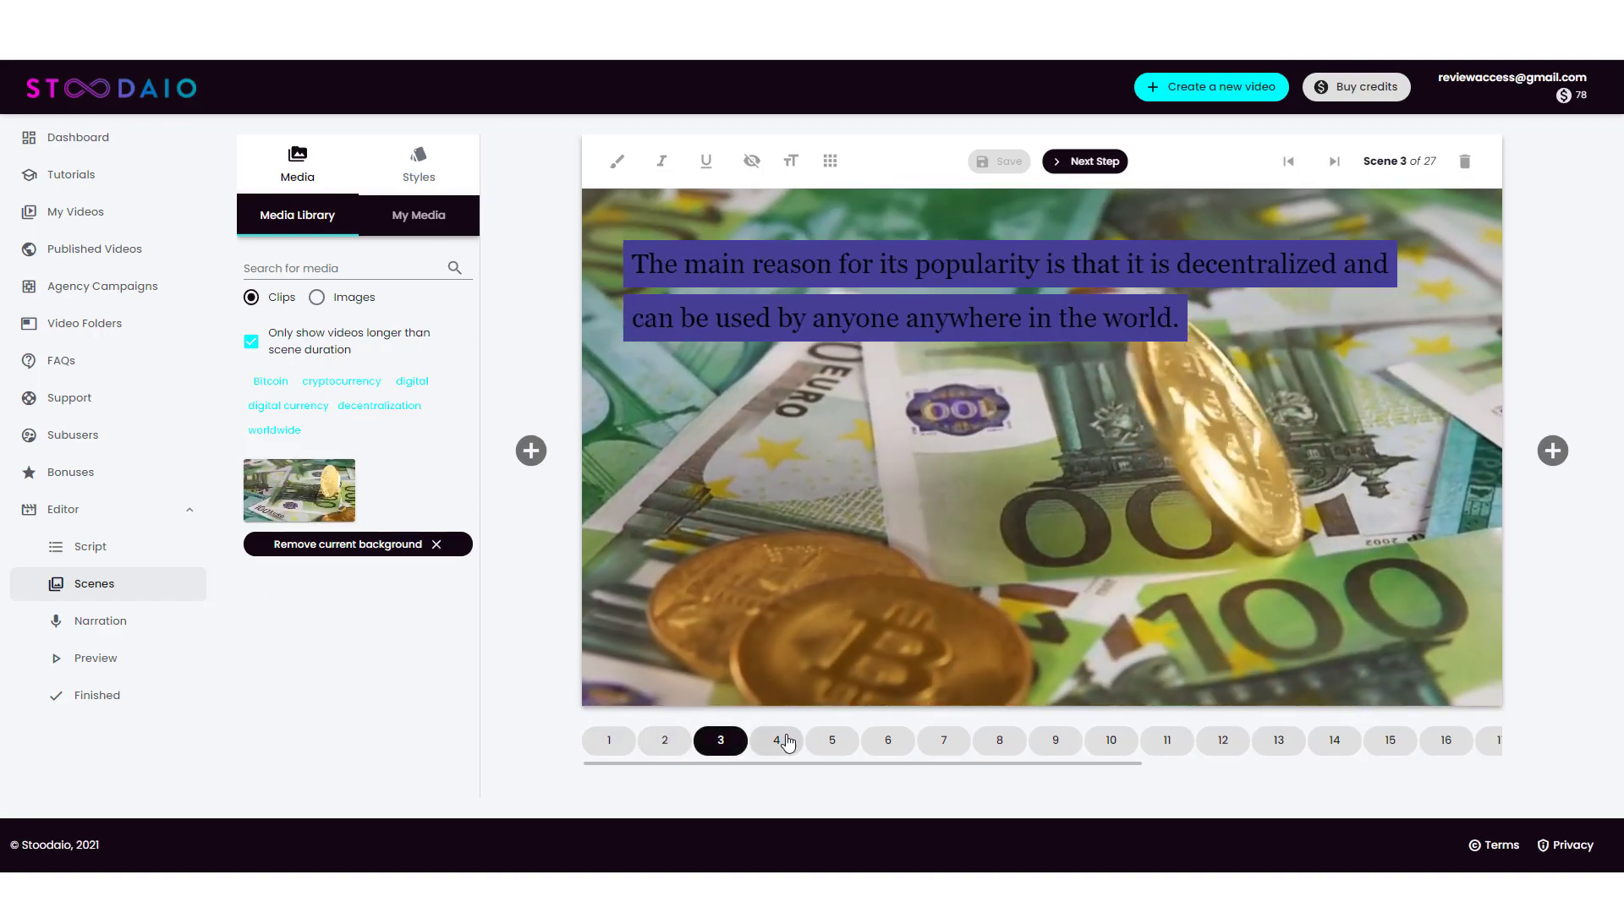
{"action": "left_click", "coordinate": [786, 742]}
{"action": "left_click", "coordinate": [832, 742]}
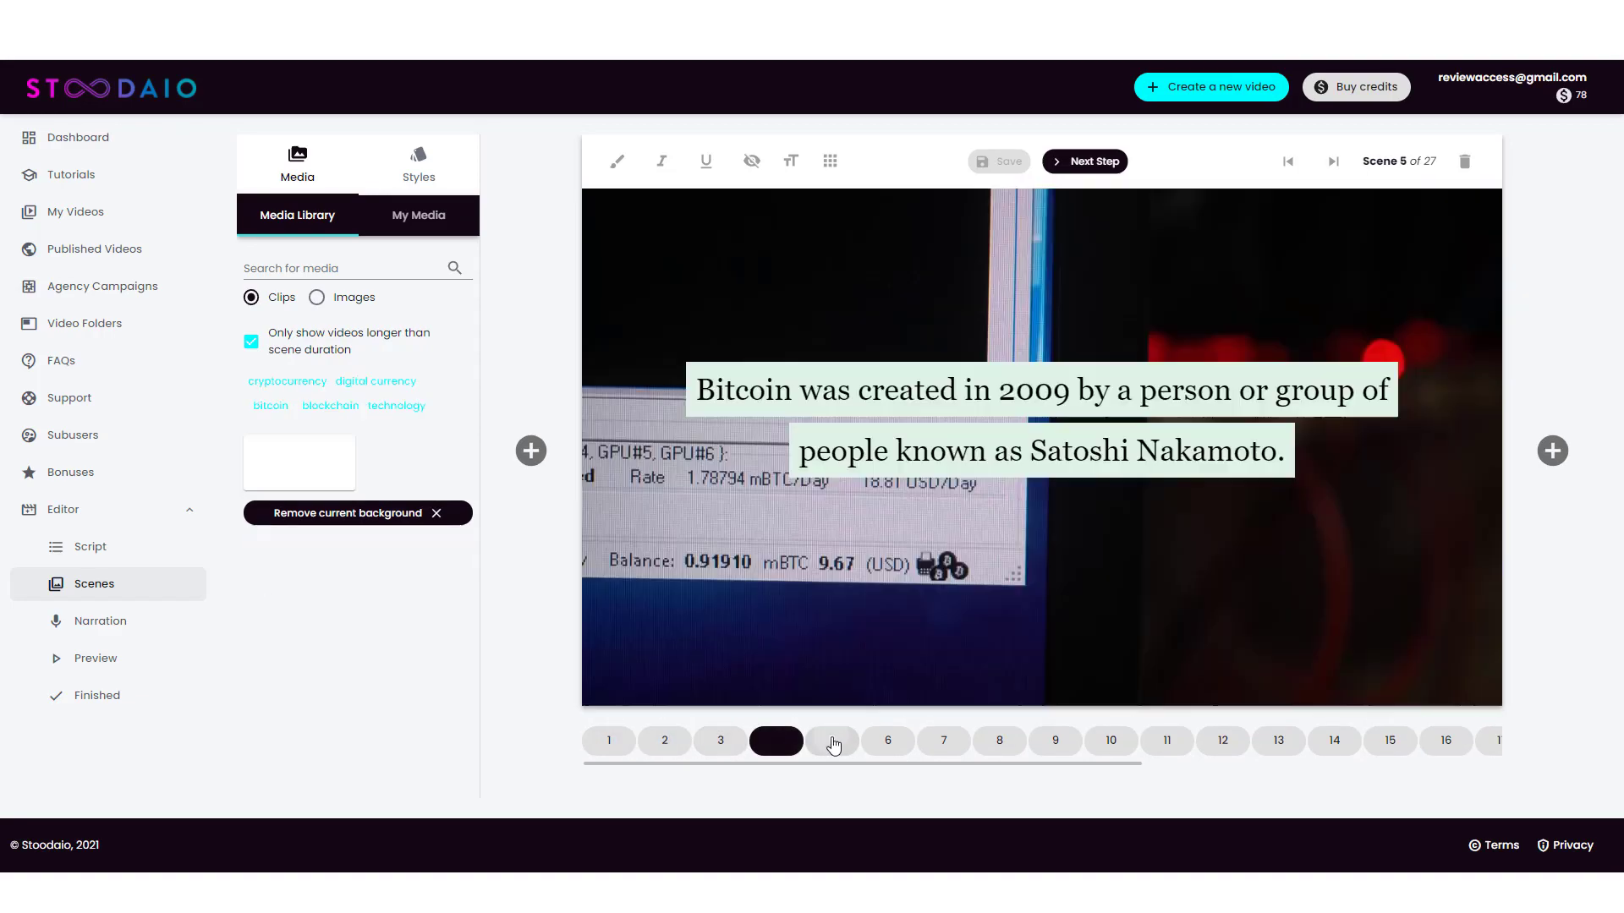
{"action": "left_click", "coordinate": [779, 742]}
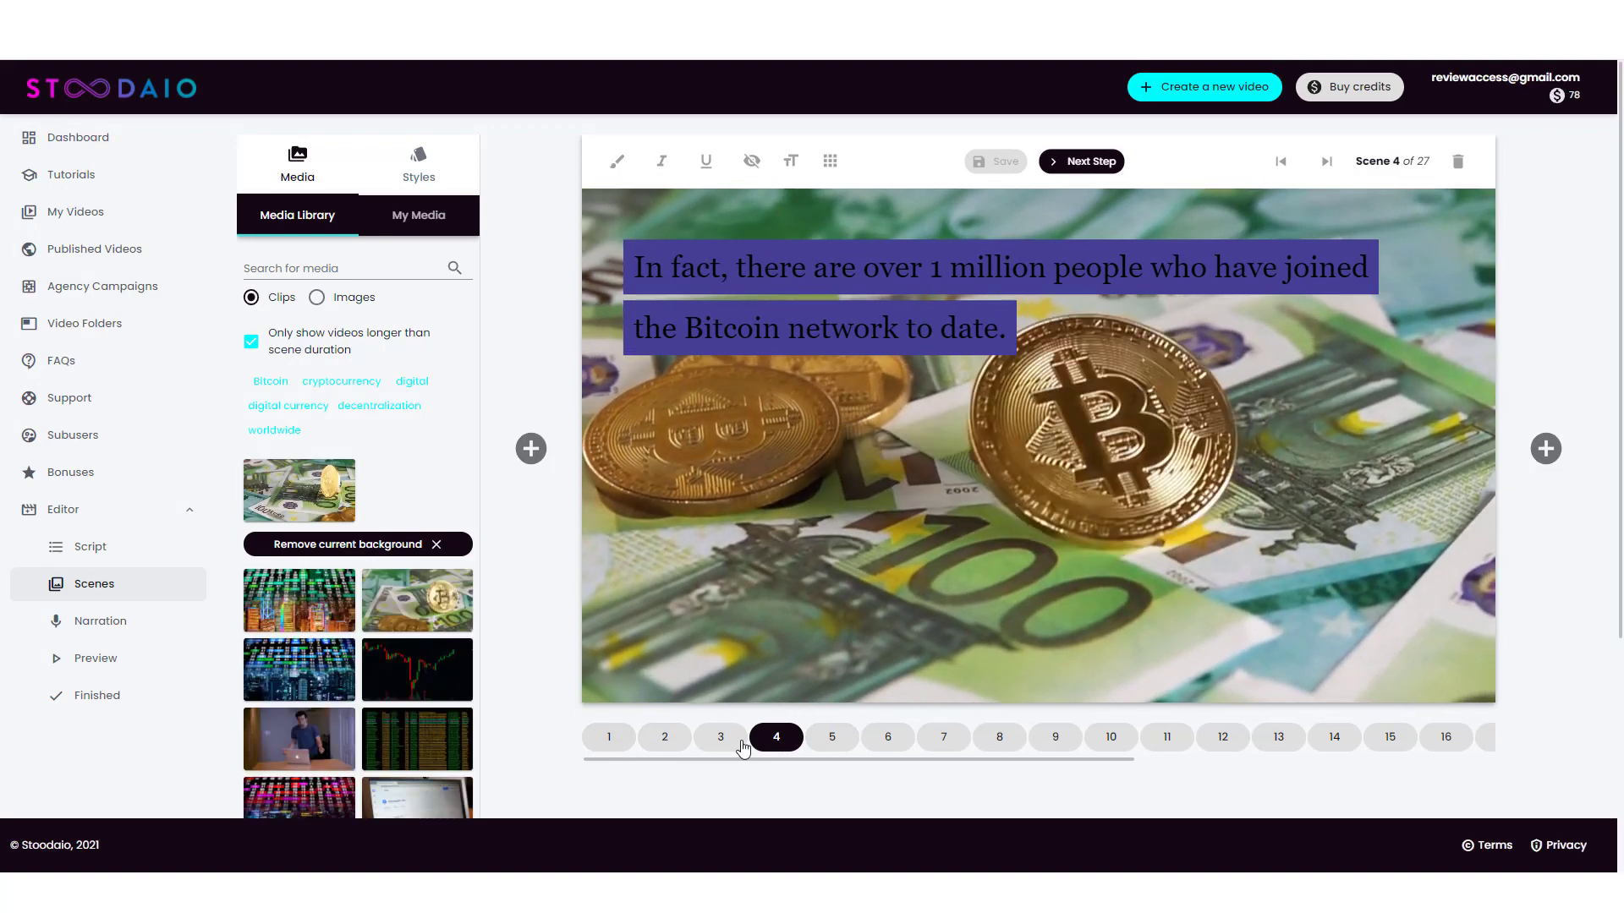
{"action": "left_click", "coordinate": [622, 744]}
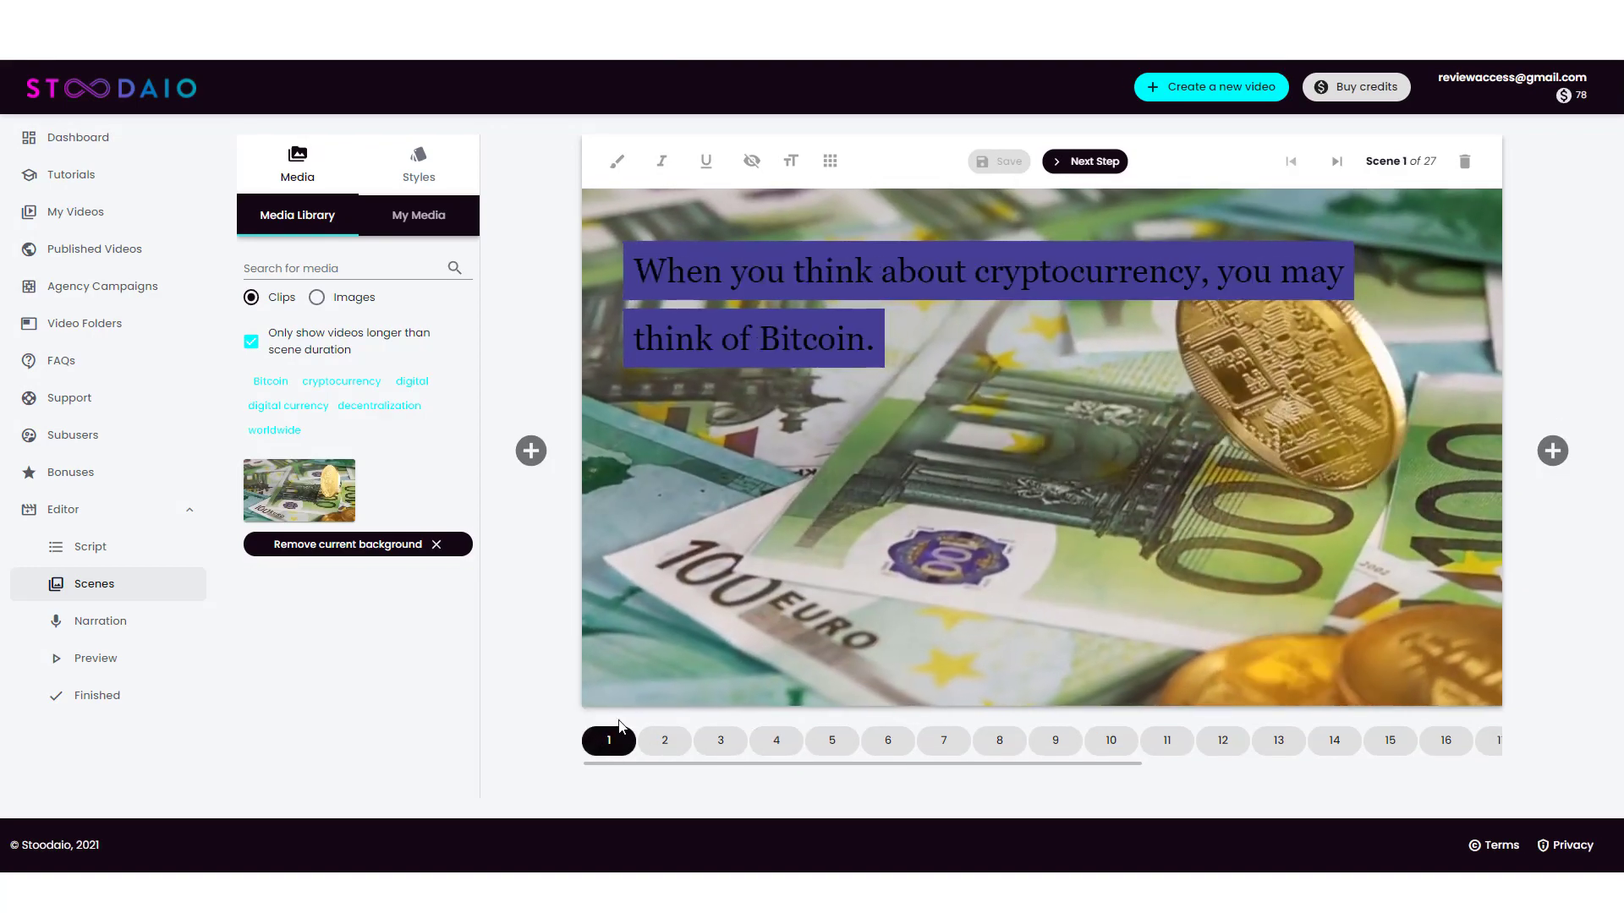
{"action": "left_click_drag", "start_coordinate": [634, 271], "coordinate": [810, 472]}
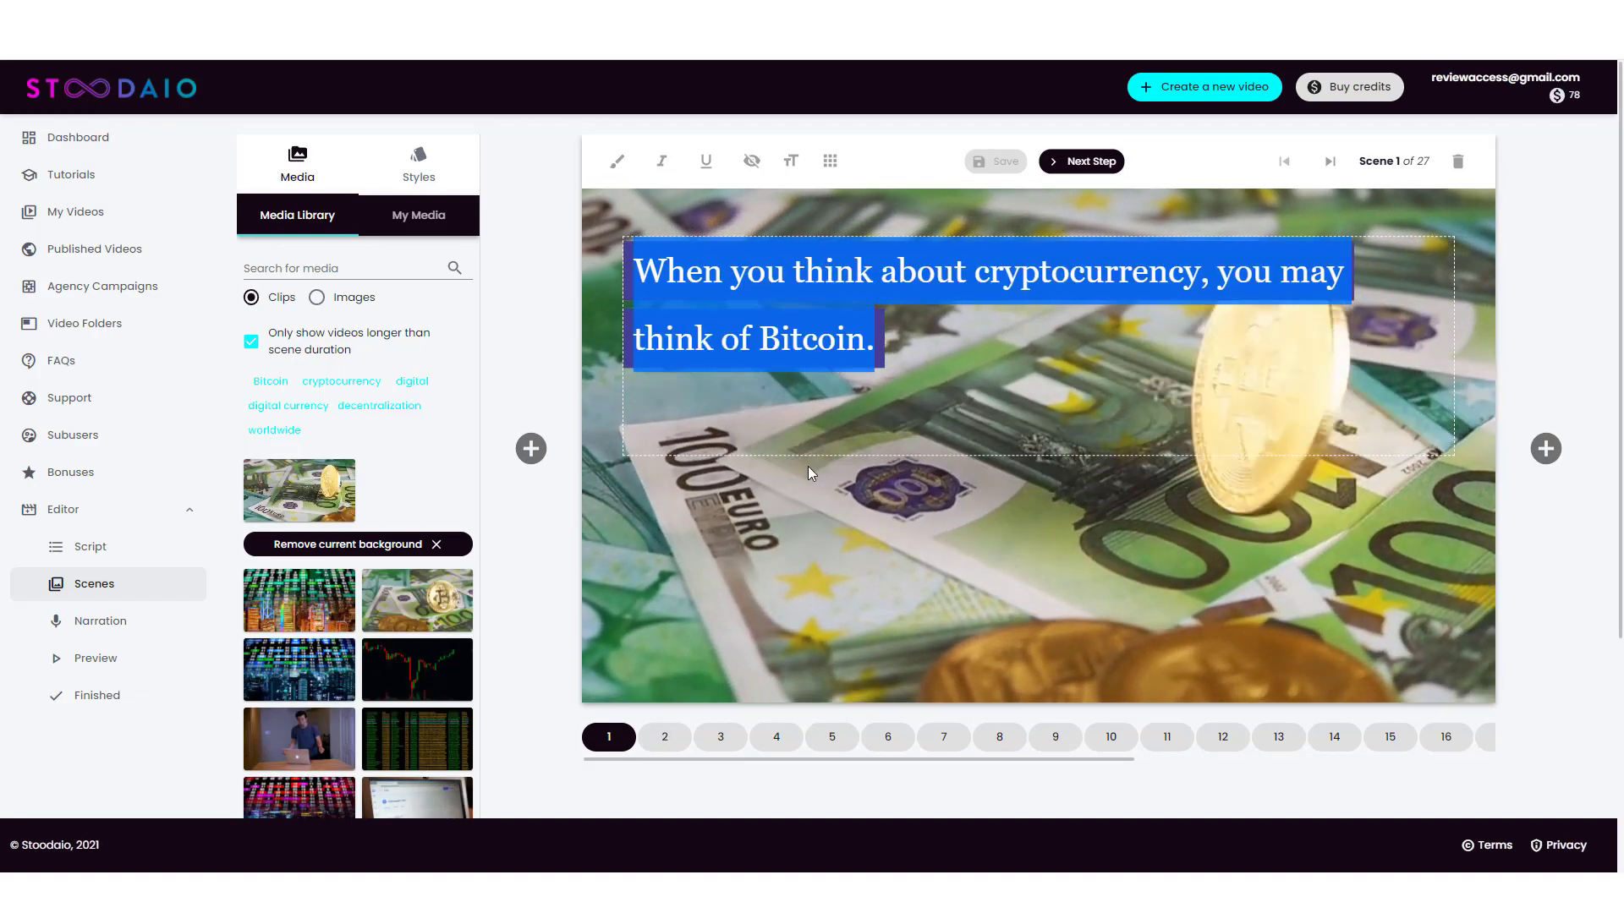
{"action": "left_click", "coordinate": [729, 504]}
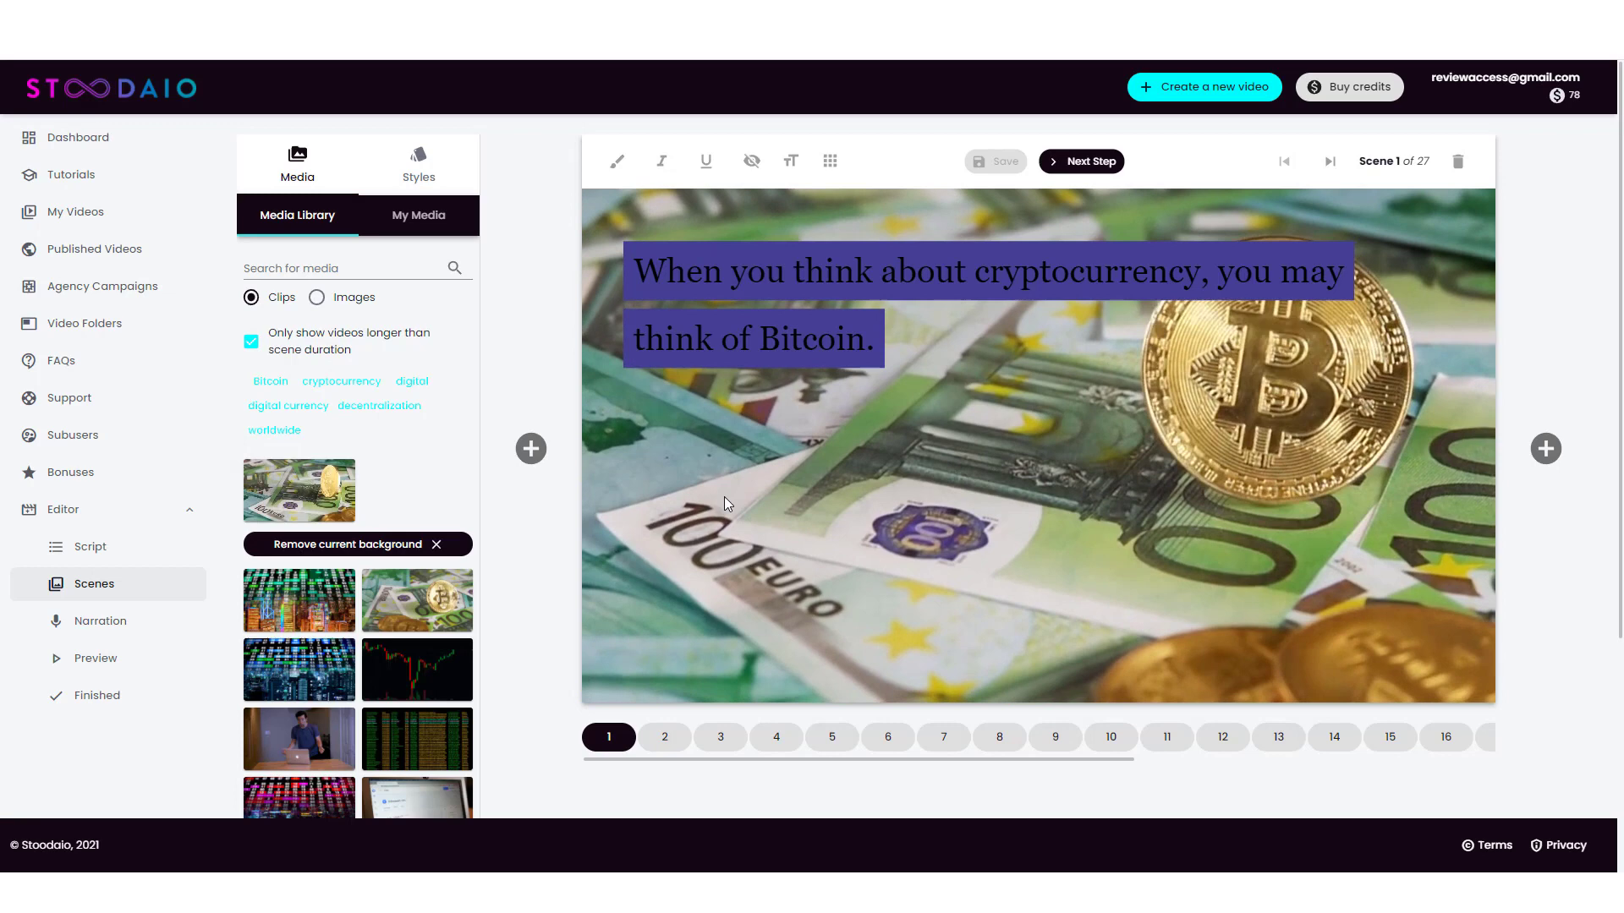
Examine how captions and backgrounds change from scene 2 through scene 7, as well as in scenes 16 and 17
{"action": "left_click", "coordinate": [666, 737]}
{"action": "left_click", "coordinate": [723, 736]}
{"action": "left_click", "coordinate": [782, 739]}
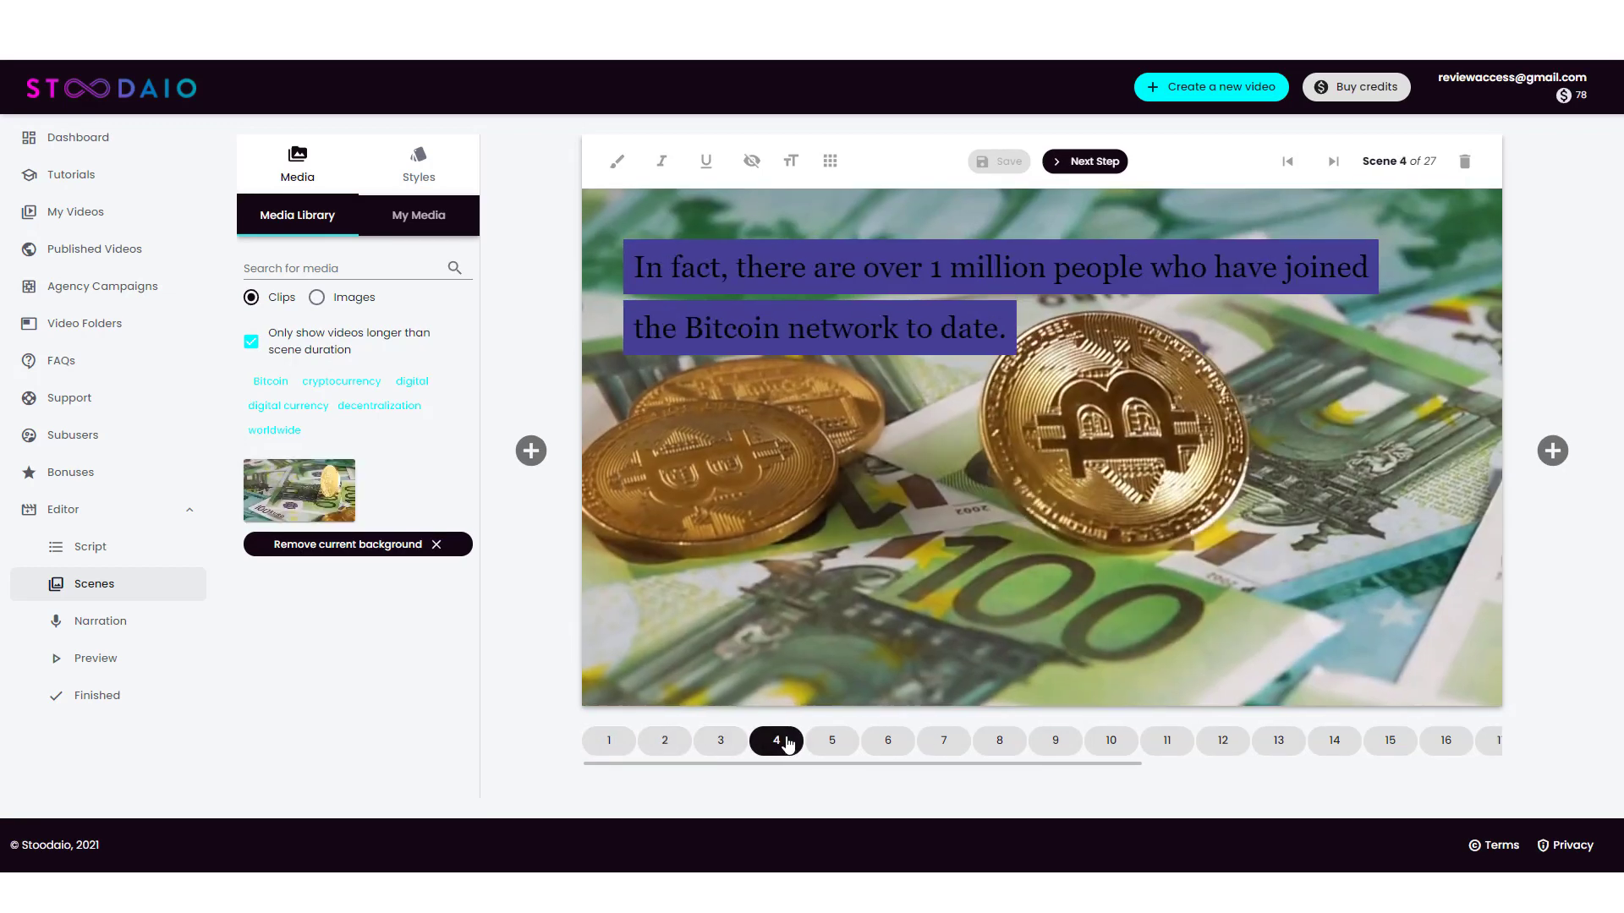
{"action": "left_click", "coordinate": [832, 744]}
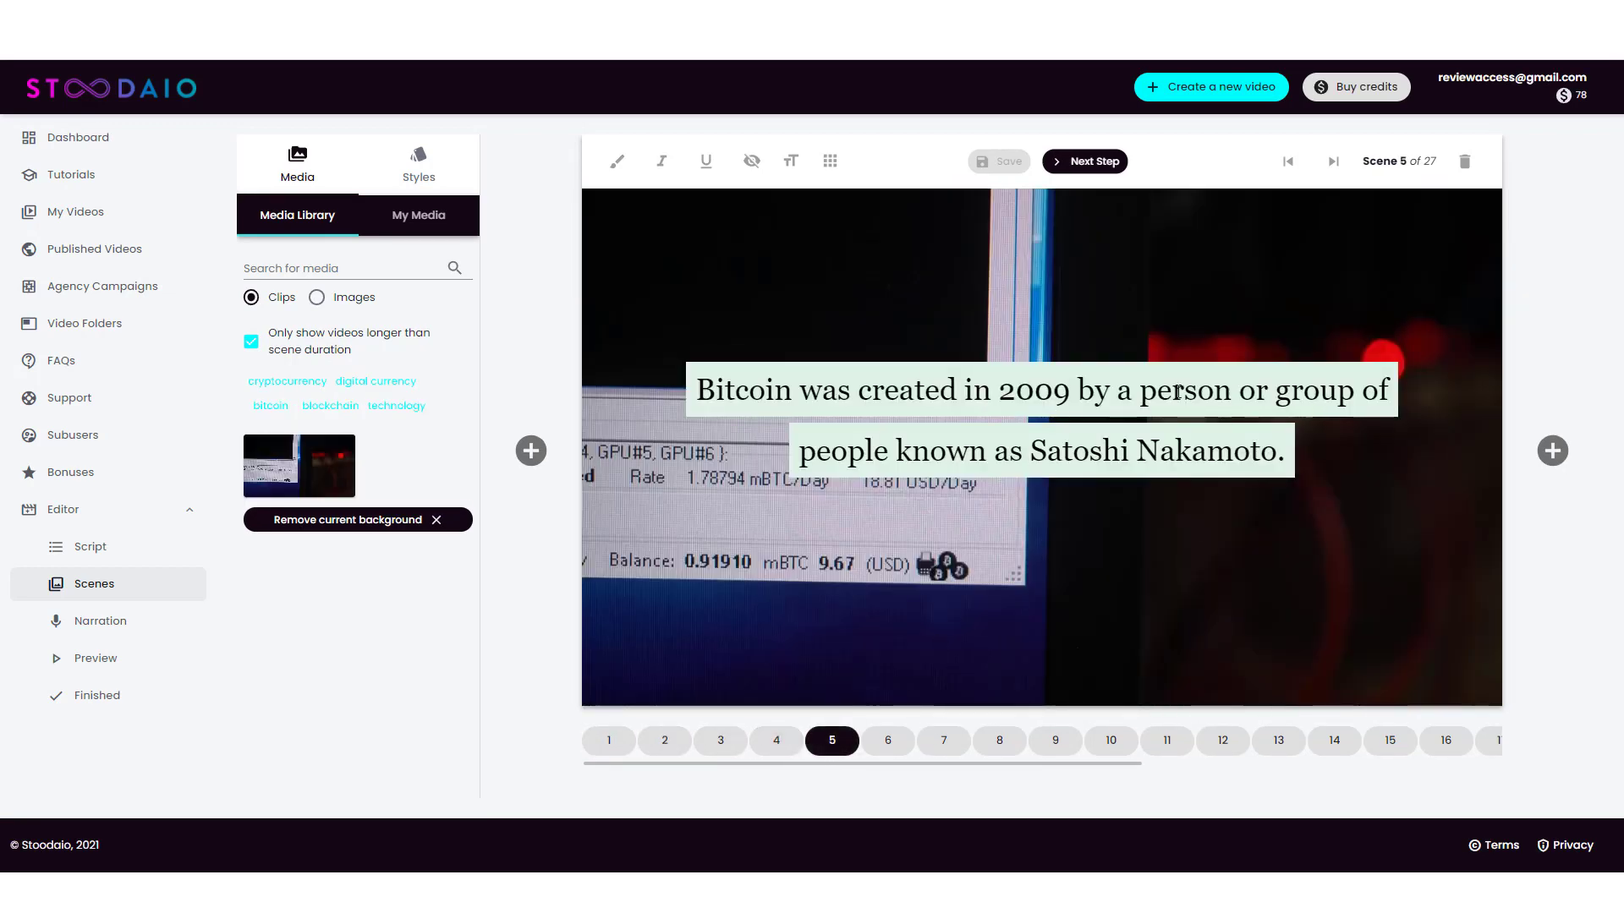
{"action": "left_click", "coordinate": [903, 744]}
{"action": "left_click", "coordinate": [947, 743]}
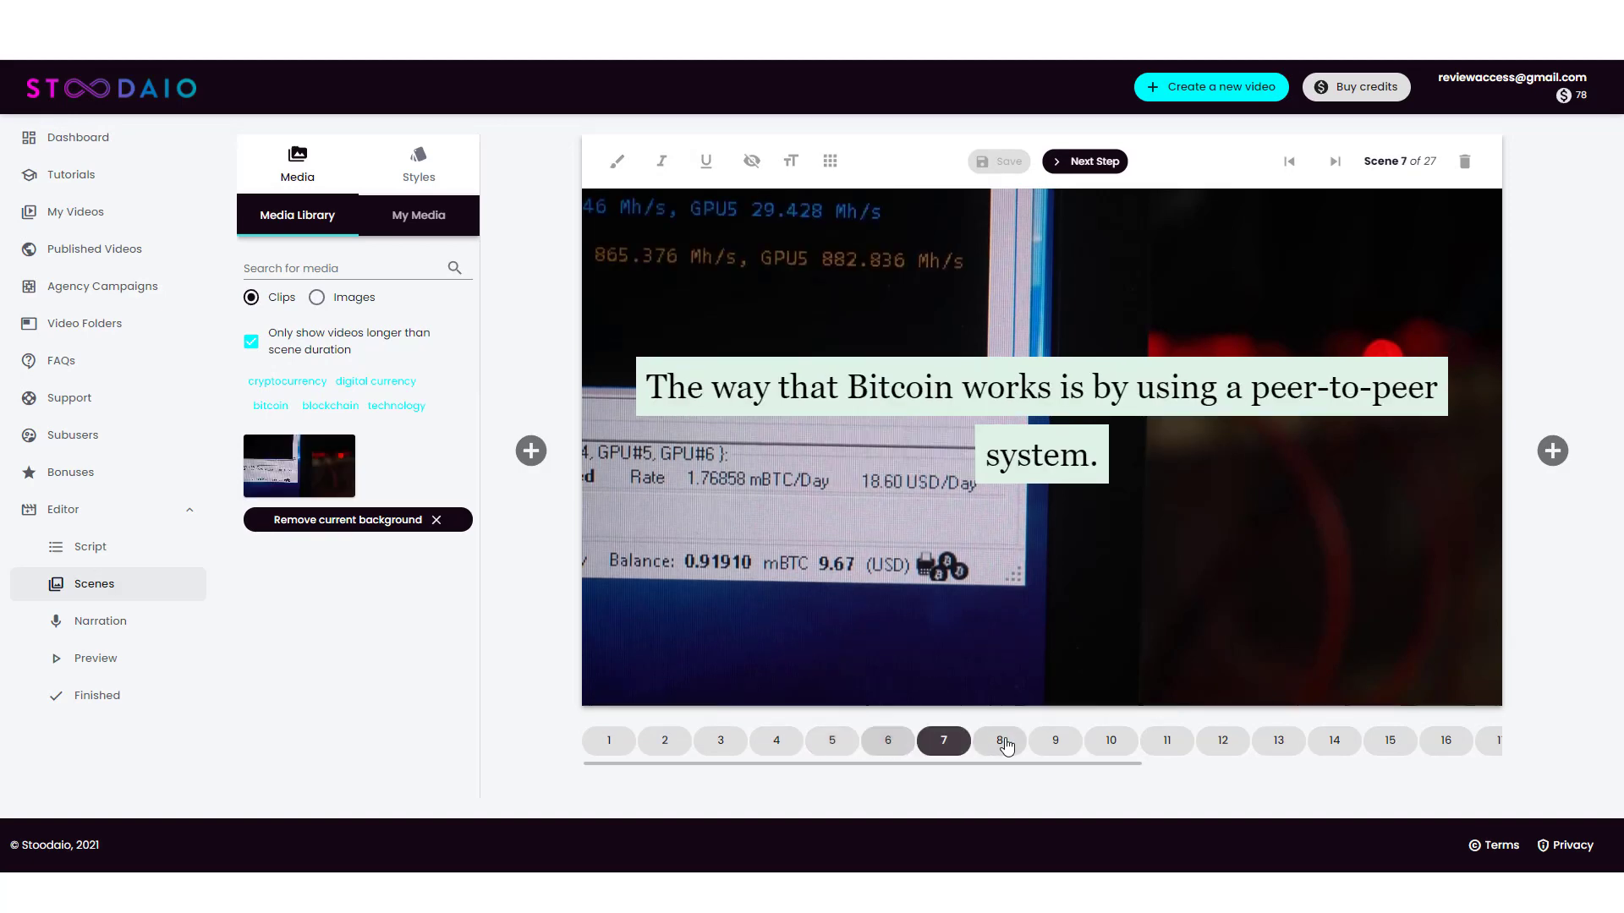
{"action": "left_click", "coordinate": [1447, 740]}
{"action": "left_click", "coordinate": [1486, 741]}
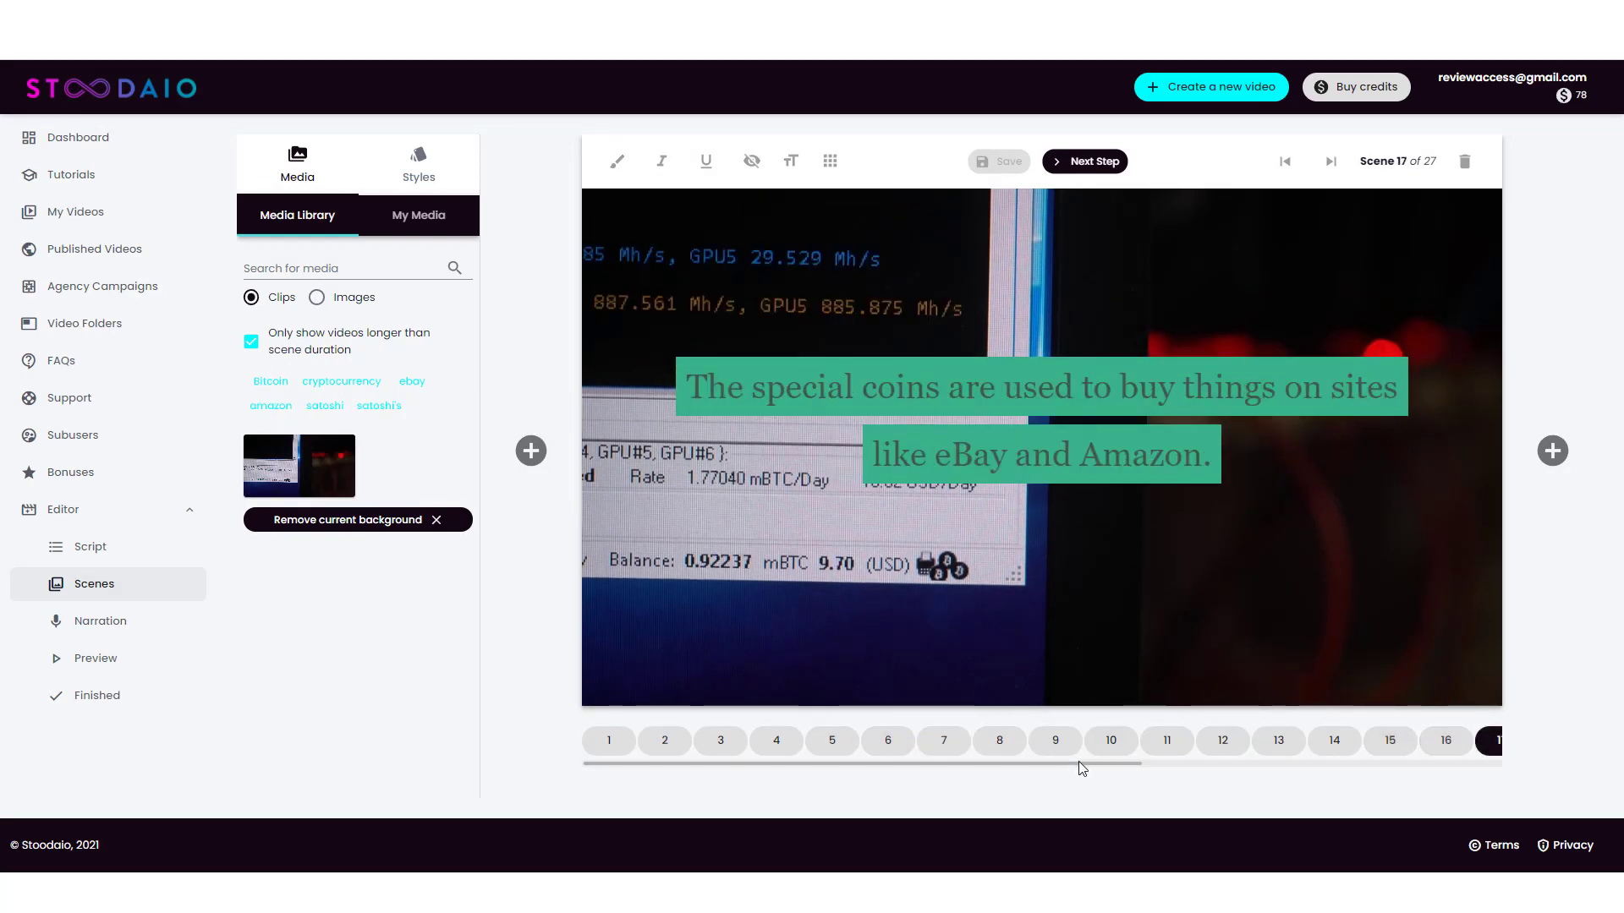
From scene 1, replace the background of all 4 slides in the scene with the clip of a bitcoin on euro notes
{"action": "left_click", "coordinate": [611, 741]}
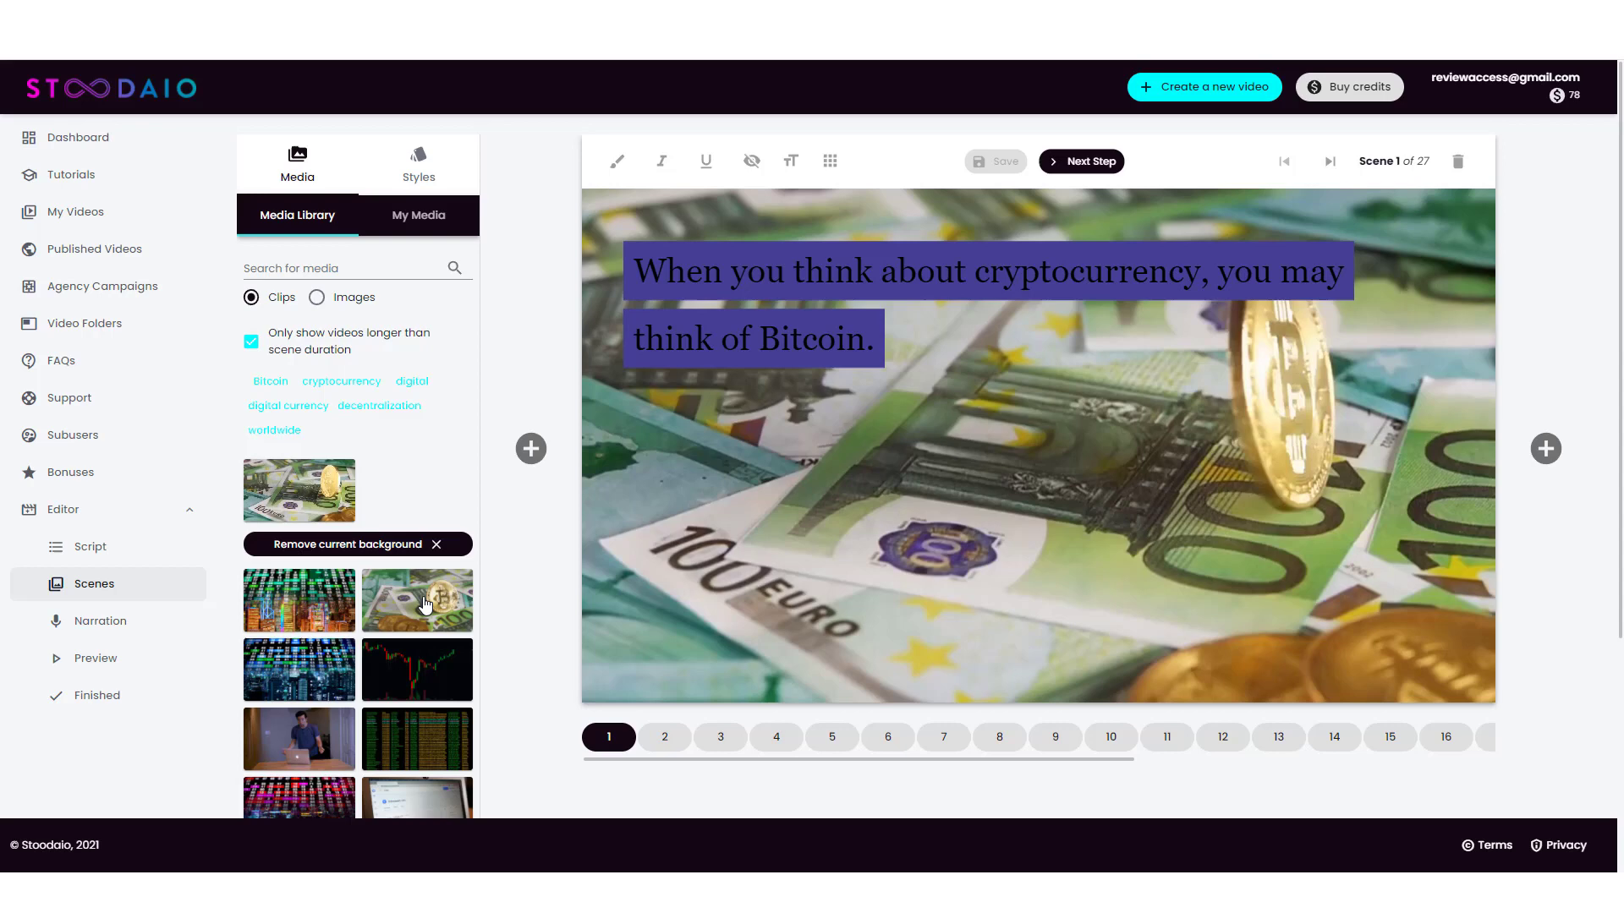
{"action": "left_click", "coordinate": [426, 597]}
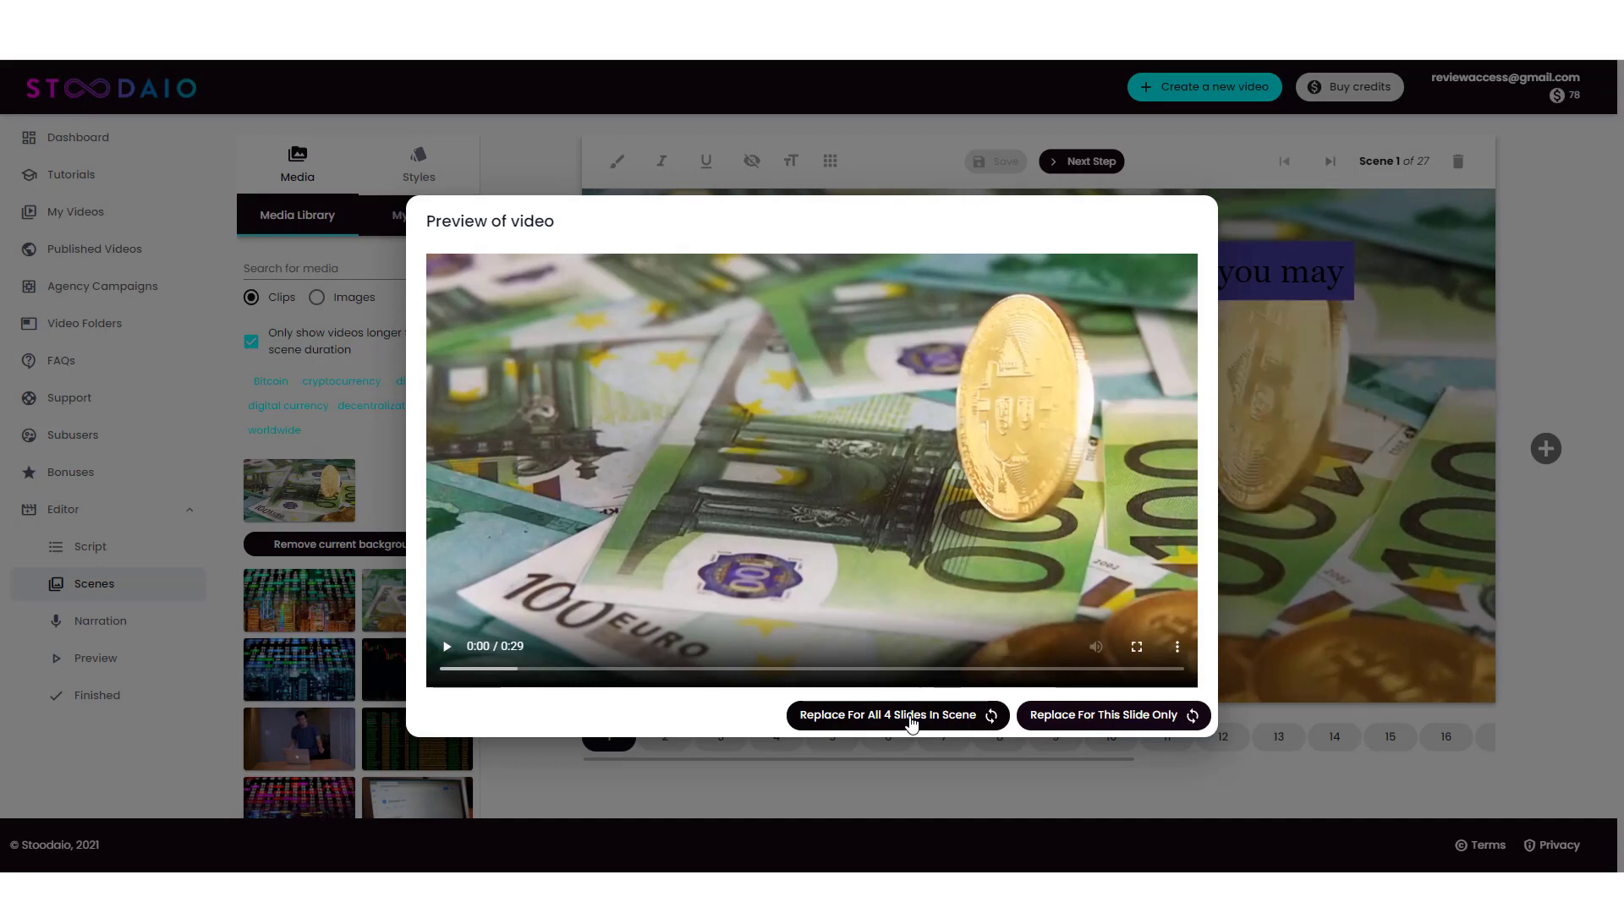
{"action": "left_click", "coordinate": [910, 719]}
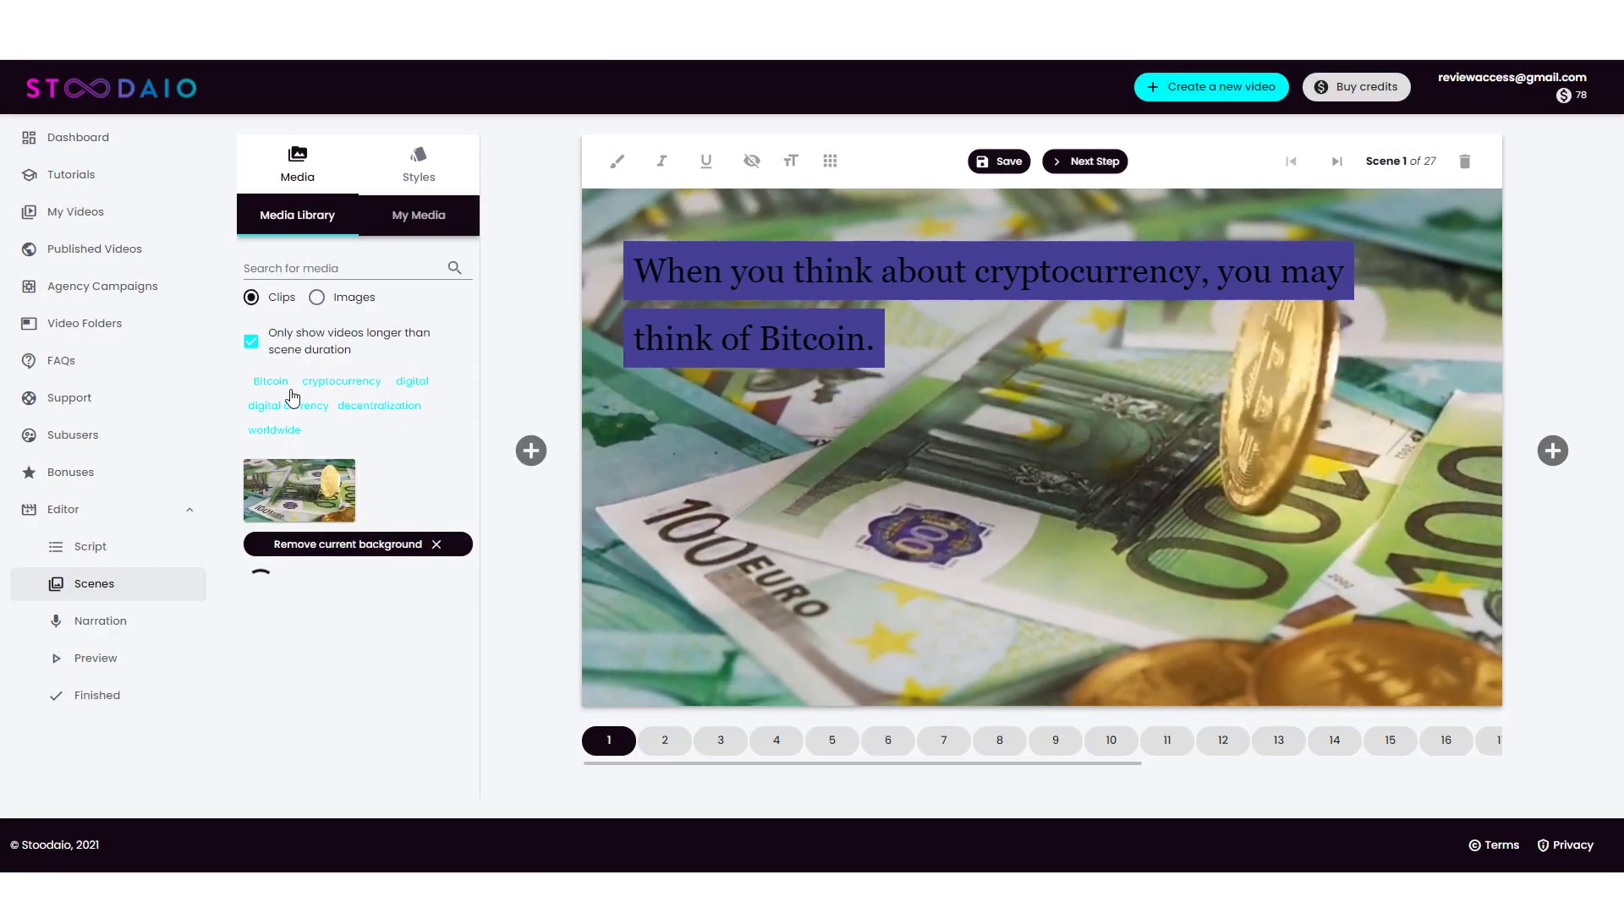
Search the media library for cryptocurrency clips and replace all 4 slides' background with the hand-held bitcoin clip
{"action": "left_click", "coordinate": [352, 383]}
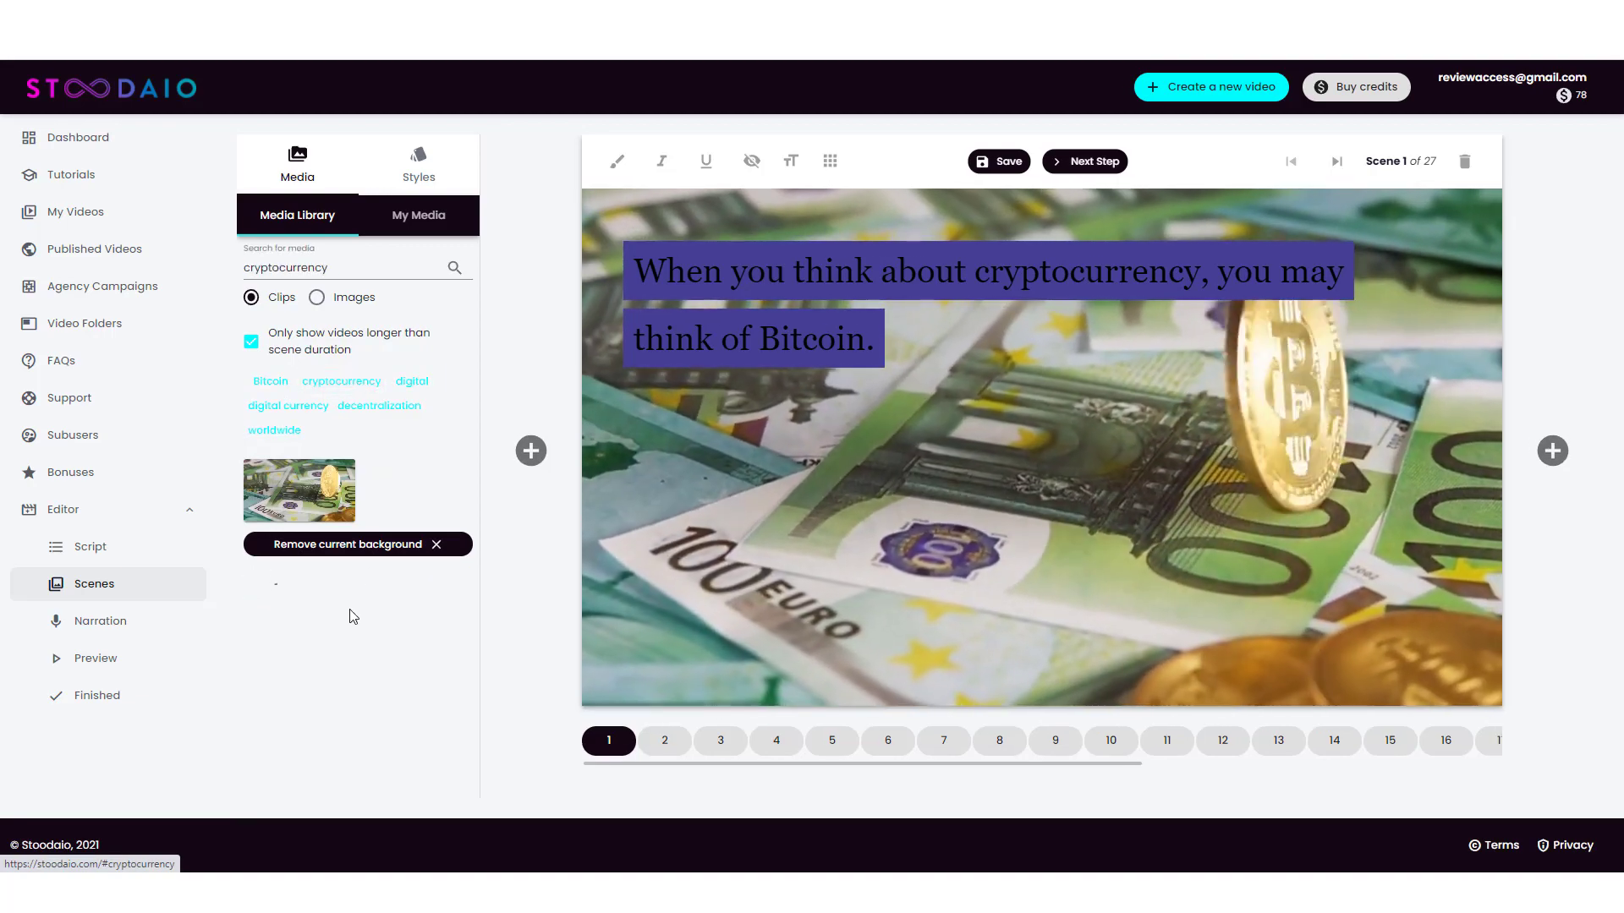
{"action": "scroll", "coordinate": [353, 630], "scroll_direction": "down", "scroll_amount": 5}
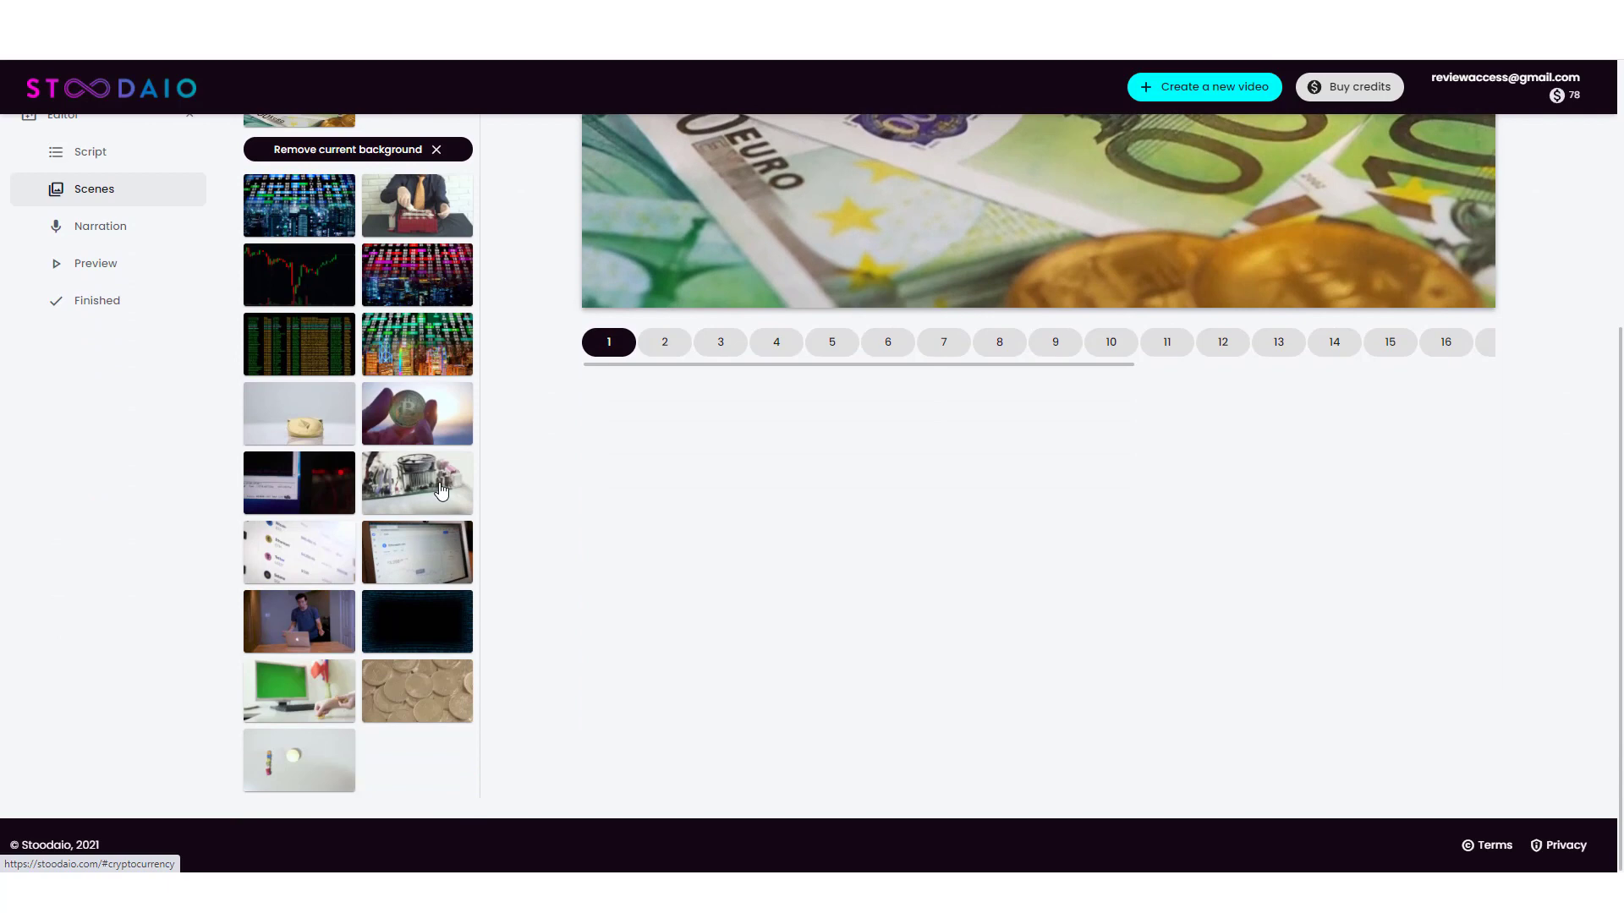
{"action": "scroll", "coordinate": [422, 512], "scroll_direction": "up", "scroll_amount": 1}
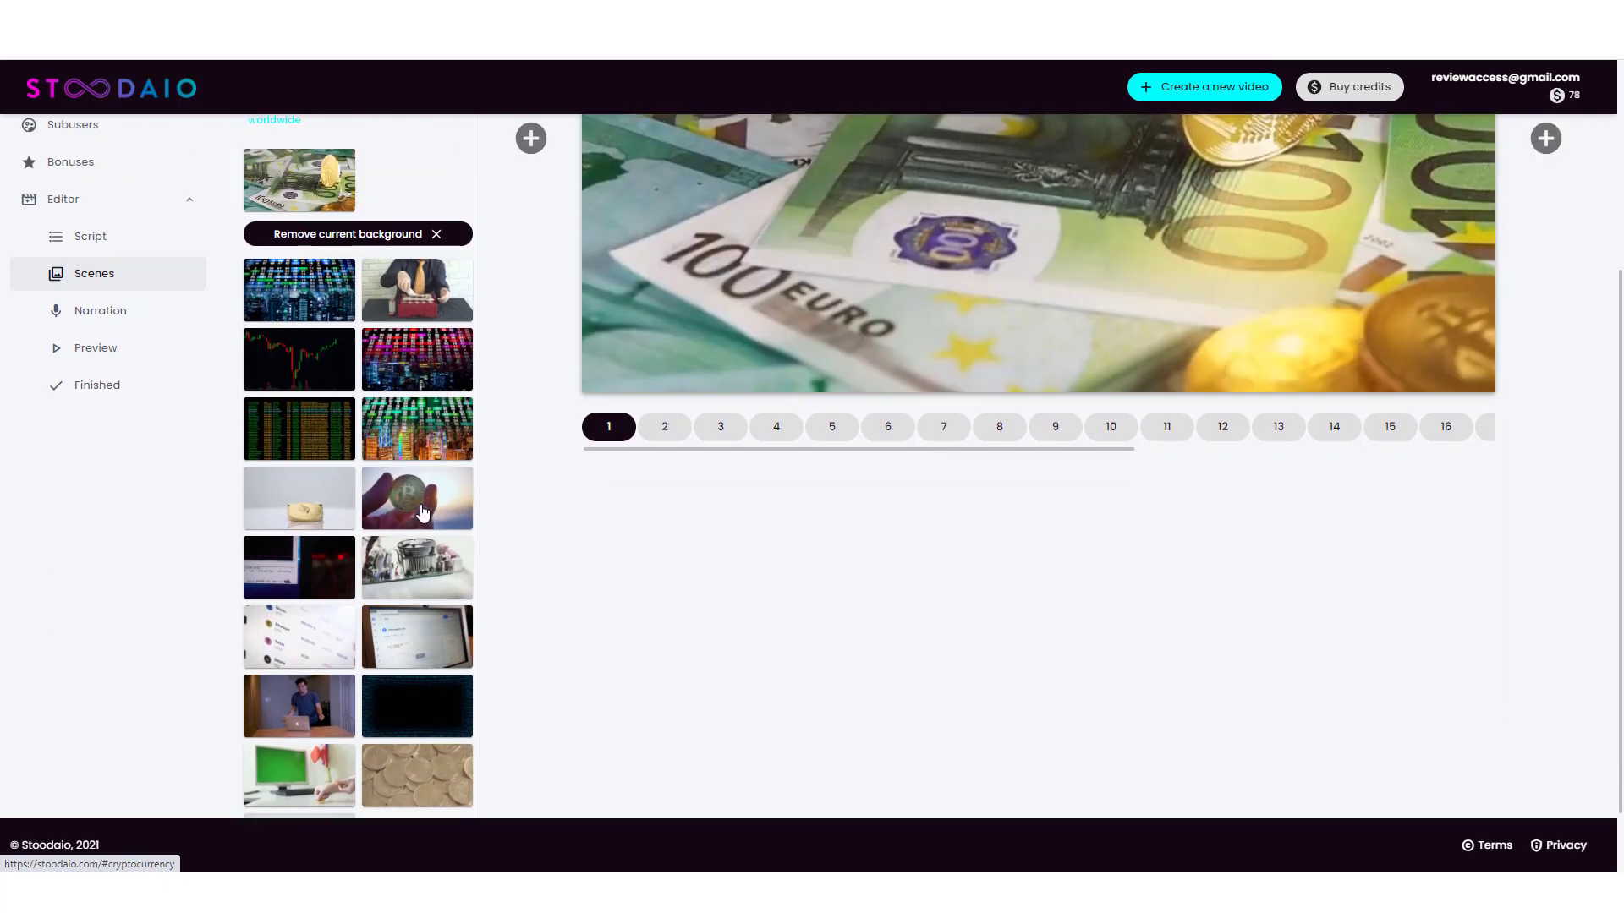
{"action": "left_click", "coordinate": [423, 511]}
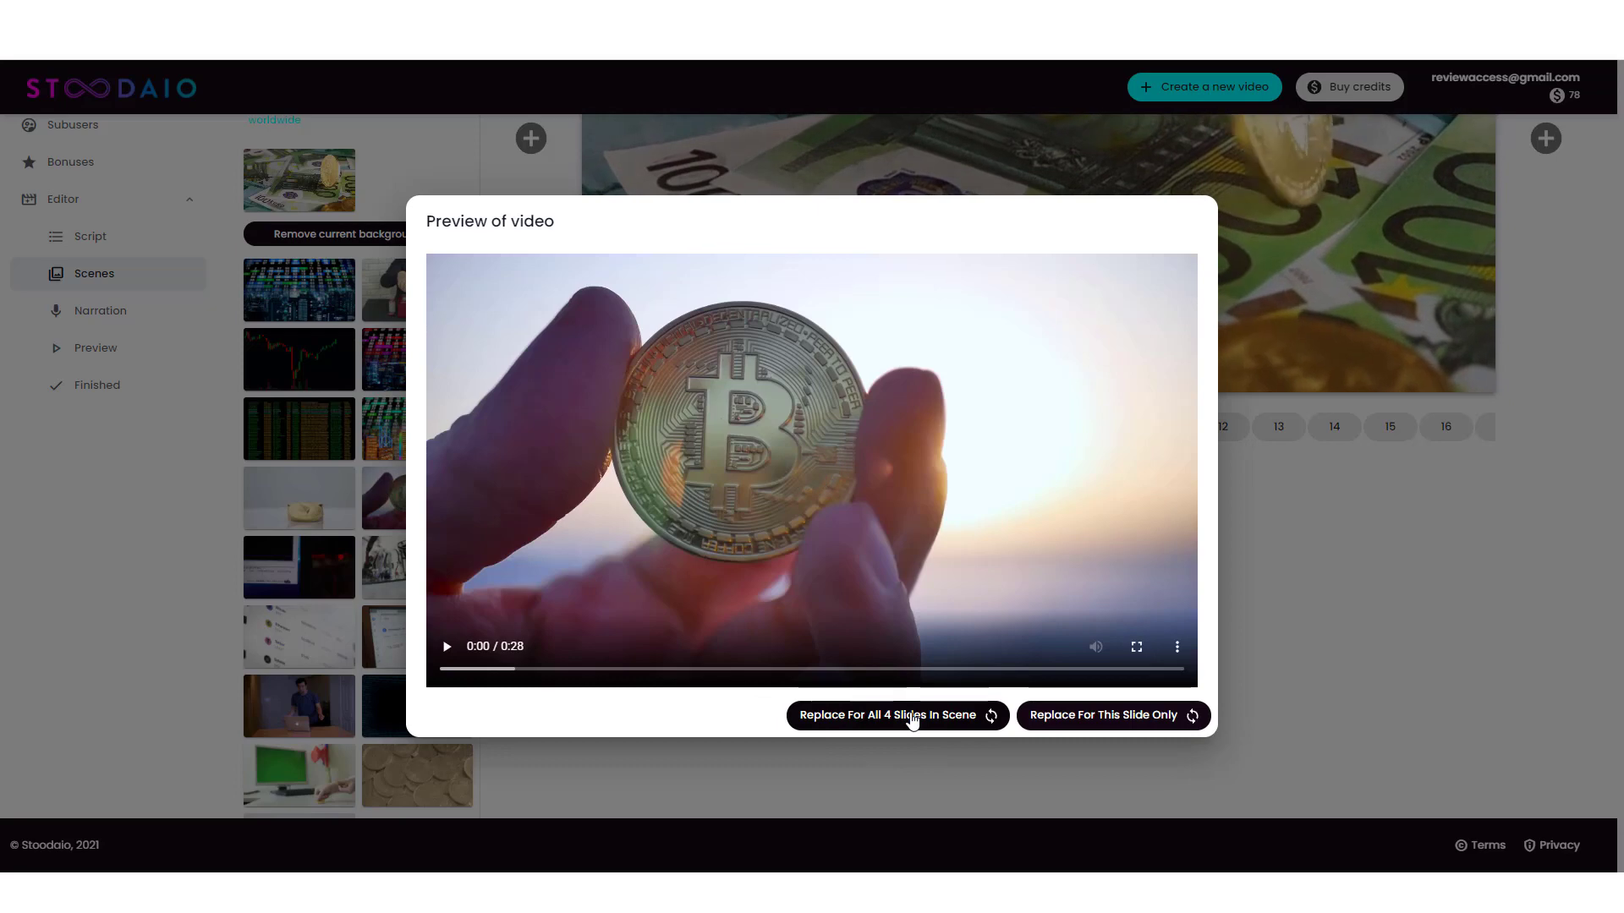
{"action": "left_click", "coordinate": [911, 717]}
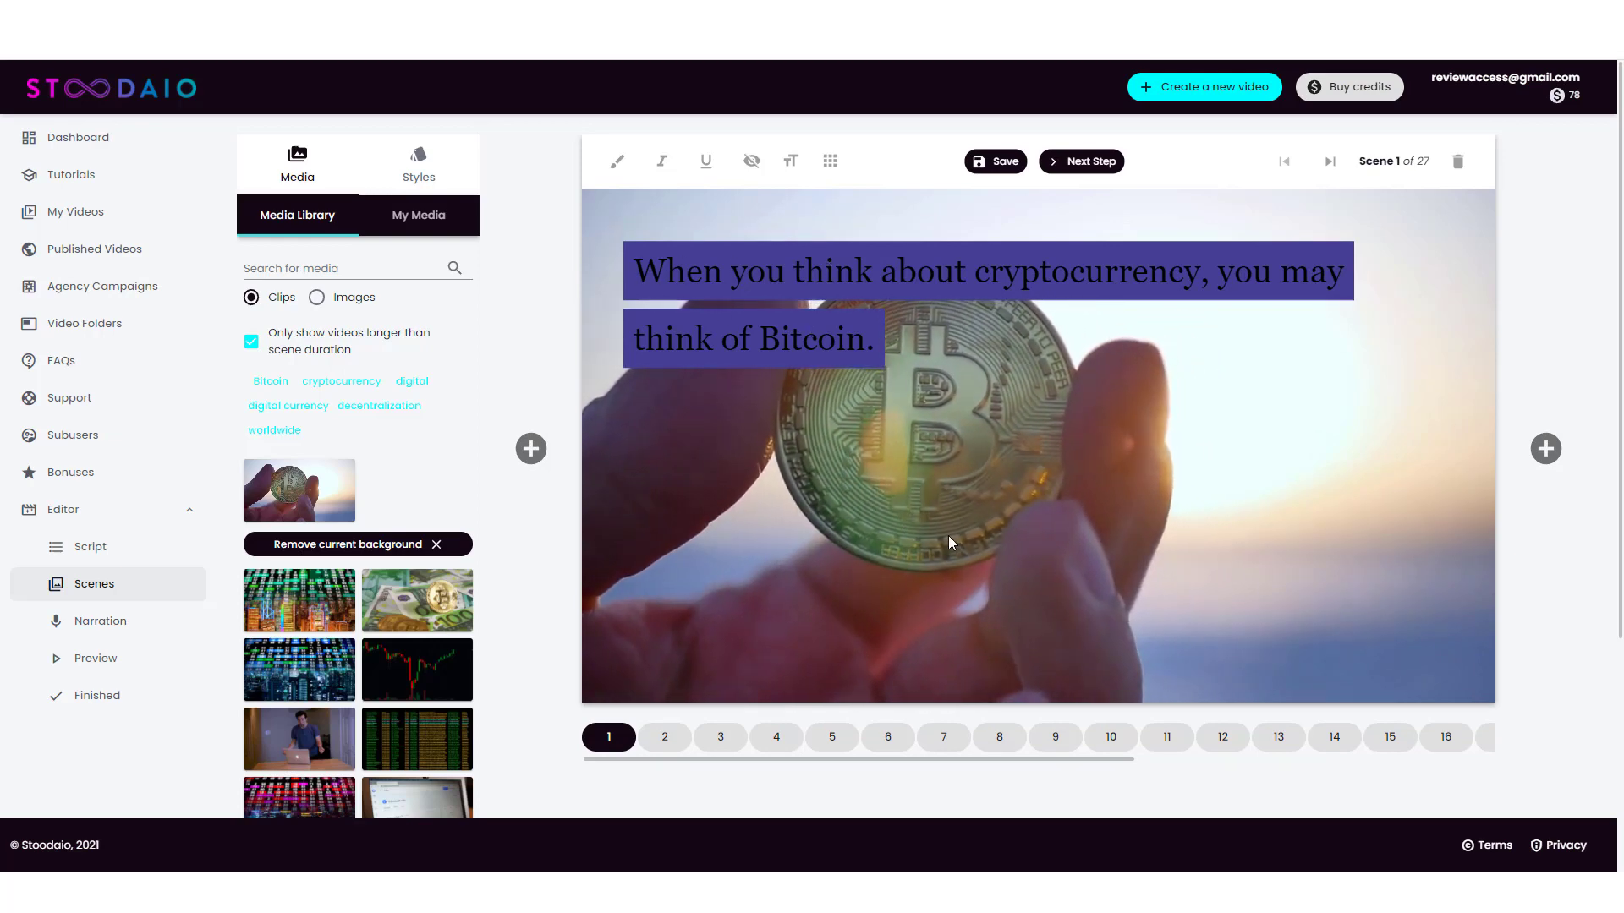
{"action": "scroll", "coordinate": [947, 535], "scroll_direction": "down", "scroll_amount": 3}
{"action": "scroll", "coordinate": [969, 468], "scroll_direction": "up", "scroll_amount": 3}
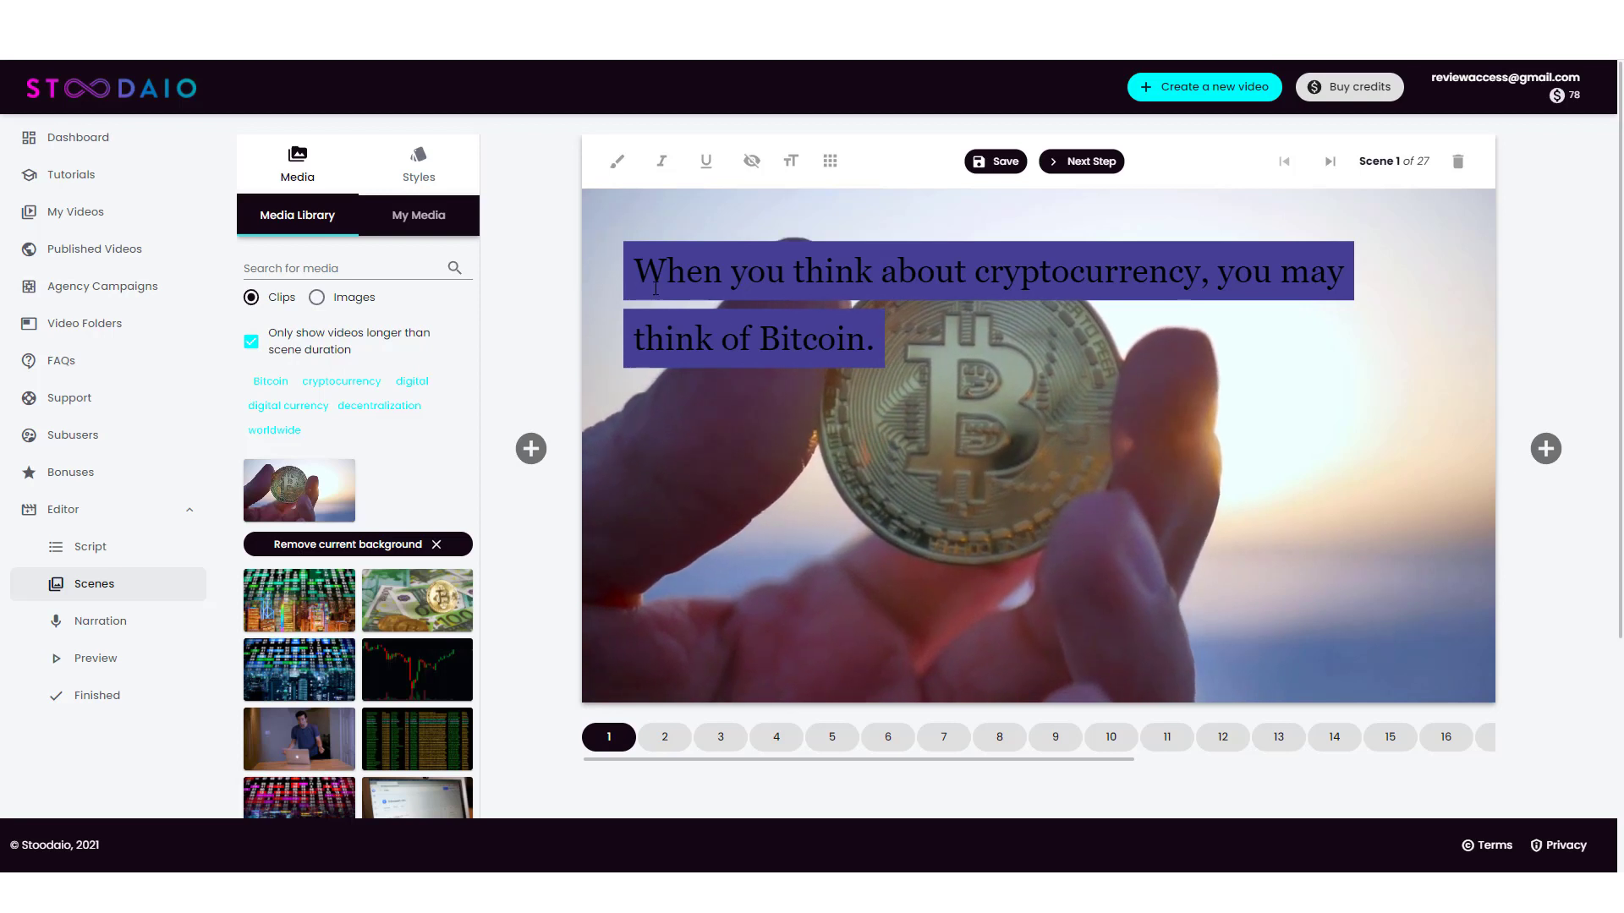
{"action": "left_click_drag", "start_coordinate": [636, 273], "coordinate": [856, 273]}
{"action": "left_click", "coordinate": [867, 273]}
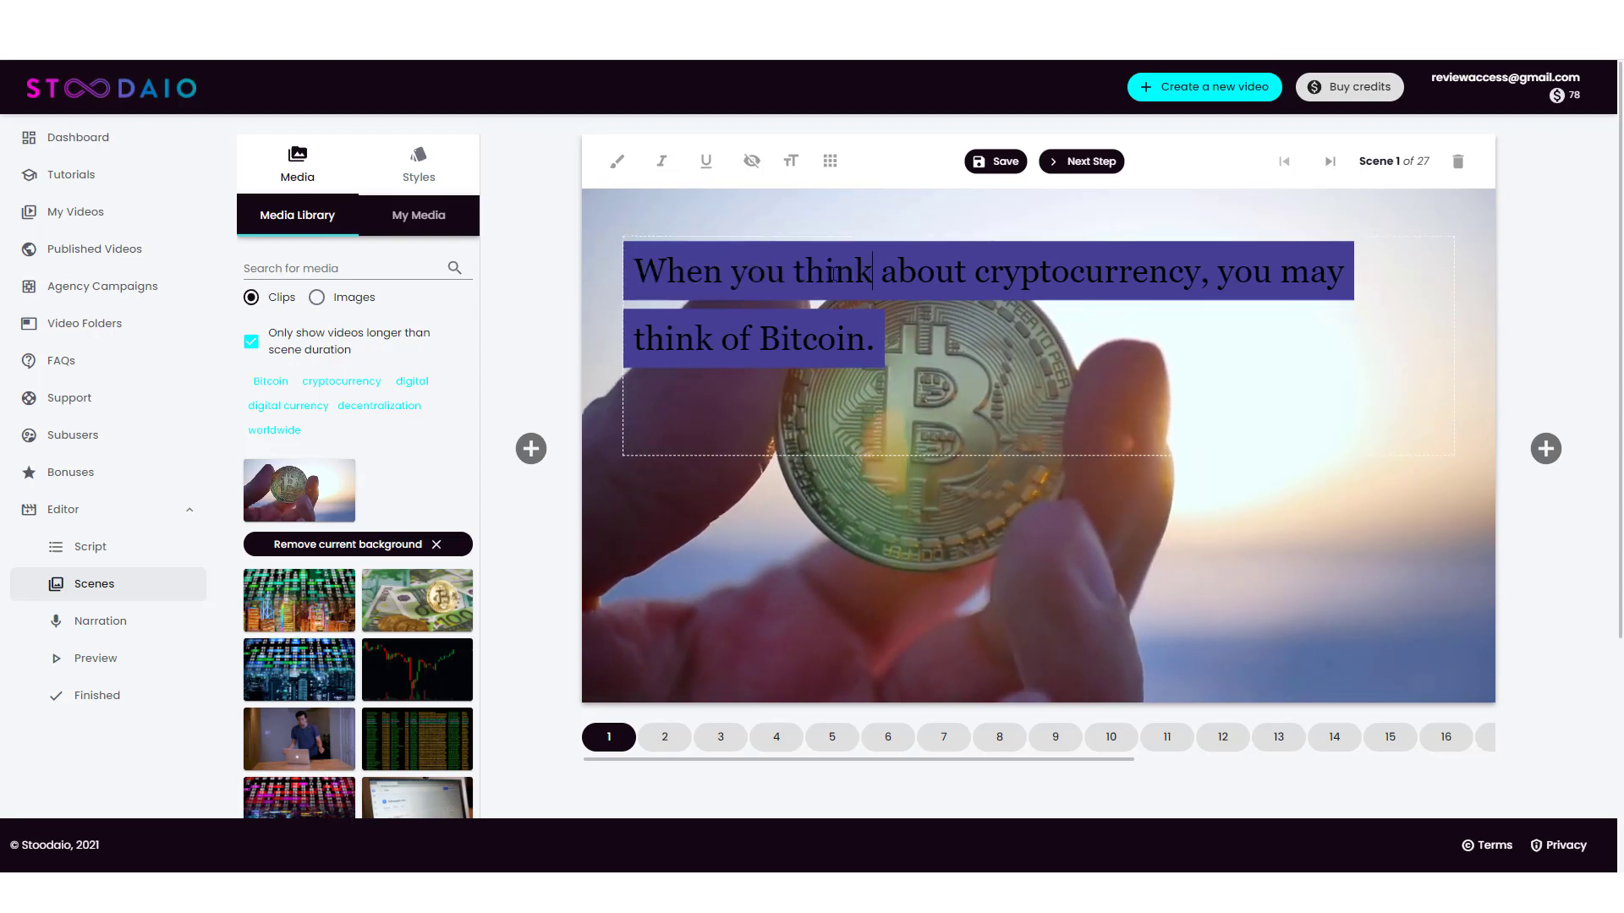
{"action": "scroll", "coordinate": [745, 590], "scroll_direction": "down", "scroll_amount": 1}
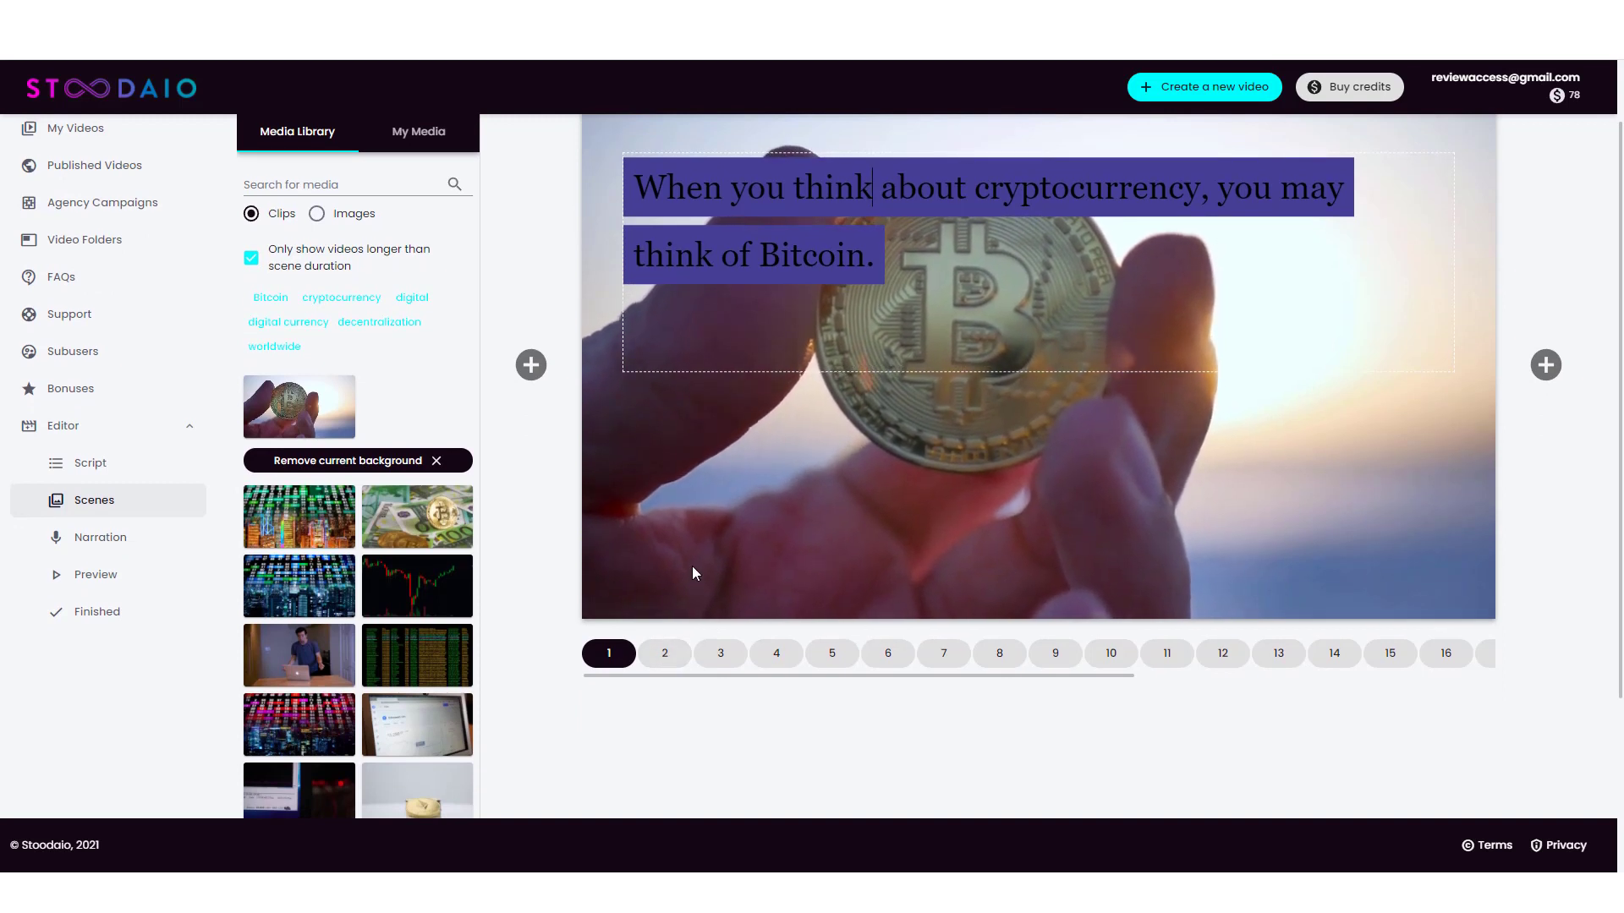
{"action": "scroll", "coordinate": [692, 569], "scroll_direction": "up", "scroll_amount": 1}
Set the scene's text background to black and its font style to Montserrat
{"action": "left_click", "coordinate": [420, 167]}
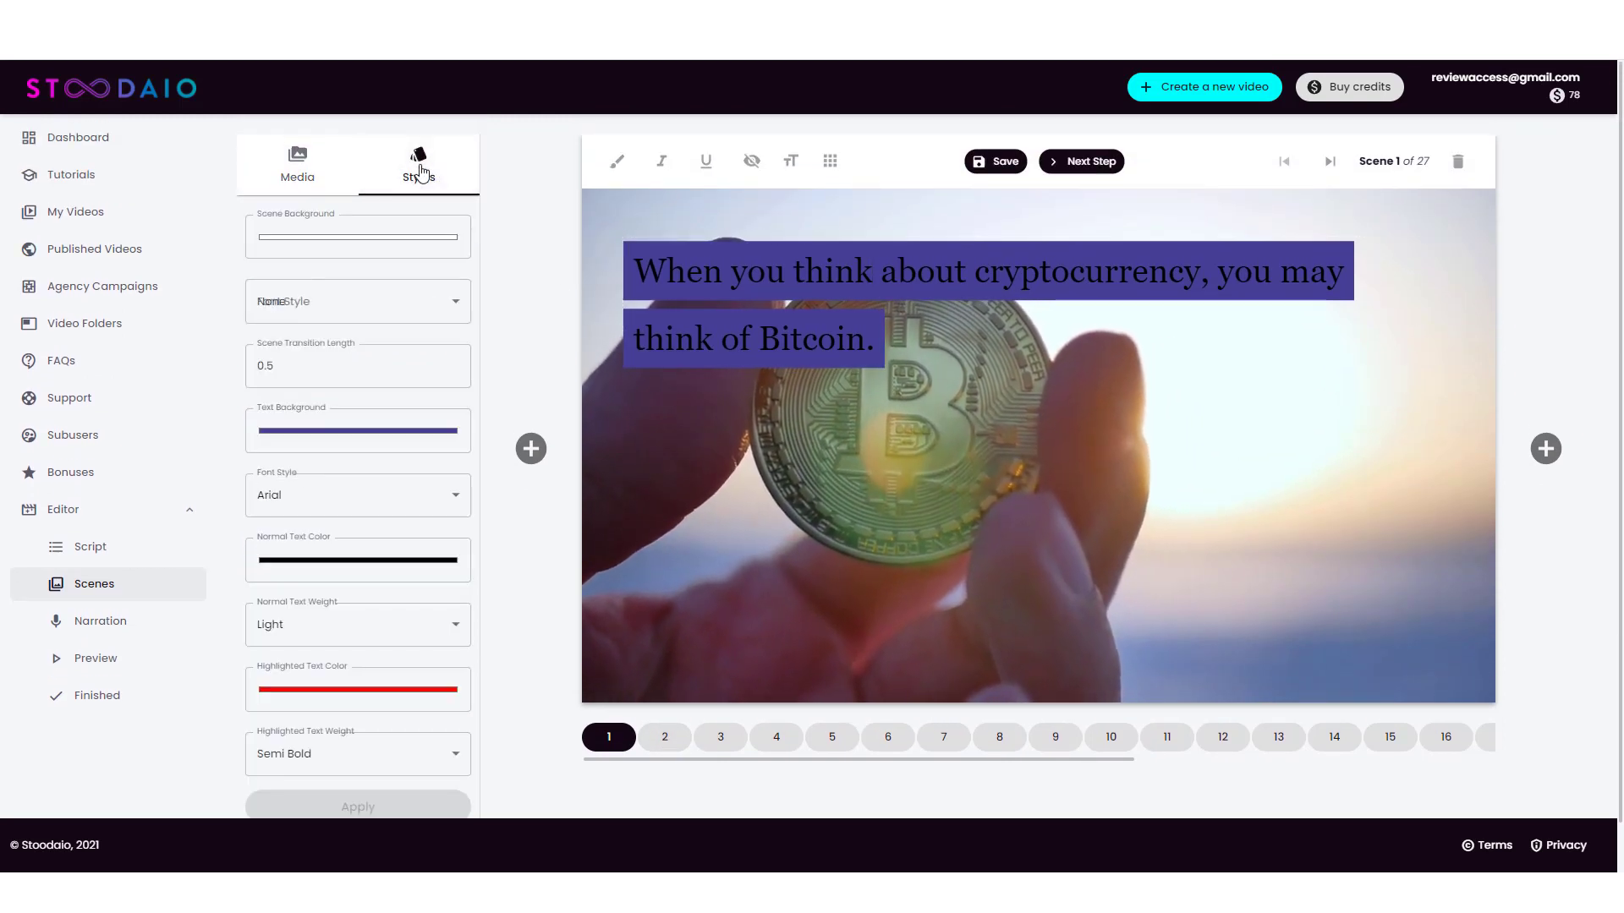
{"action": "left_click", "coordinate": [319, 433]}
{"action": "left_click_drag", "start_coordinate": [309, 518], "coordinate": [308, 569]}
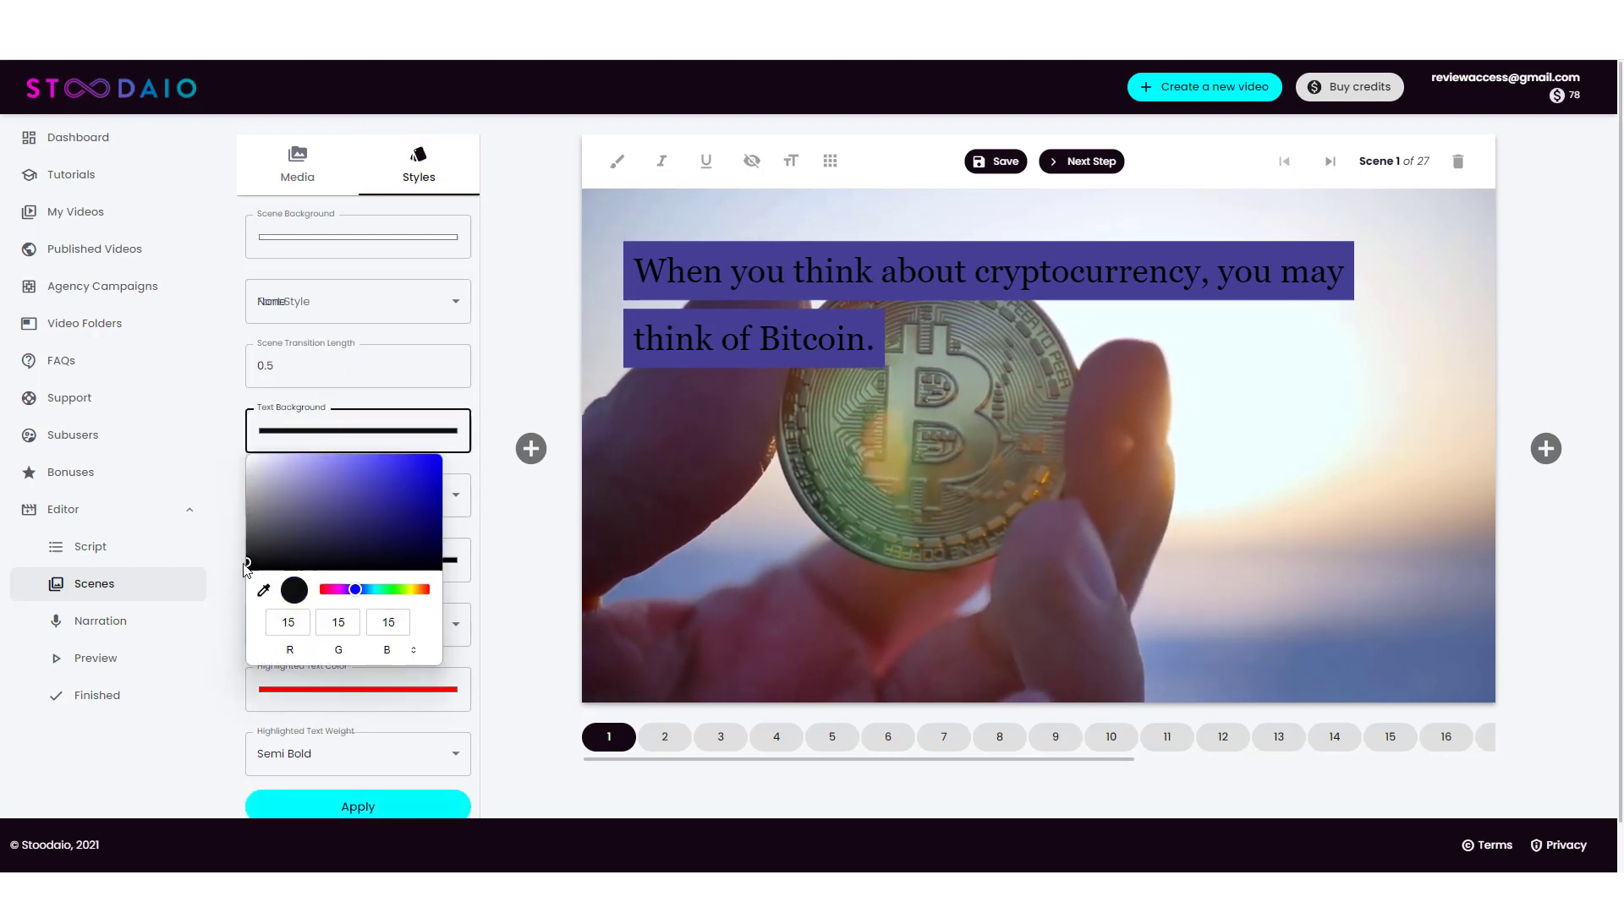
{"action": "left_click", "coordinate": [335, 480]}
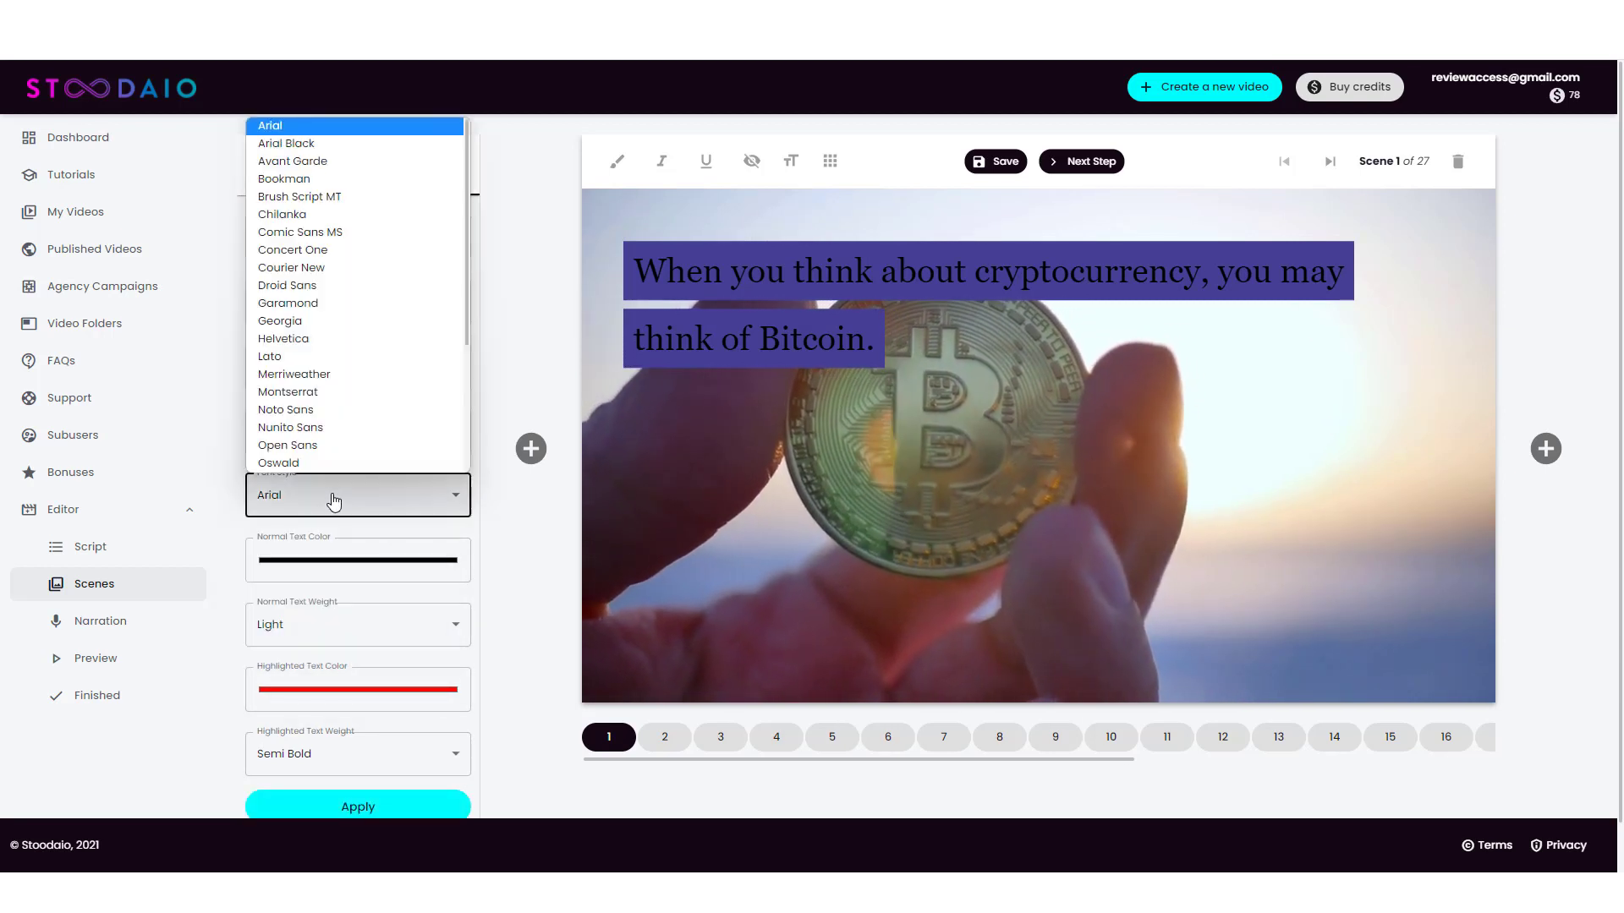
{"action": "scroll", "coordinate": [330, 392], "scroll_direction": "down", "scroll_amount": 1}
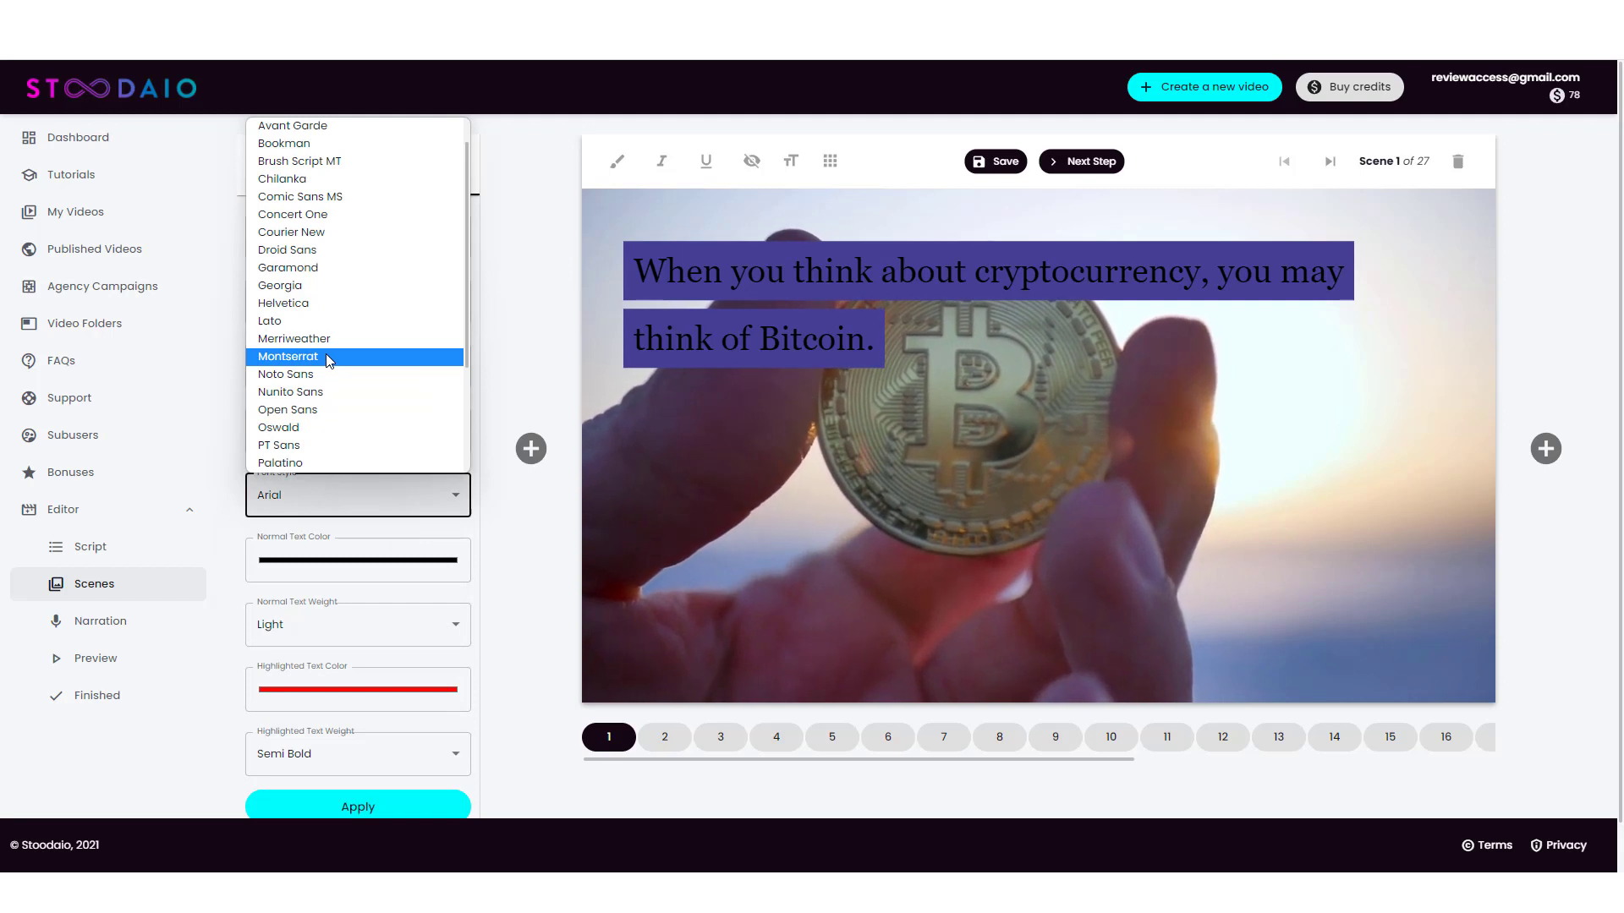
{"action": "left_click", "coordinate": [330, 361]}
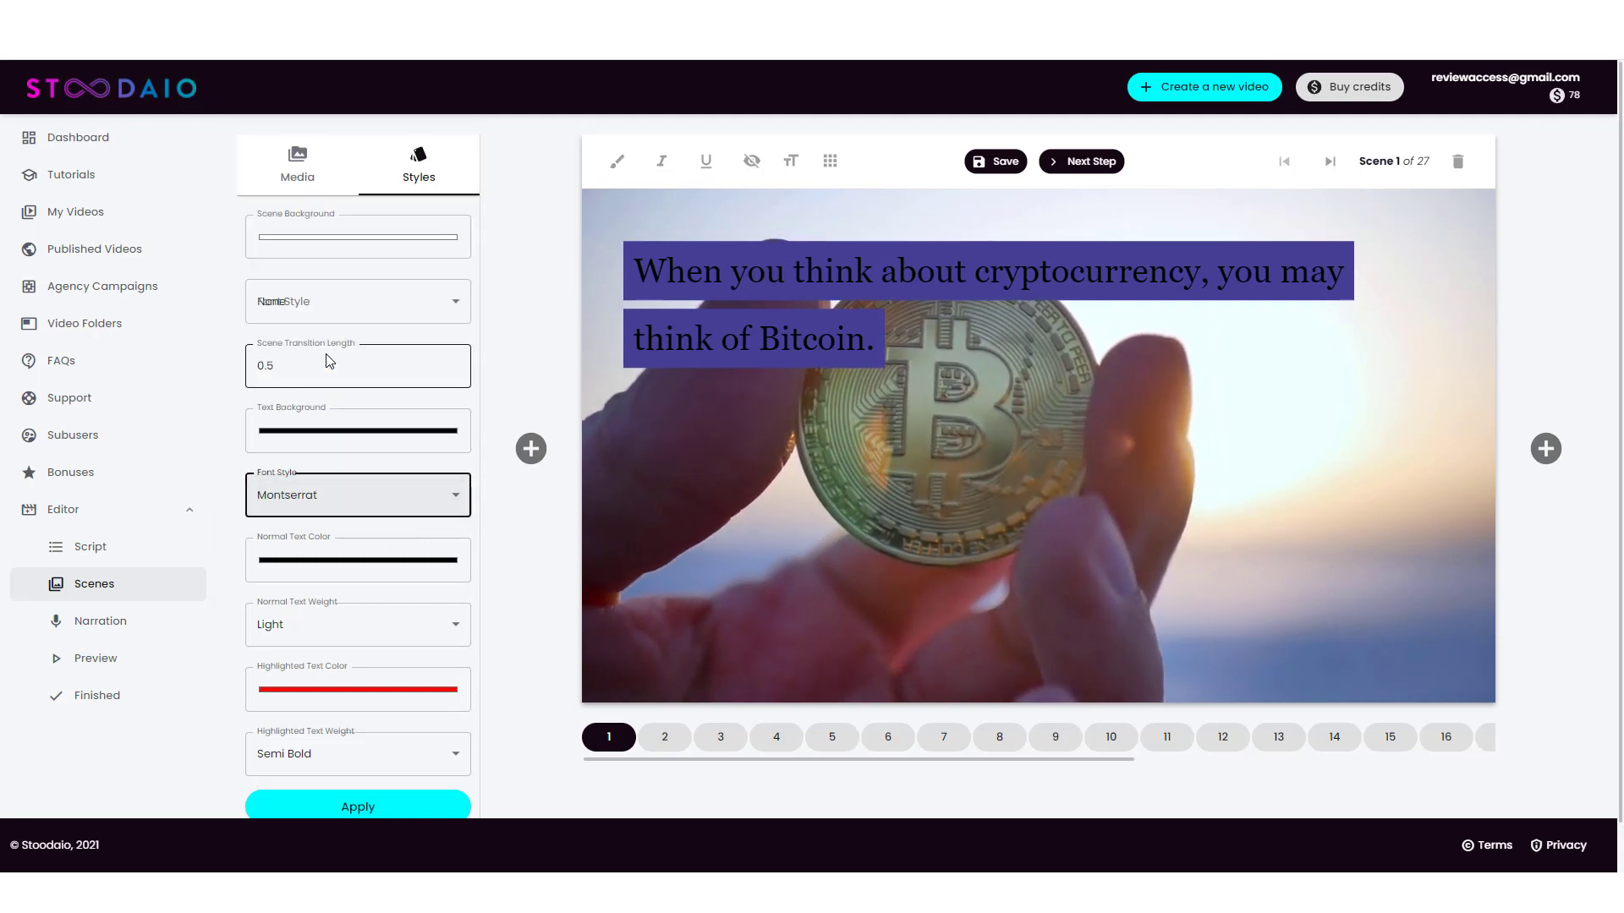
Set the normal text color to white and apply the style changes to the scene
{"action": "left_click", "coordinate": [320, 554]}
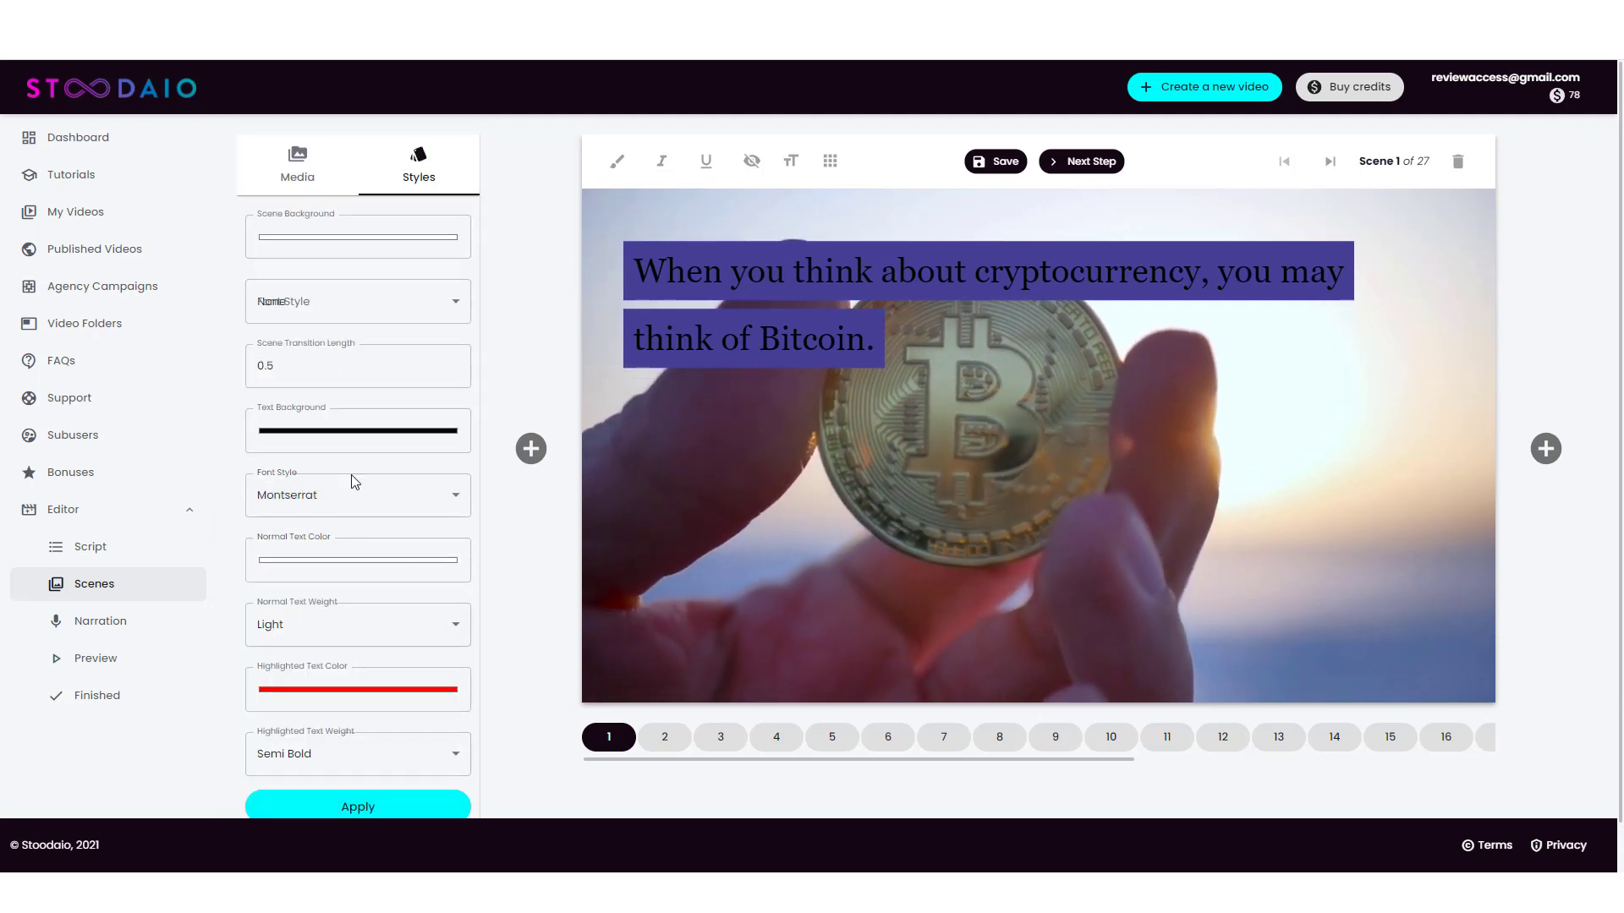
{"action": "scroll", "coordinate": [388, 624], "scroll_direction": "down", "scroll_amount": 1}
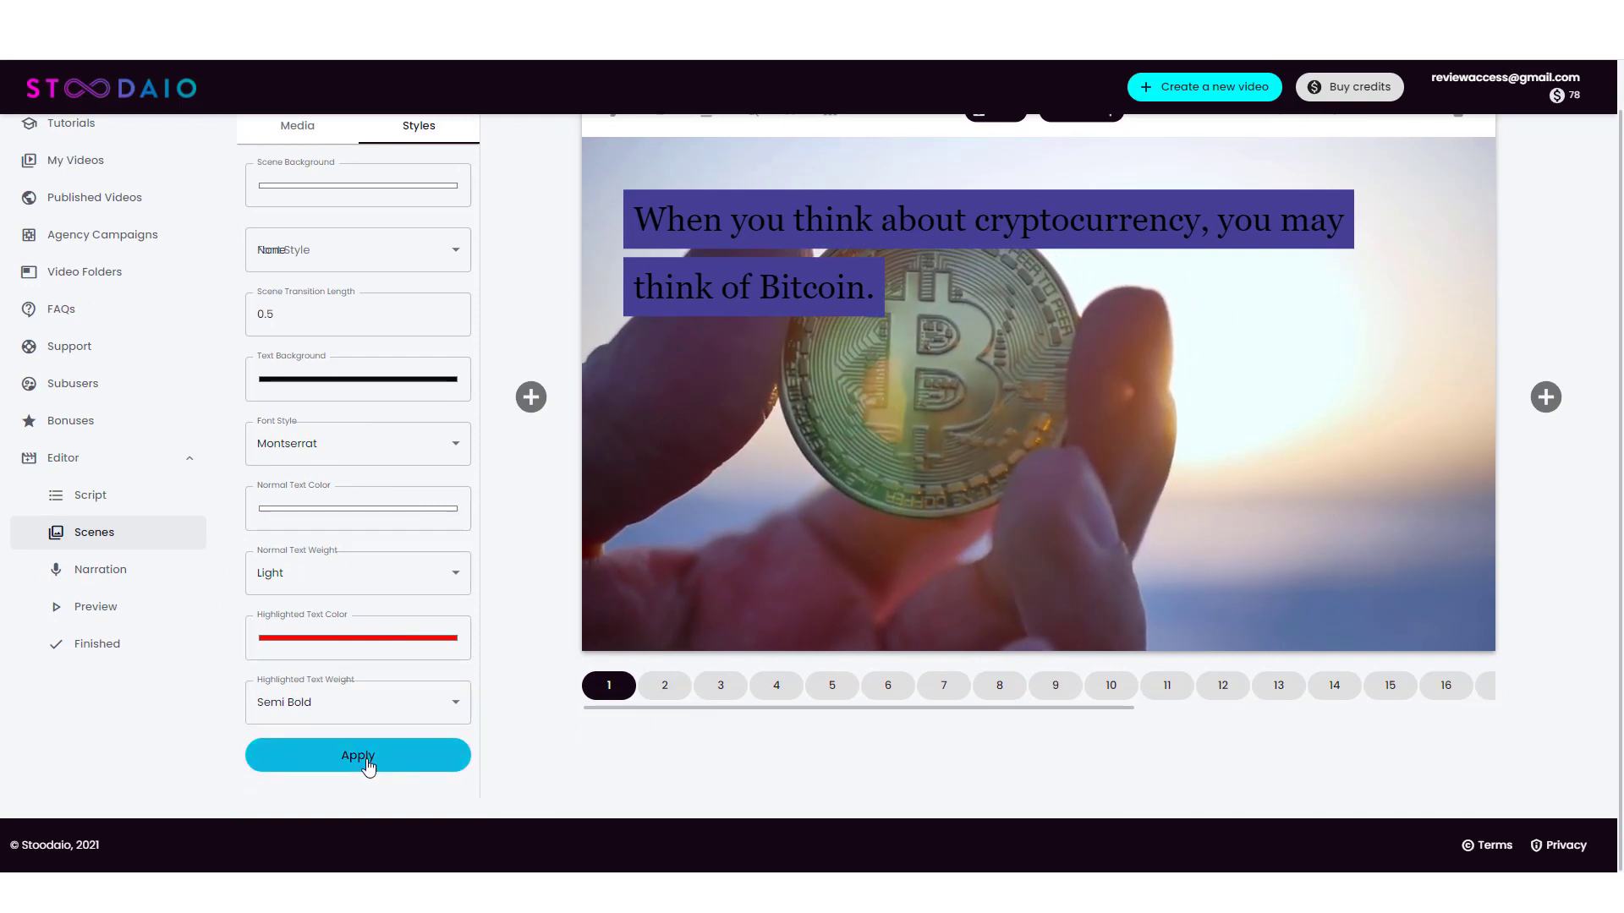
{"action": "left_click", "coordinate": [368, 766]}
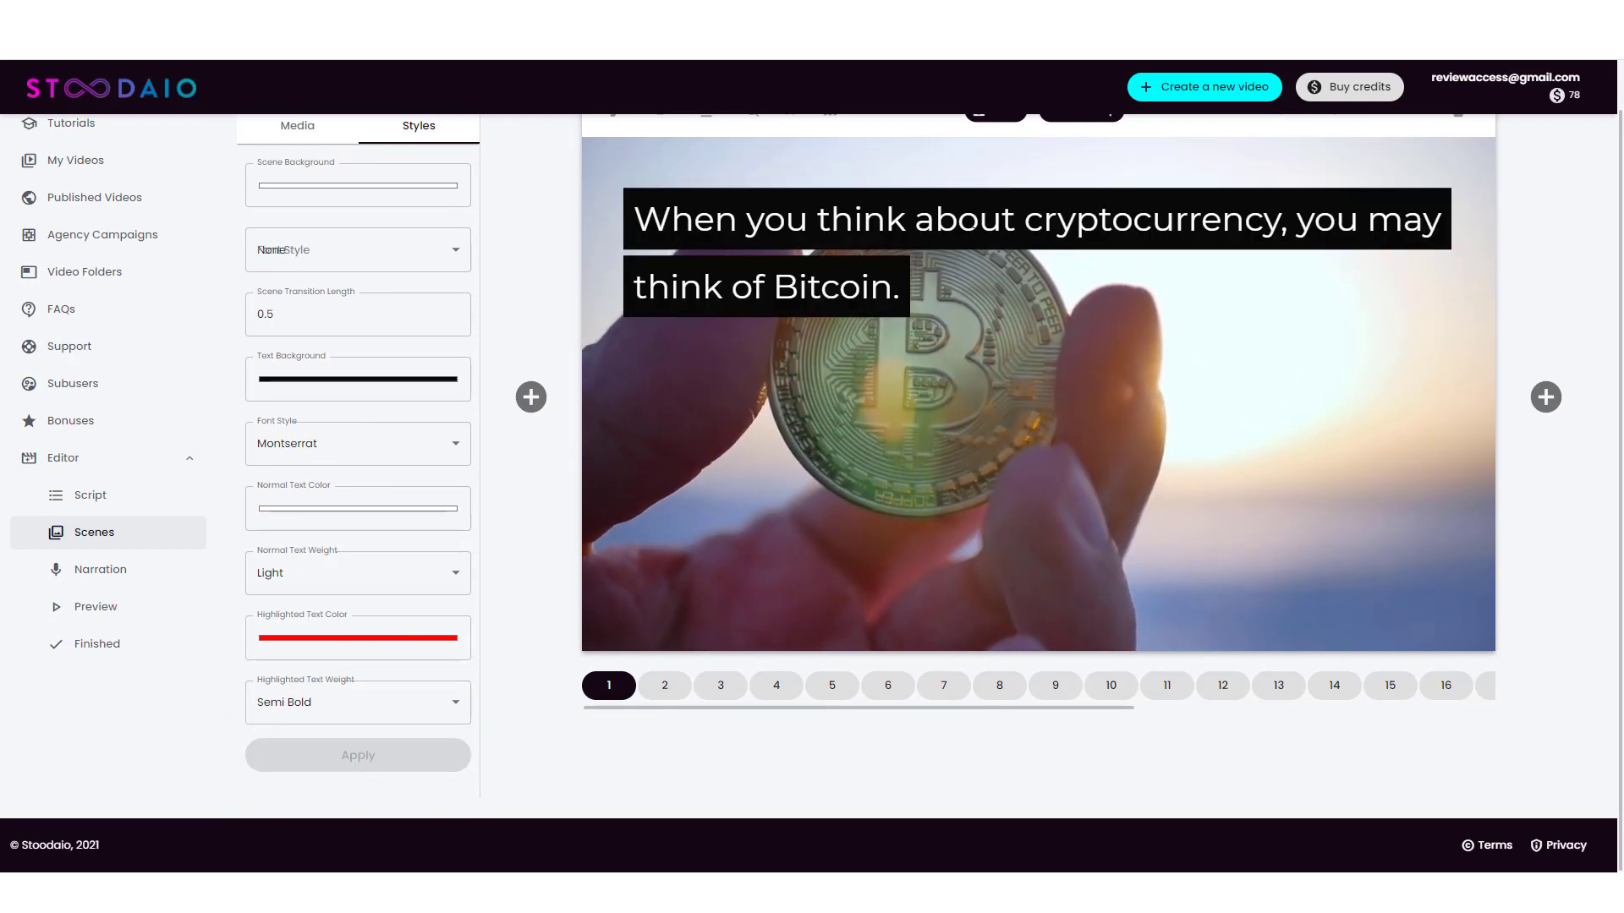
{"action": "scroll", "coordinate": [836, 408], "scroll_direction": "up", "scroll_amount": 1}
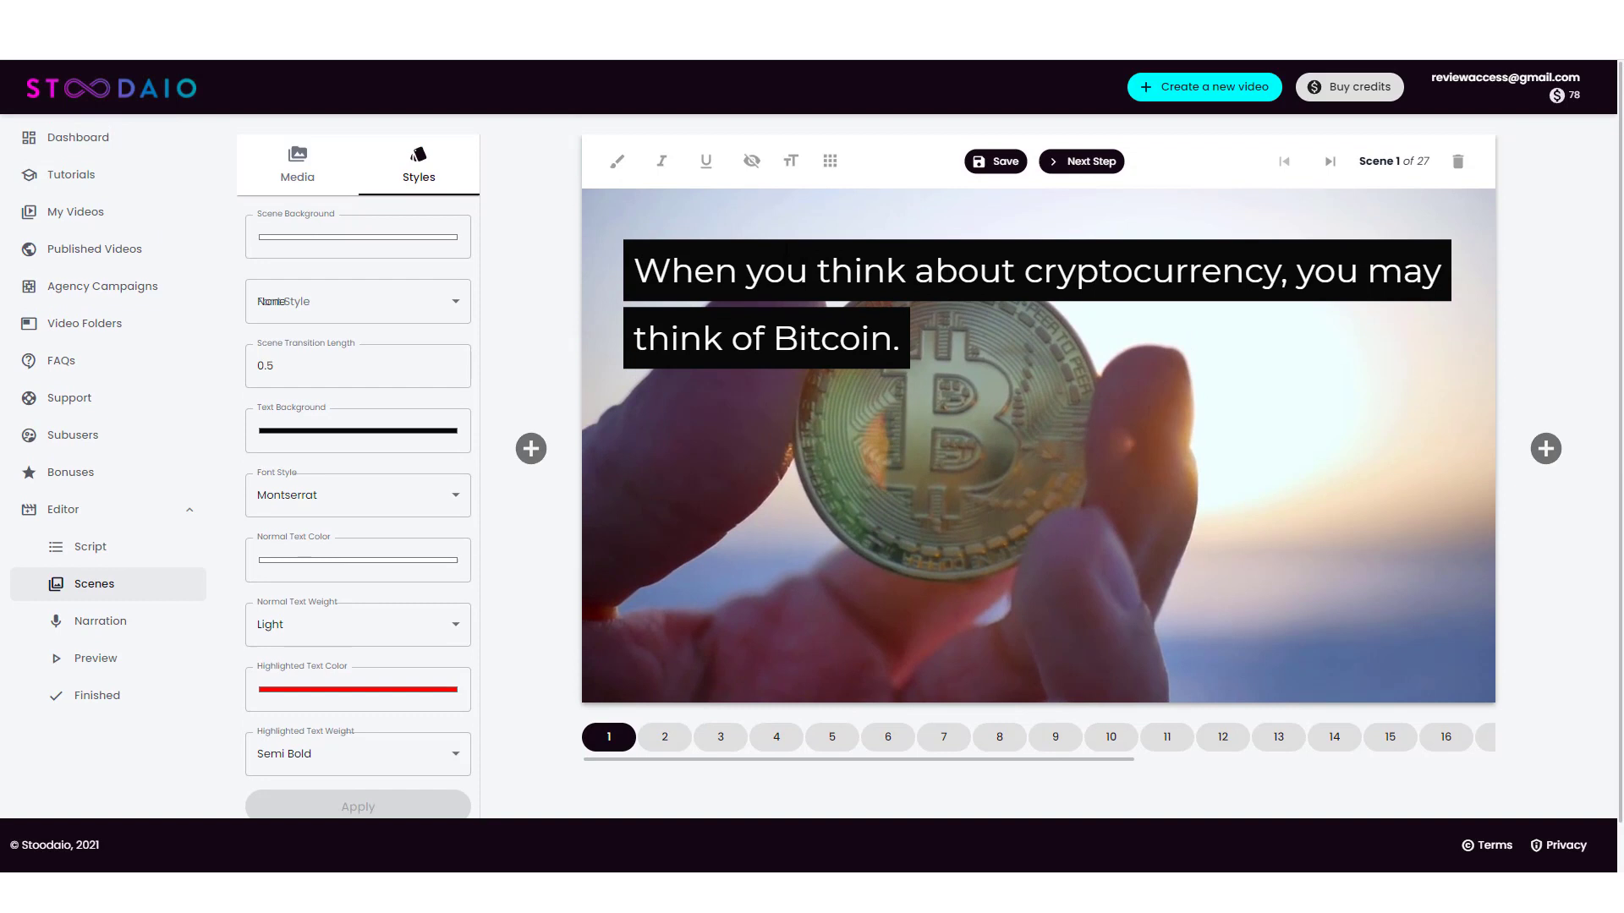
Try the Middle Center position for scene 1's caption, ending with it at Bottom Center
{"action": "left_click", "coordinate": [830, 164]}
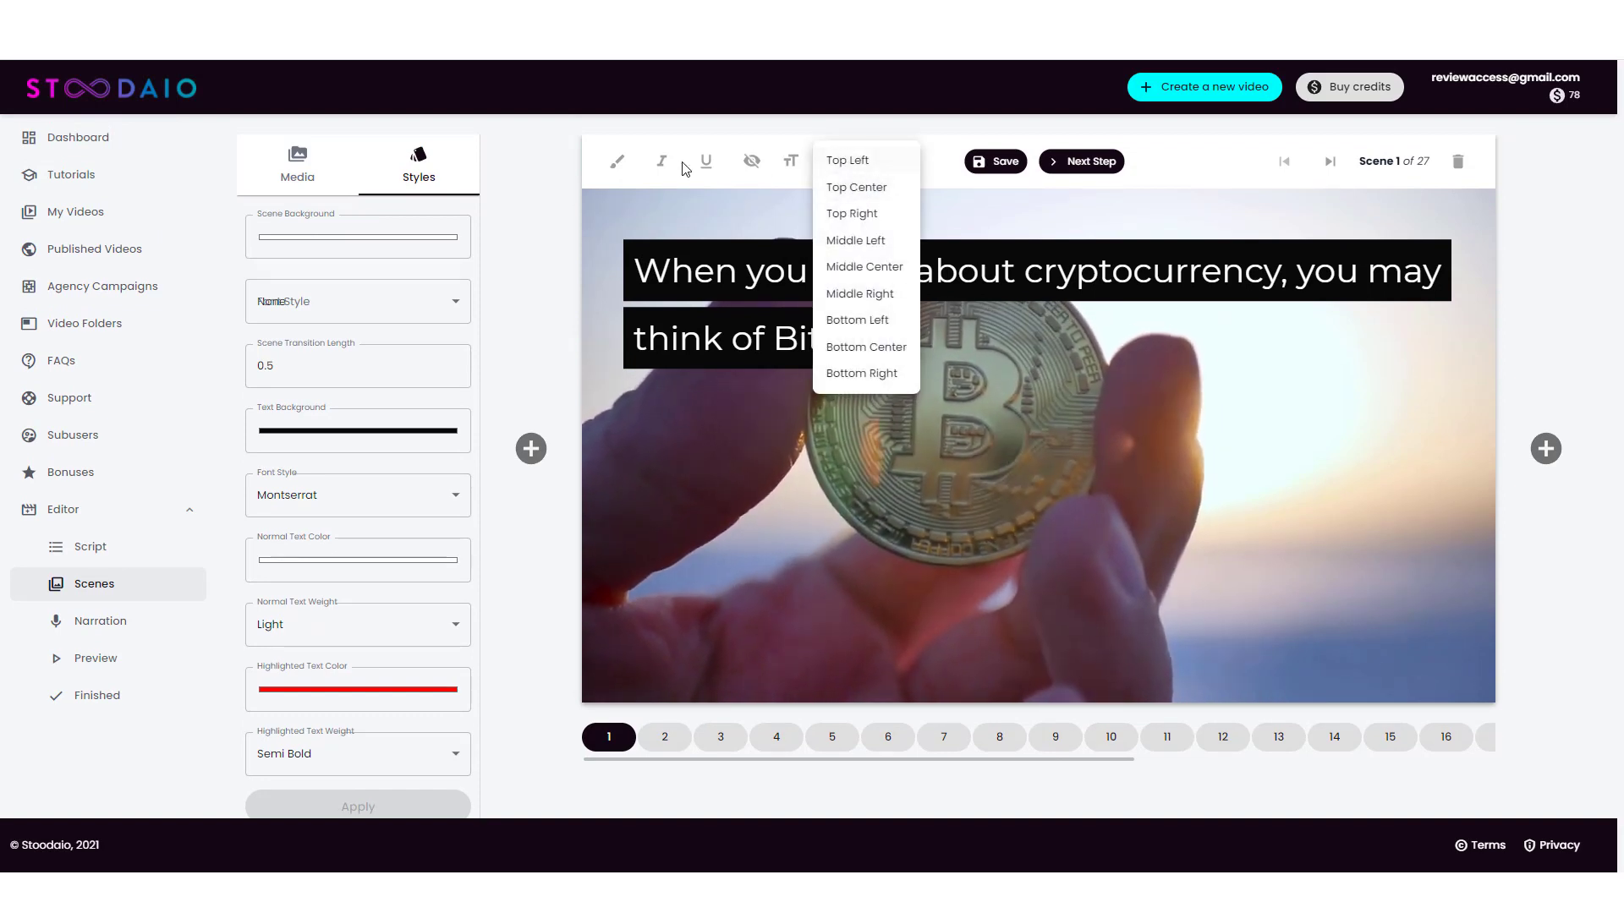
{"action": "left_click", "coordinate": [862, 268]}
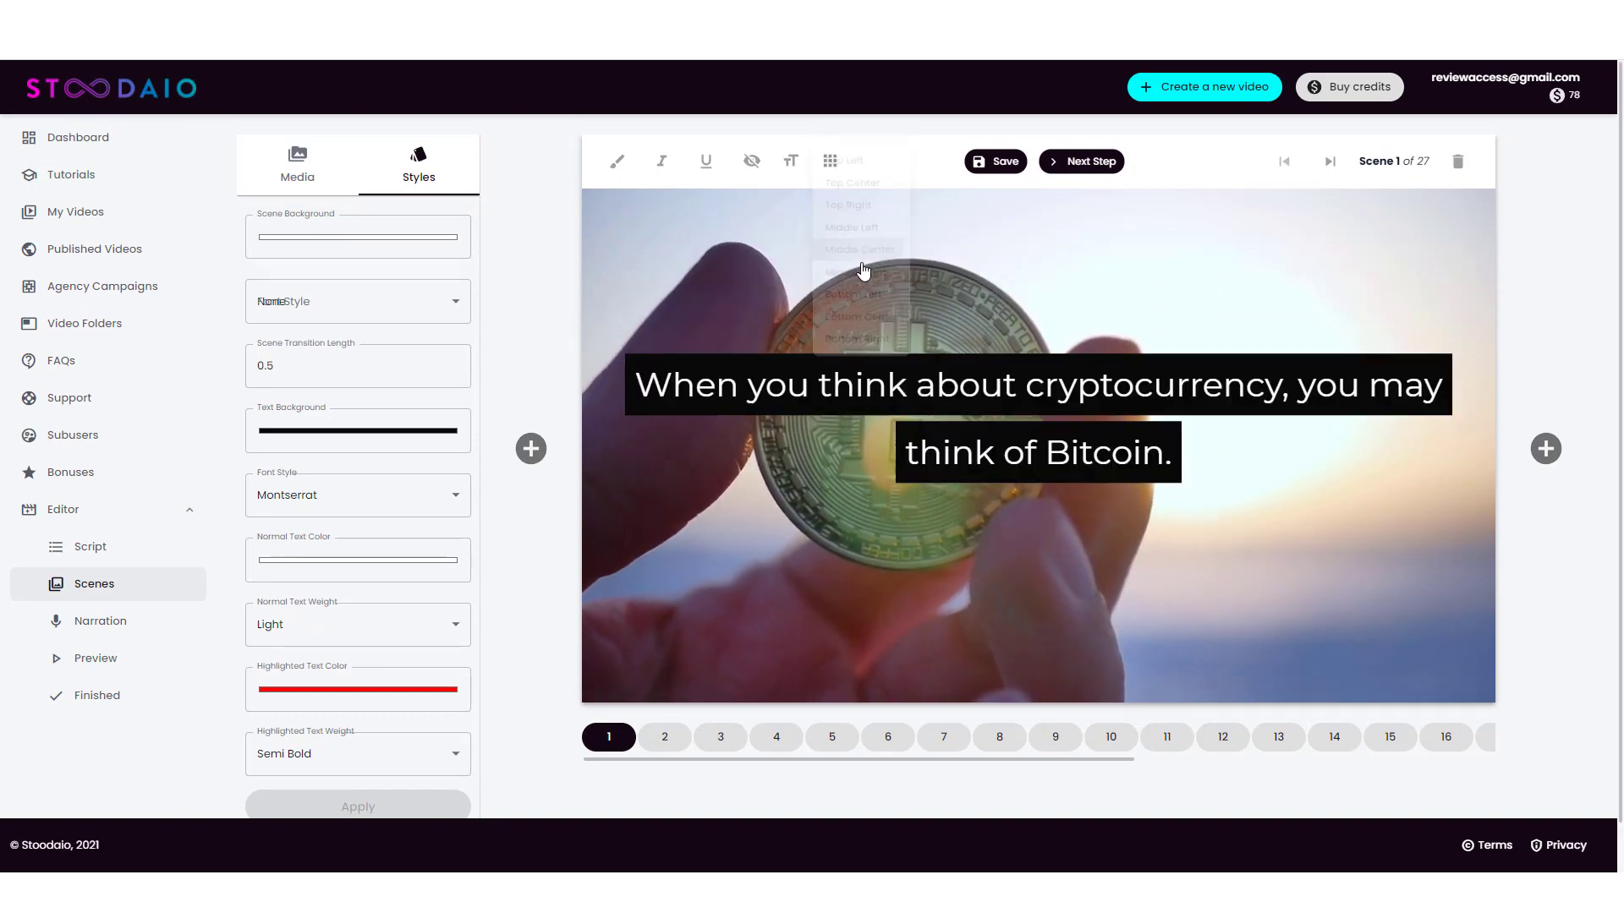
{"action": "left_click", "coordinate": [829, 162]}
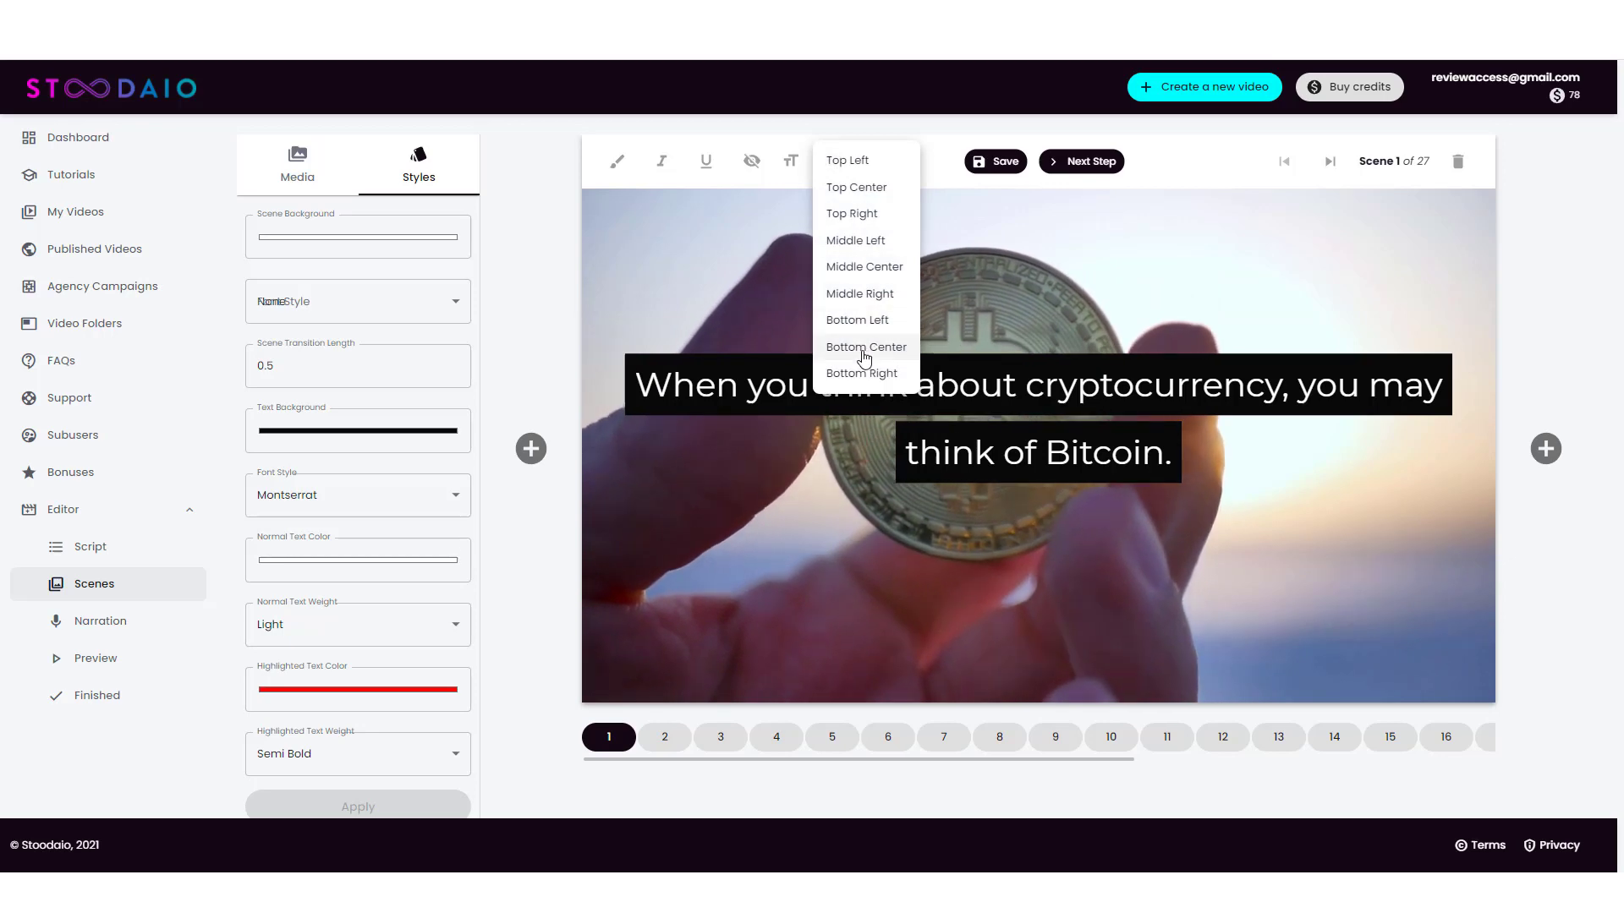
{"action": "left_click", "coordinate": [864, 349]}
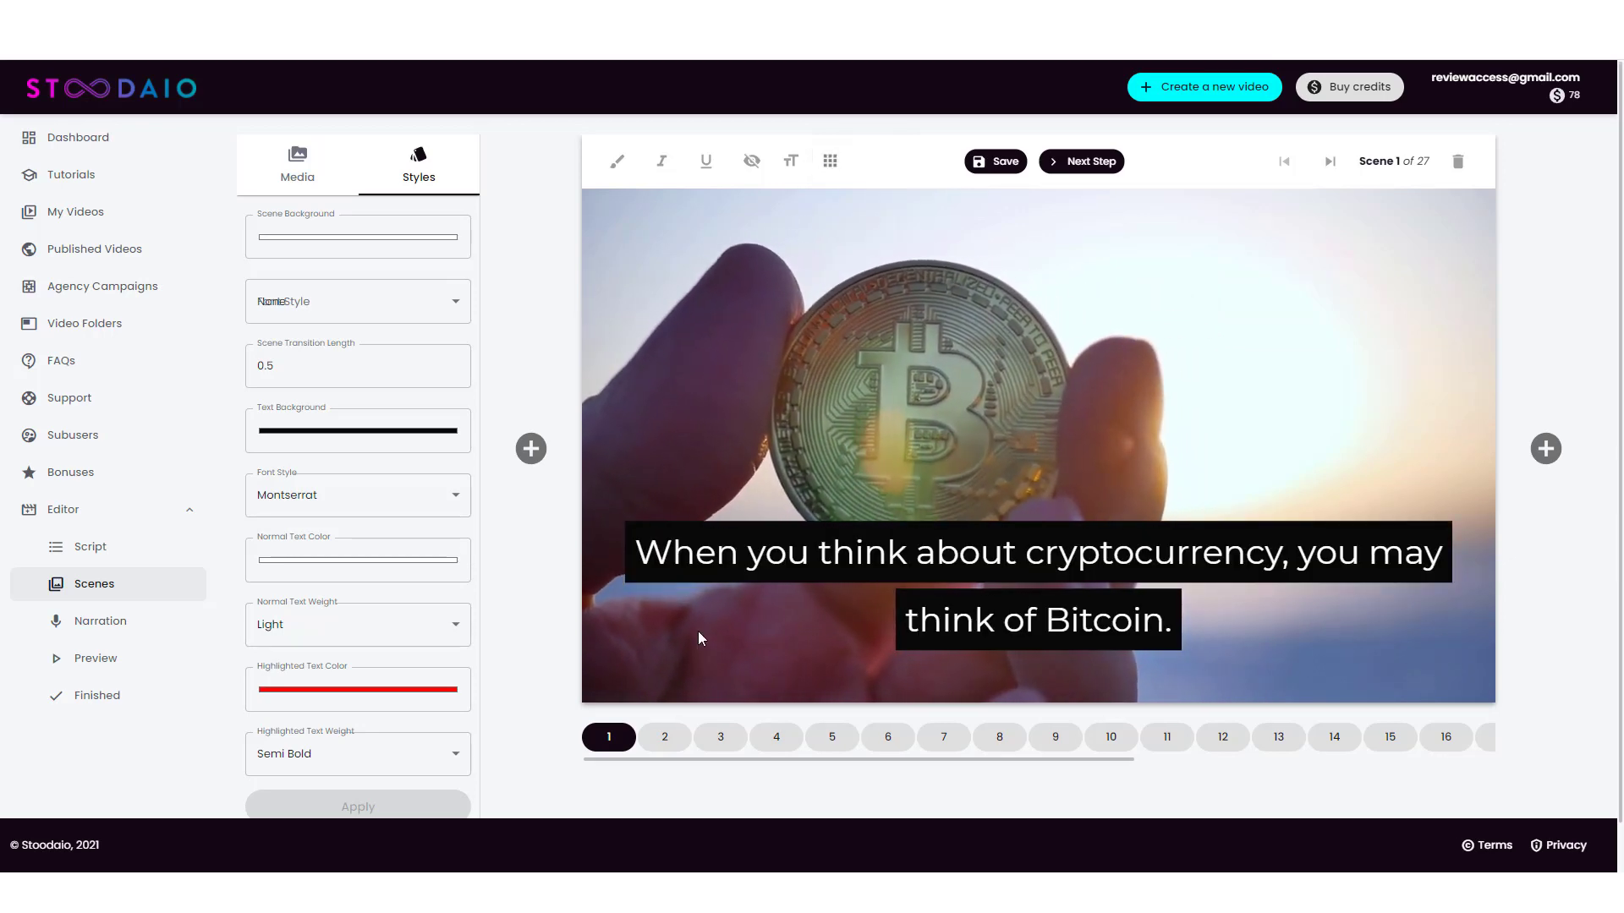
Compare the caption styling, text position and line breaks across scenes 2 through 8
{"action": "left_click", "coordinate": [662, 738]}
{"action": "left_click", "coordinate": [720, 738]}
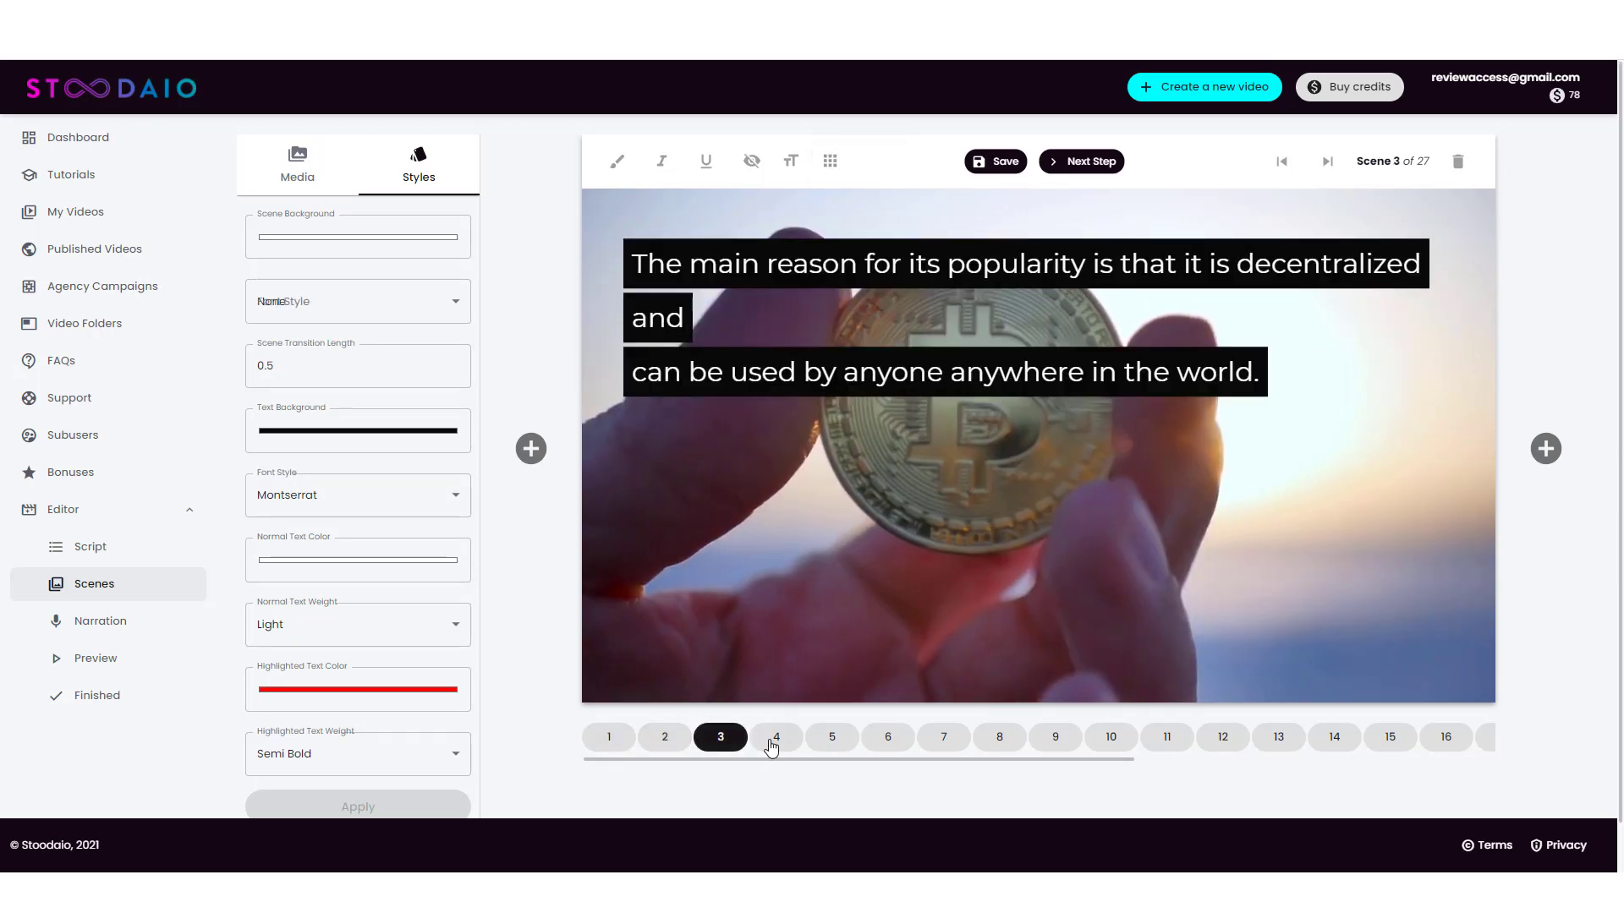
{"action": "left_click", "coordinate": [775, 738]}
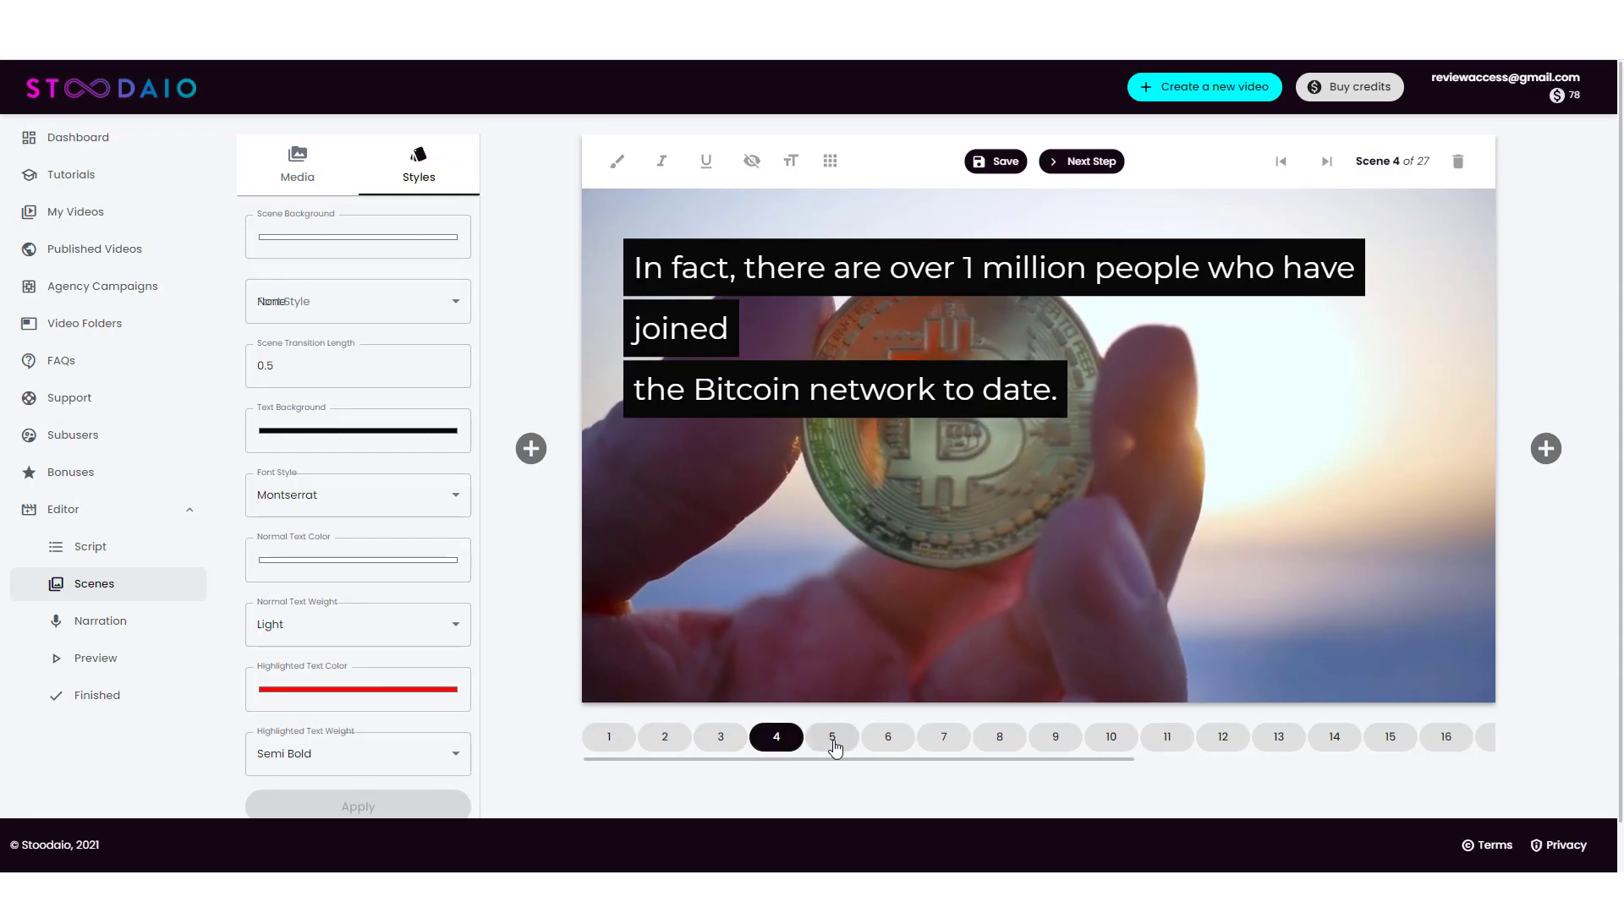
{"action": "left_click", "coordinate": [832, 738]}
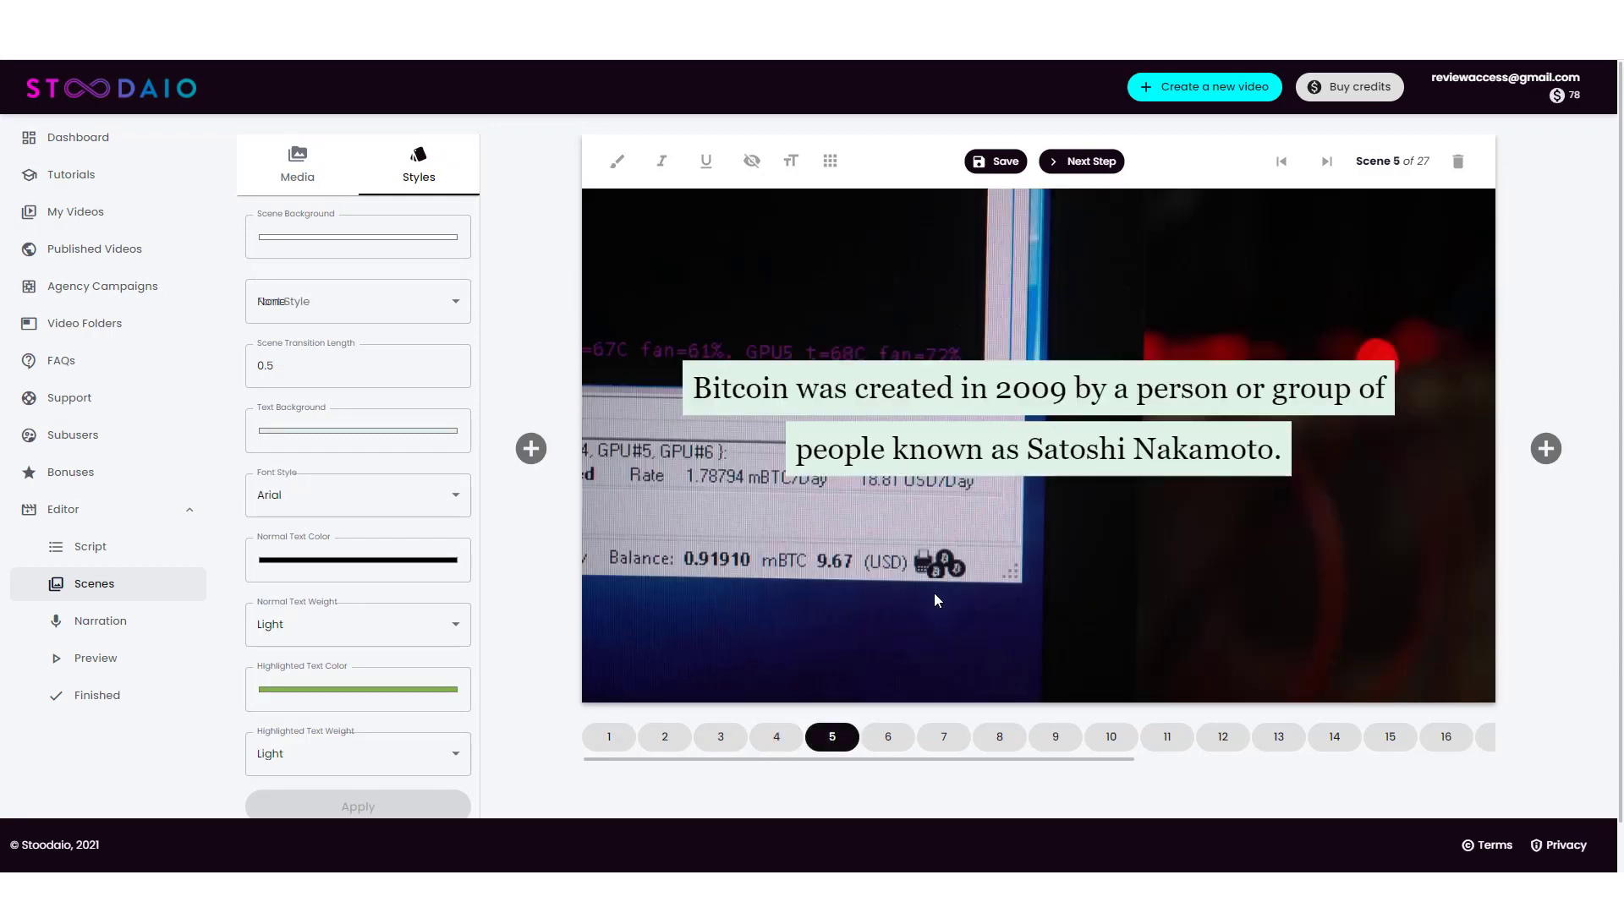
{"action": "left_click", "coordinate": [888, 739]}
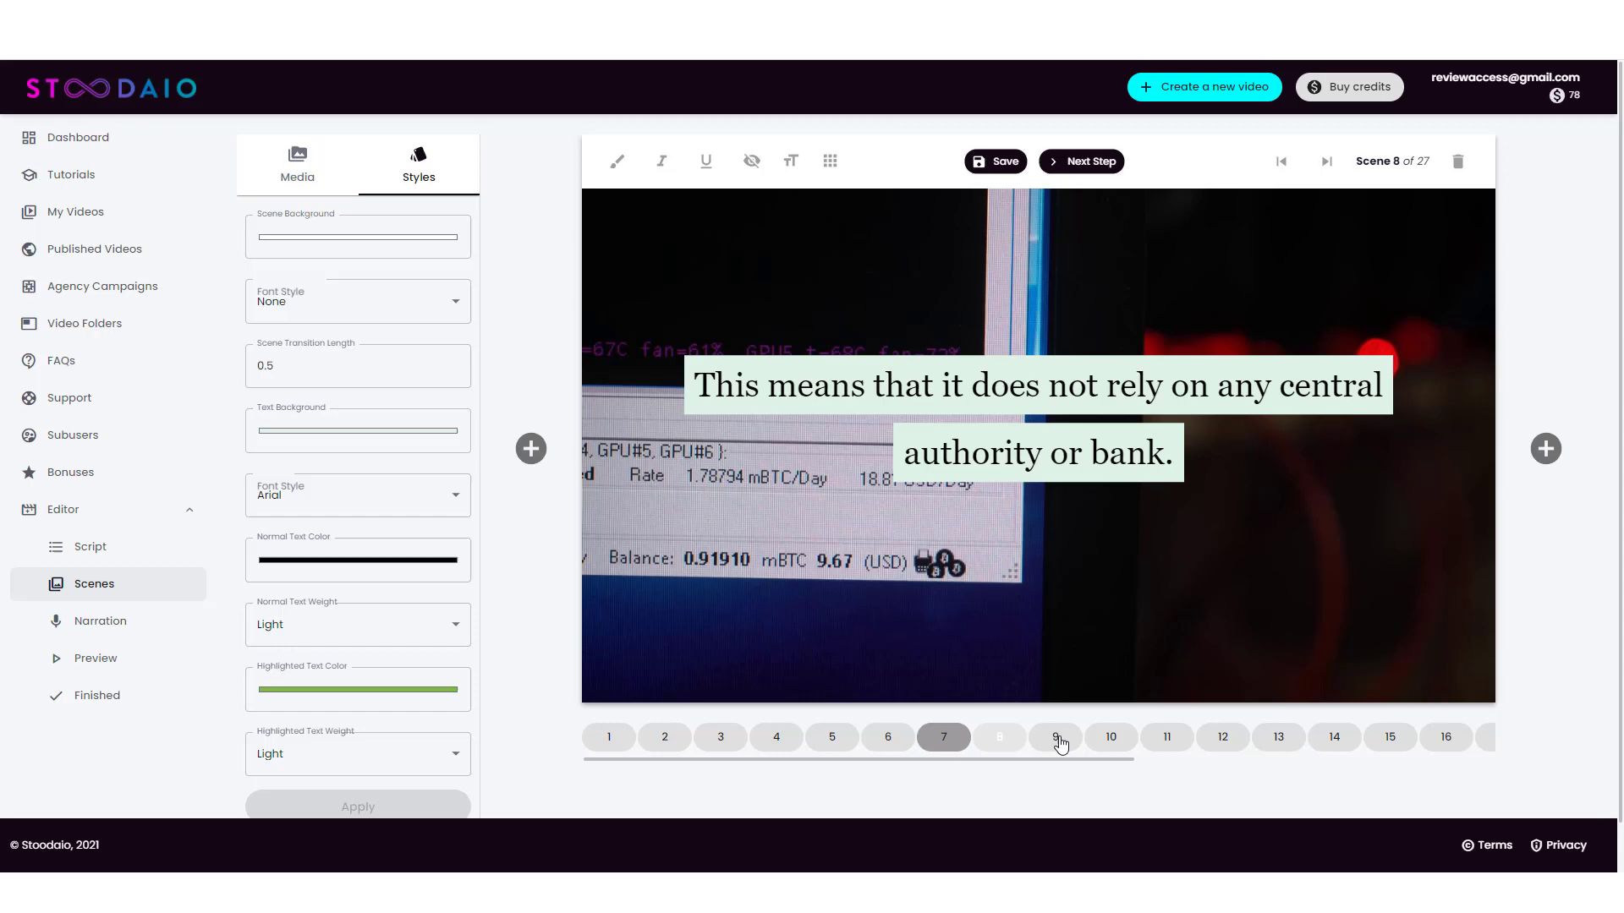
{"action": "left_click", "coordinate": [832, 738]}
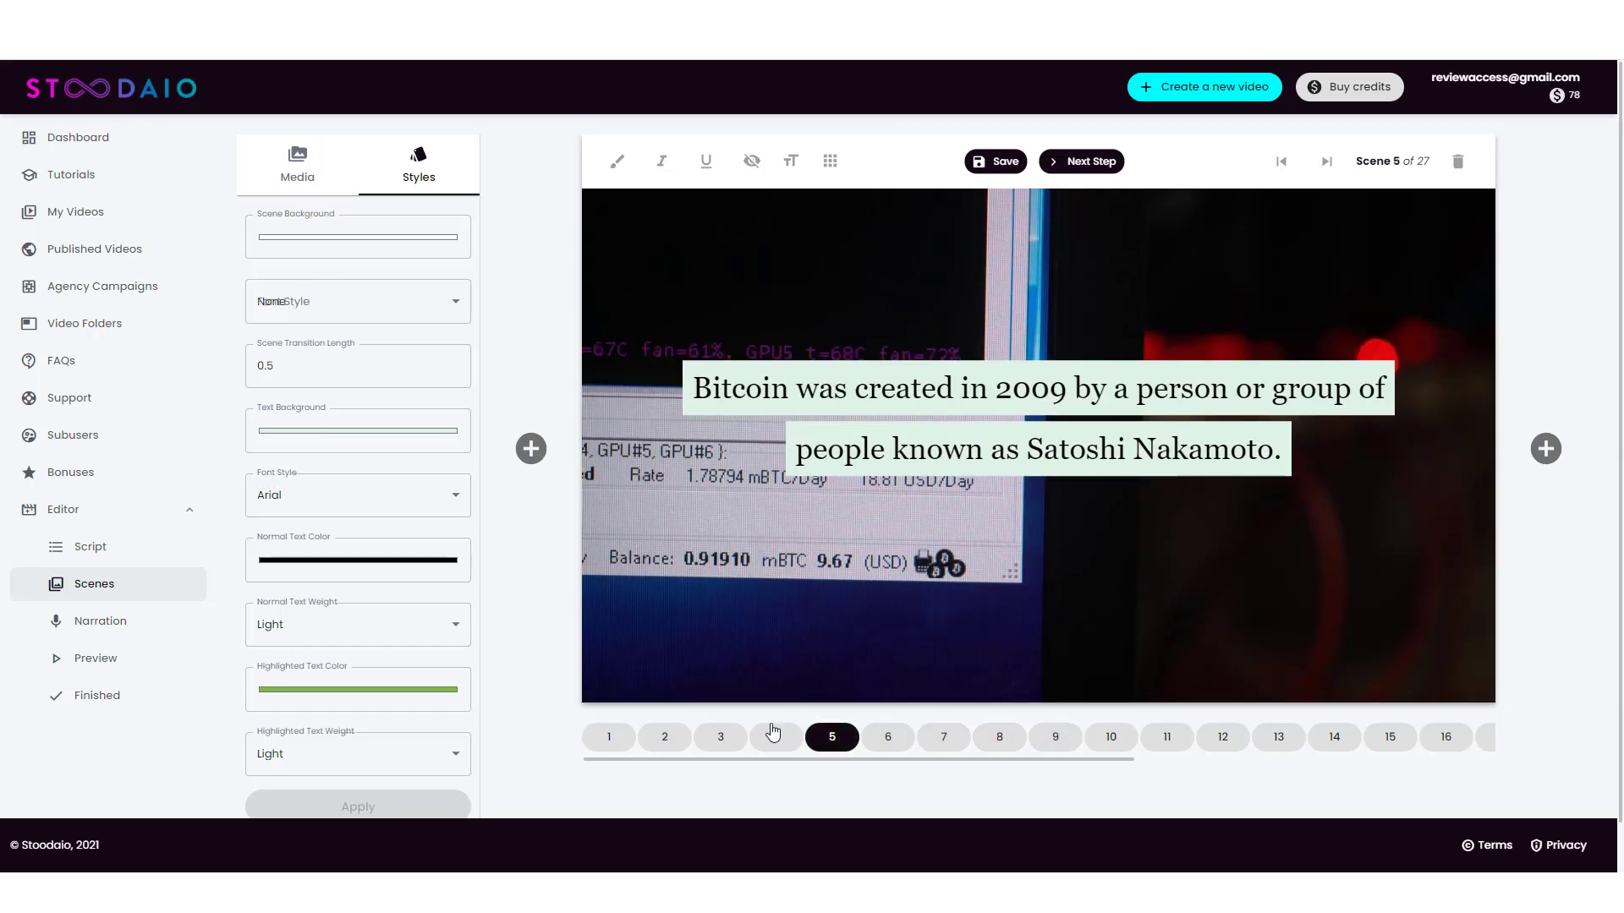
Remove the line breaks after "joined" in scene 4's caption and after "and" in scene 3's caption
{"action": "left_click", "coordinate": [774, 736]}
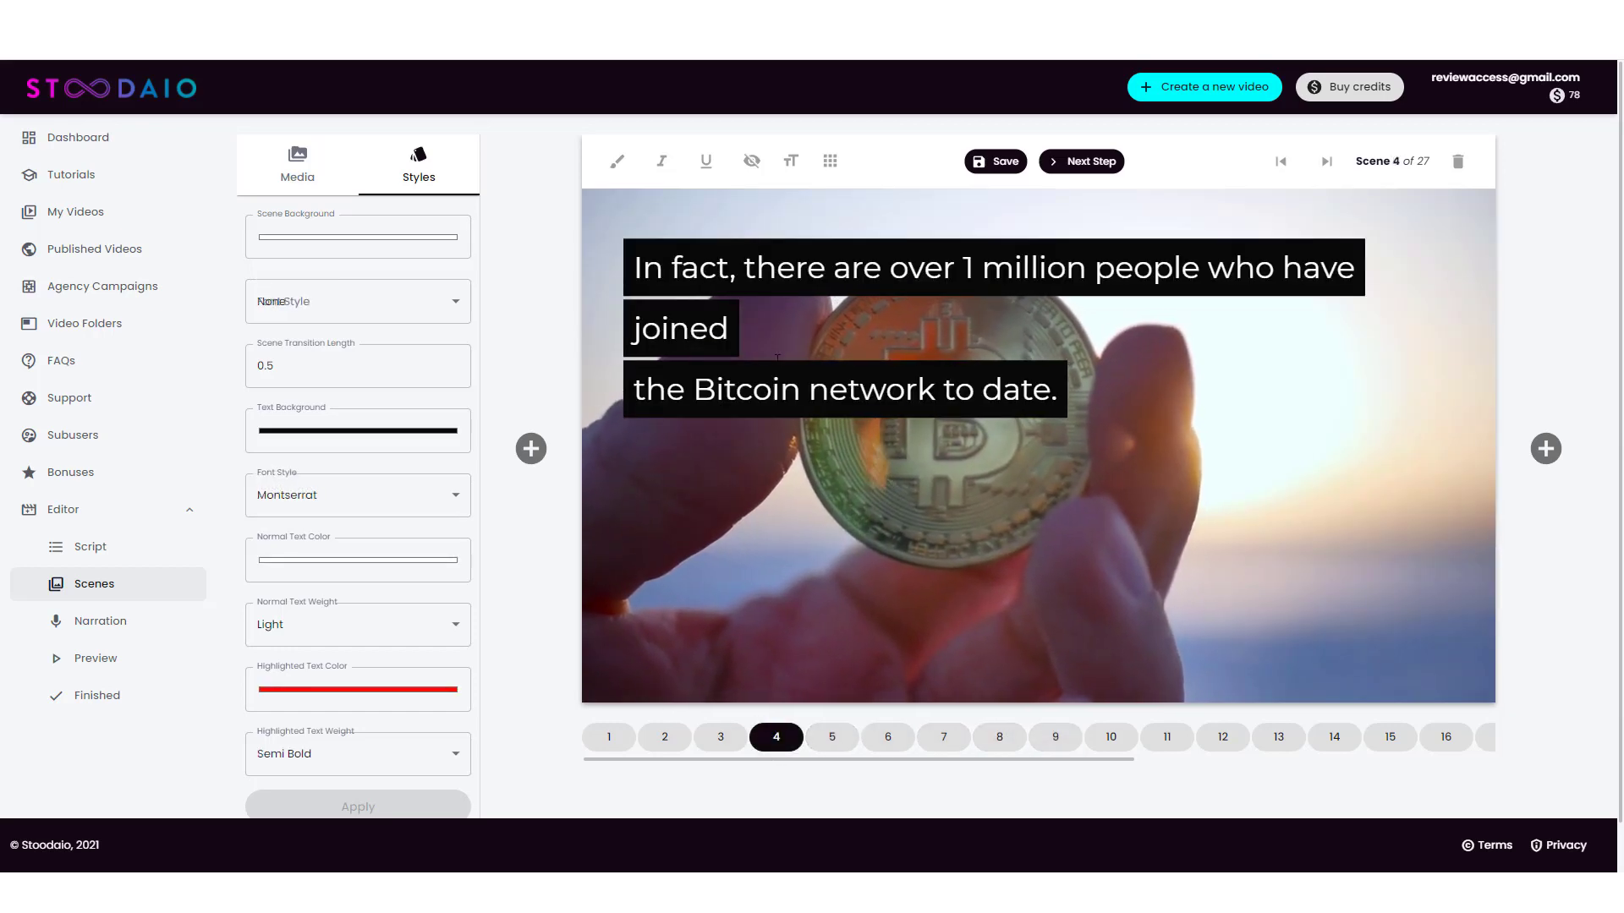
{"action": "left_click", "coordinate": [728, 328]}
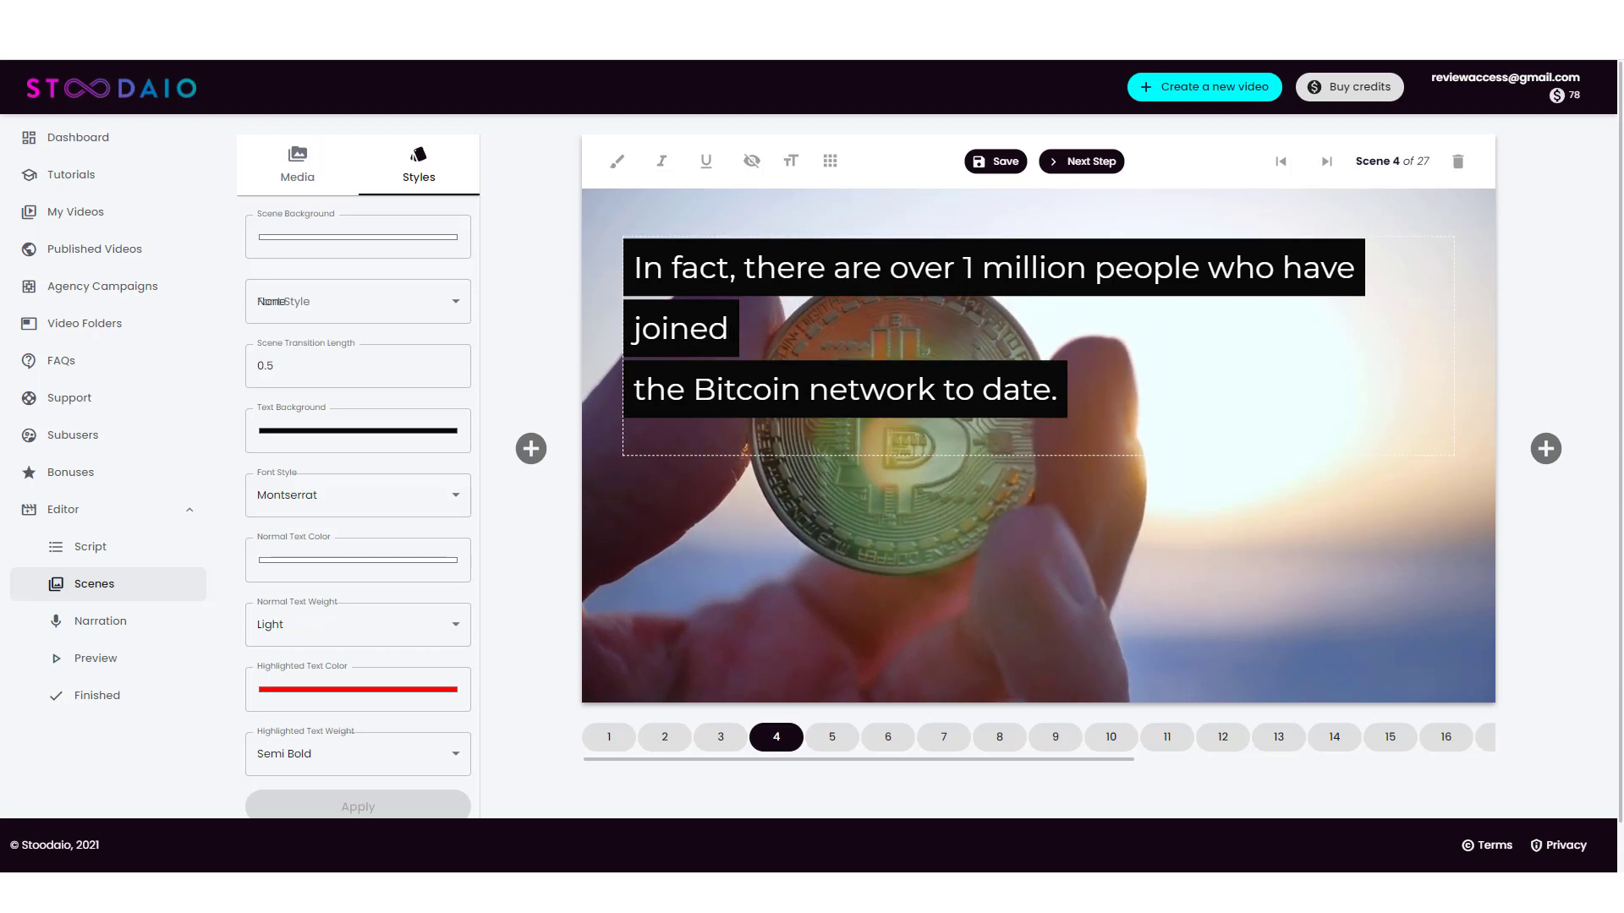
{"action": "key", "text": "Delete"}
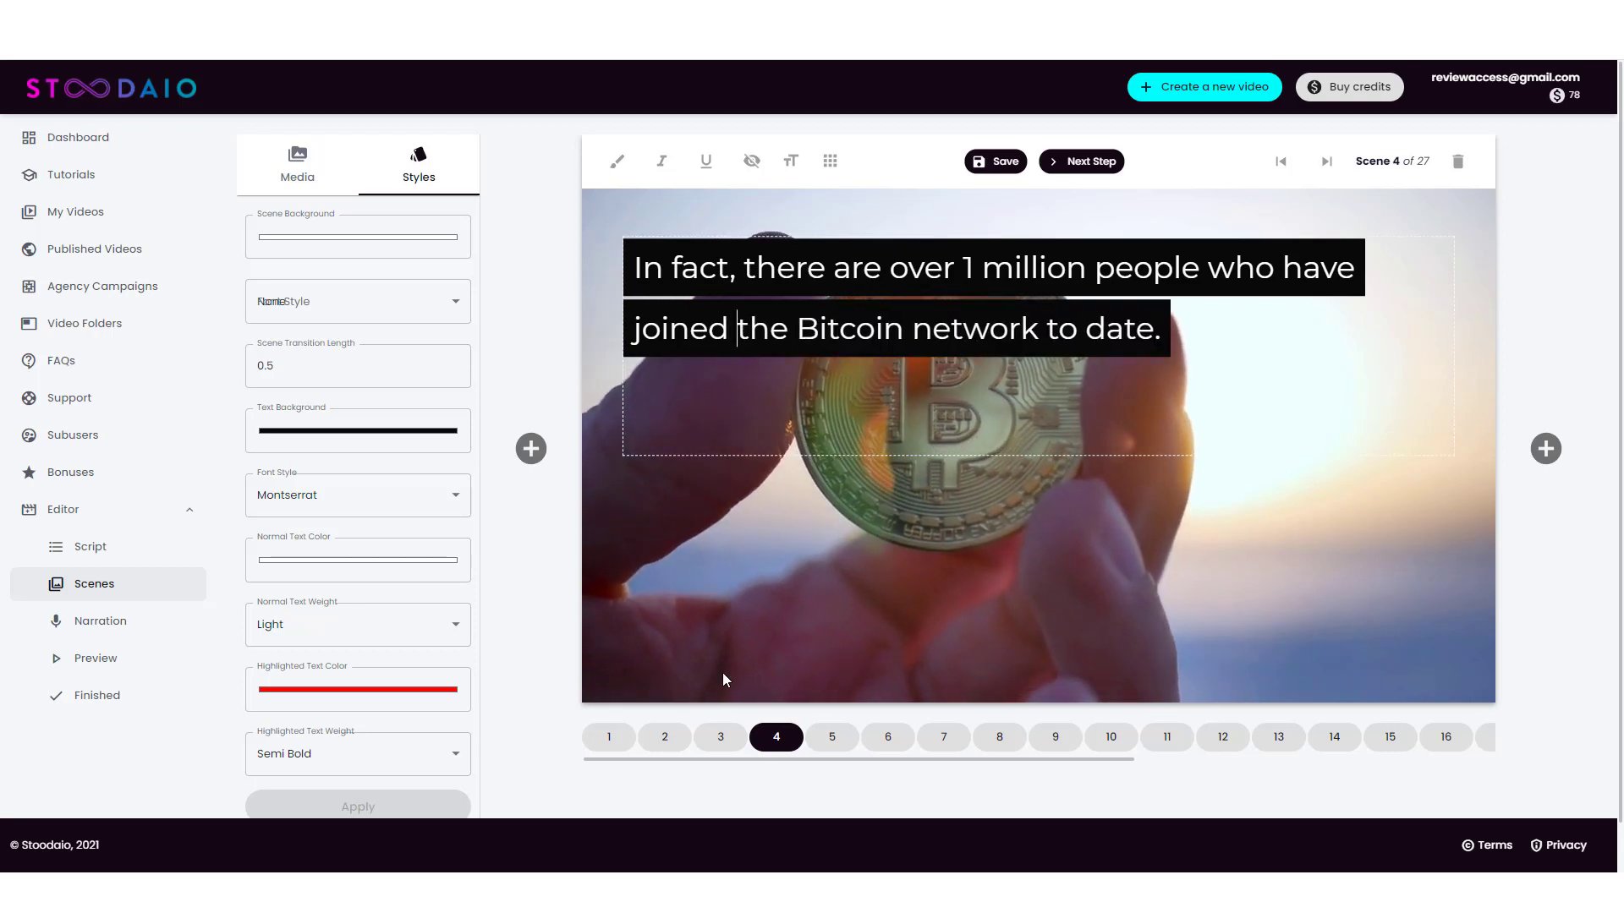
{"action": "left_click", "coordinate": [720, 737]}
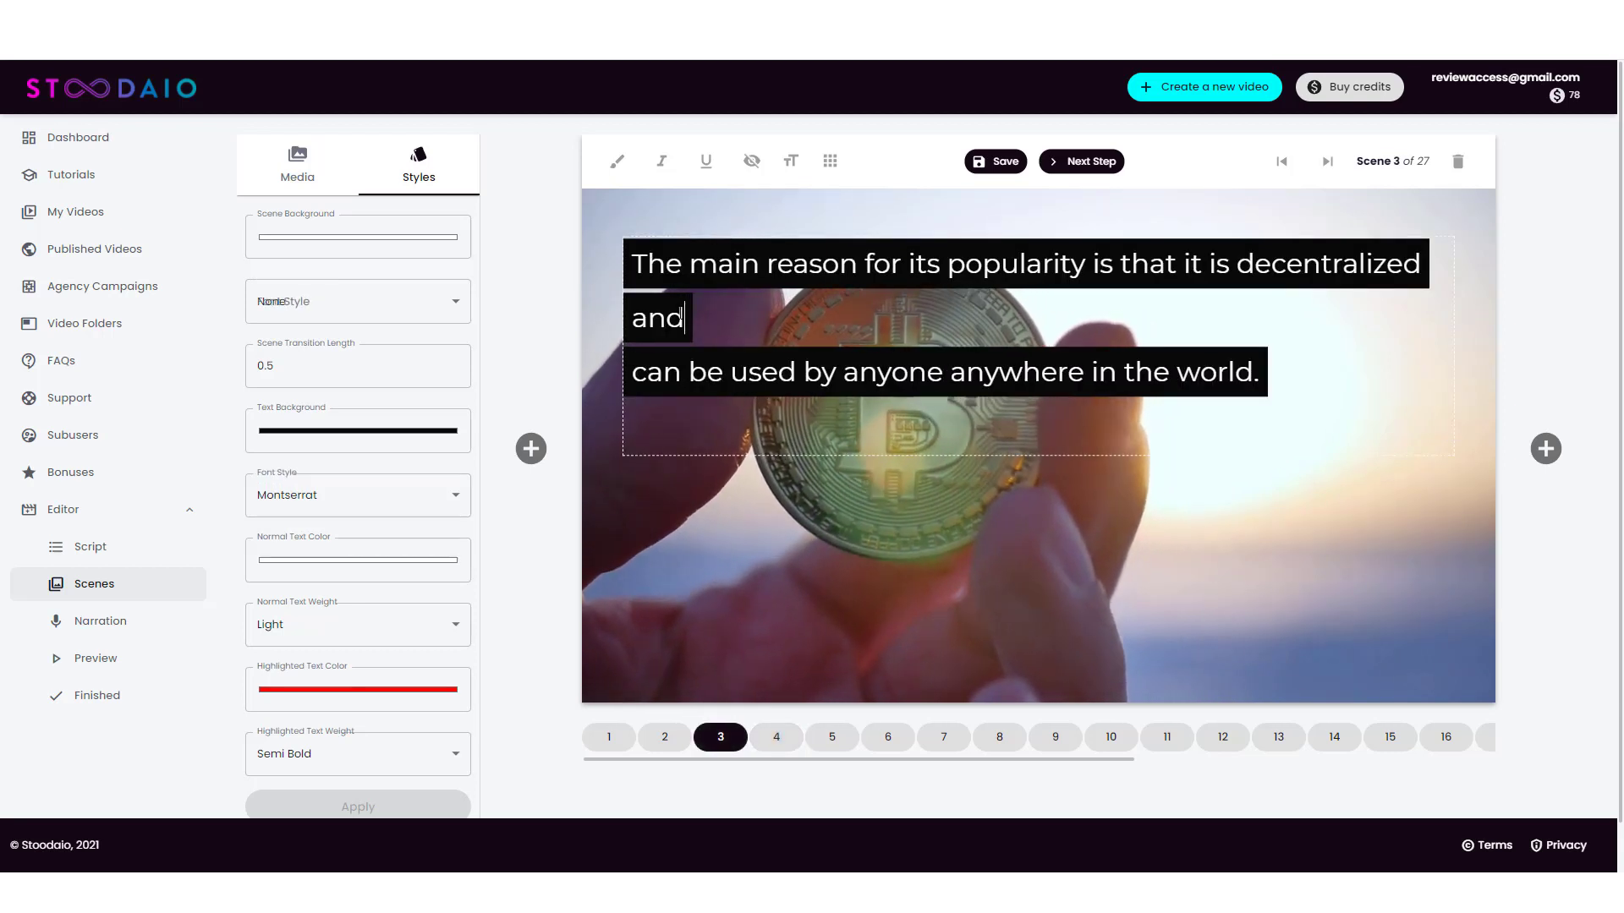
{"action": "key", "text": "Delete"}
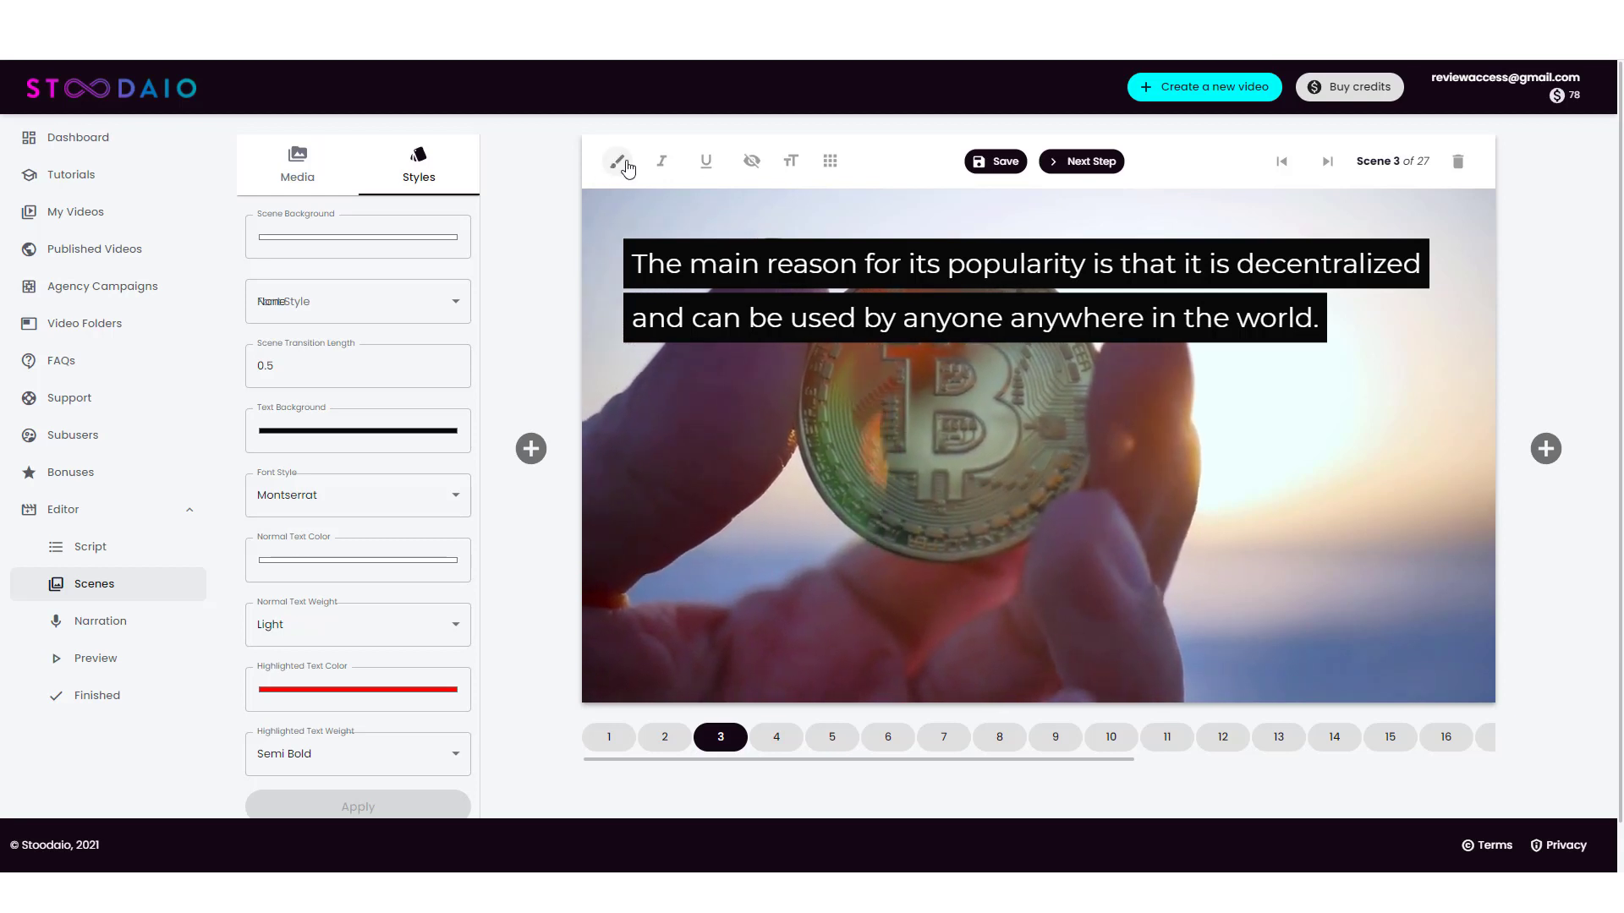
Choose yellow as the highlighted text color in scene 3's style settings
{"action": "scroll", "coordinate": [399, 491], "scroll_direction": "down", "scroll_amount": 1}
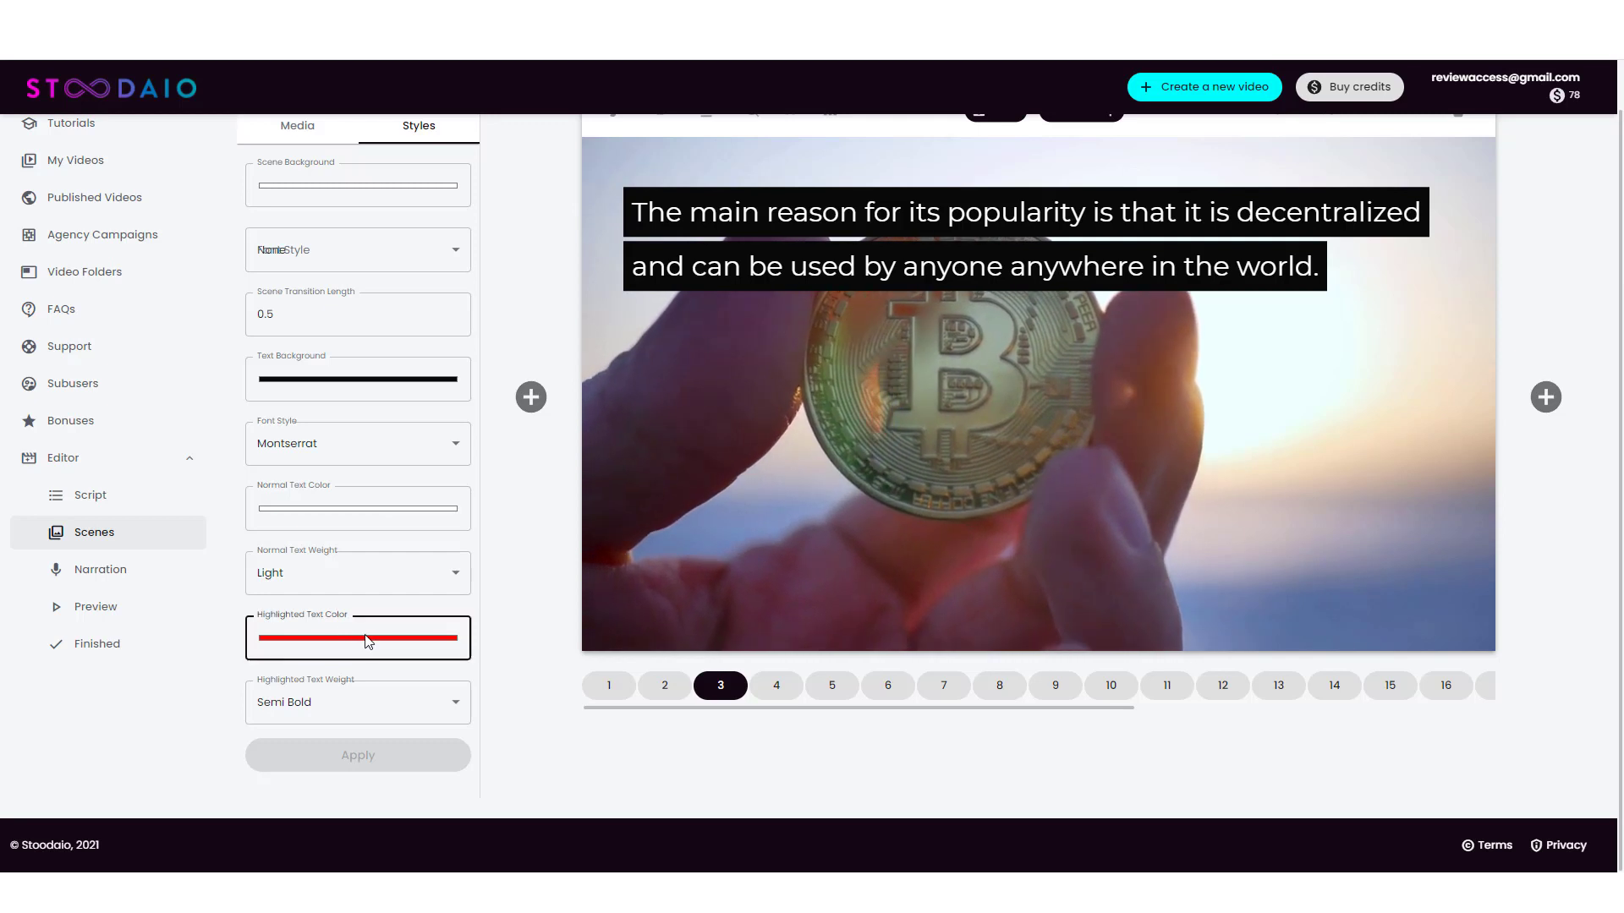
{"action": "left_click", "coordinate": [368, 640]}
{"action": "left_click", "coordinate": [412, 538]}
{"action": "left_click", "coordinate": [410, 449]}
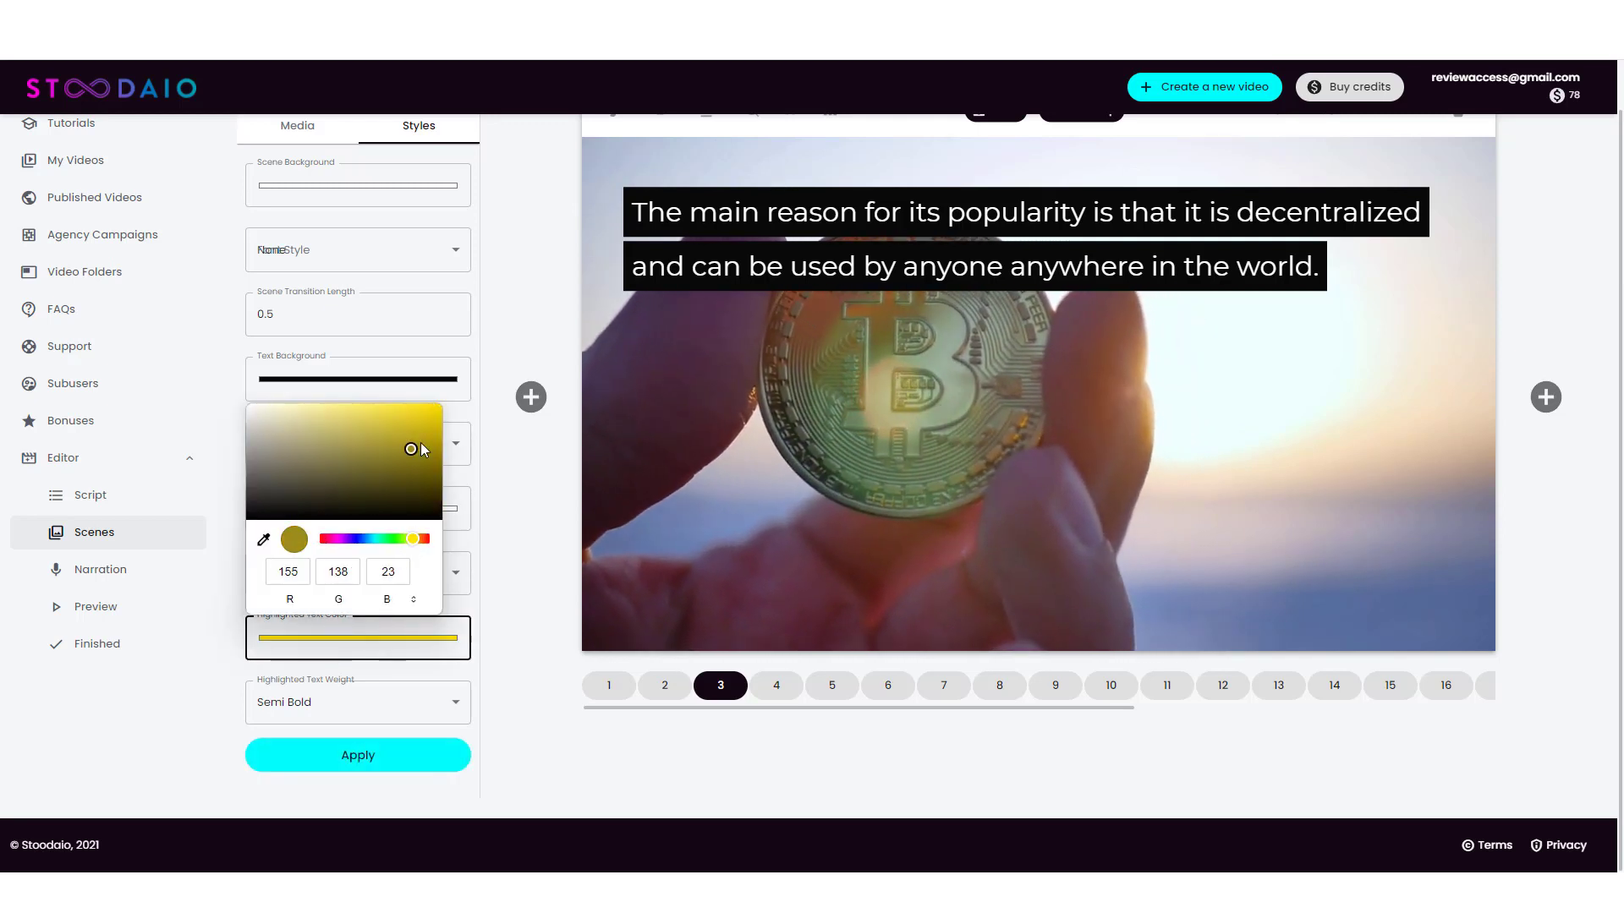
{"action": "left_click", "coordinate": [504, 327]}
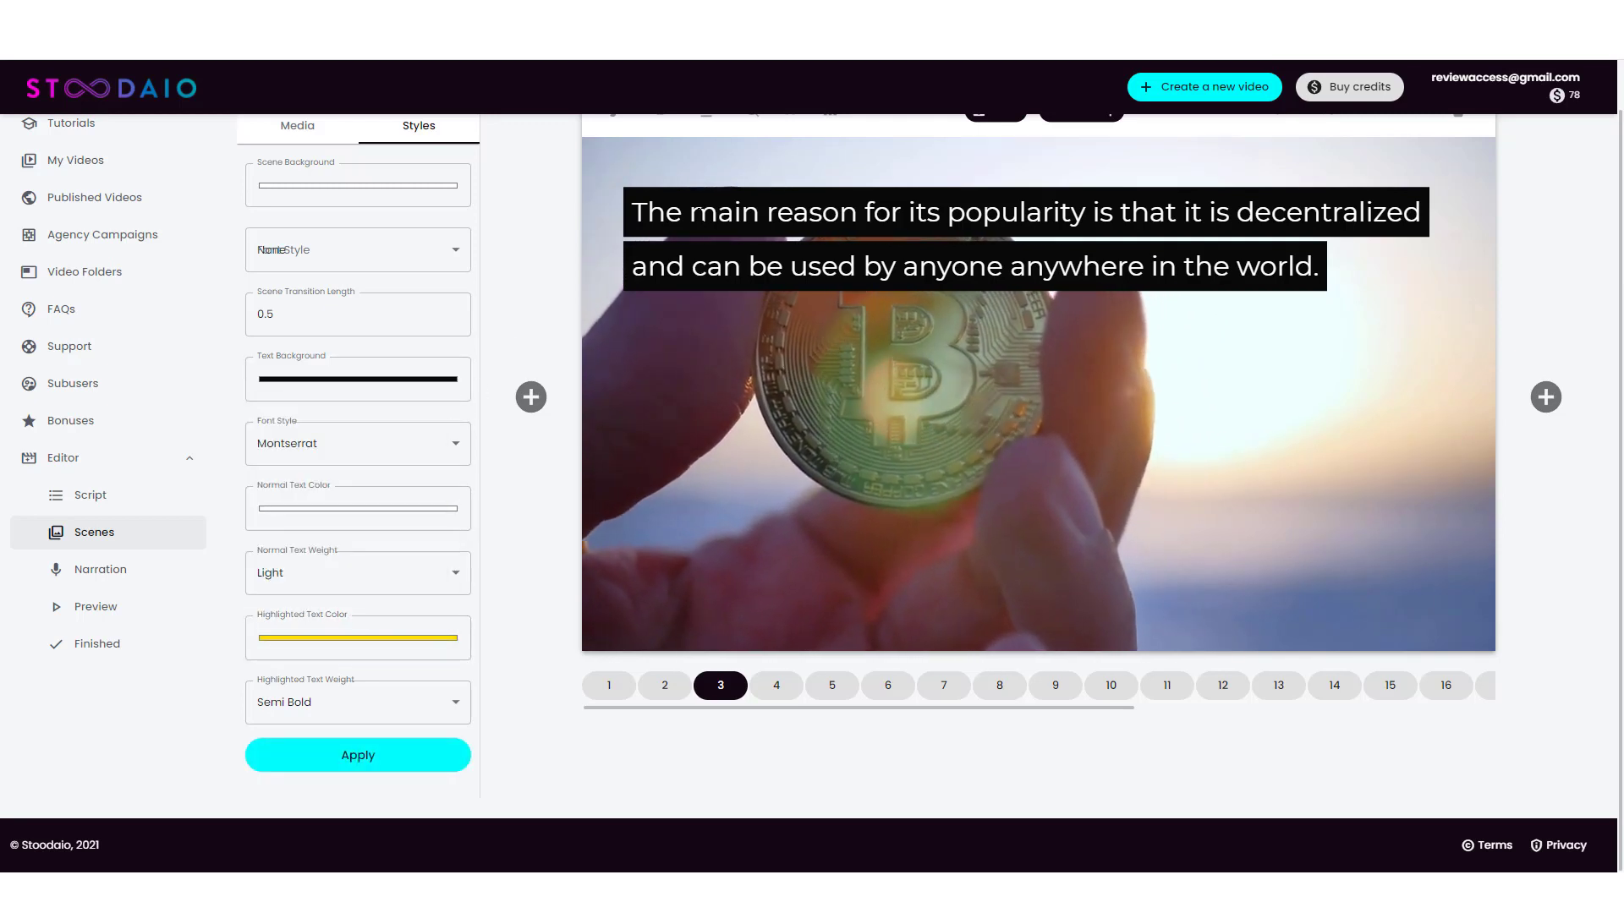
Highlight "main reason" in scene 3's caption and apply the scene's style settings
{"action": "left_click_drag", "start_coordinate": [690, 212], "coordinate": [856, 212]}
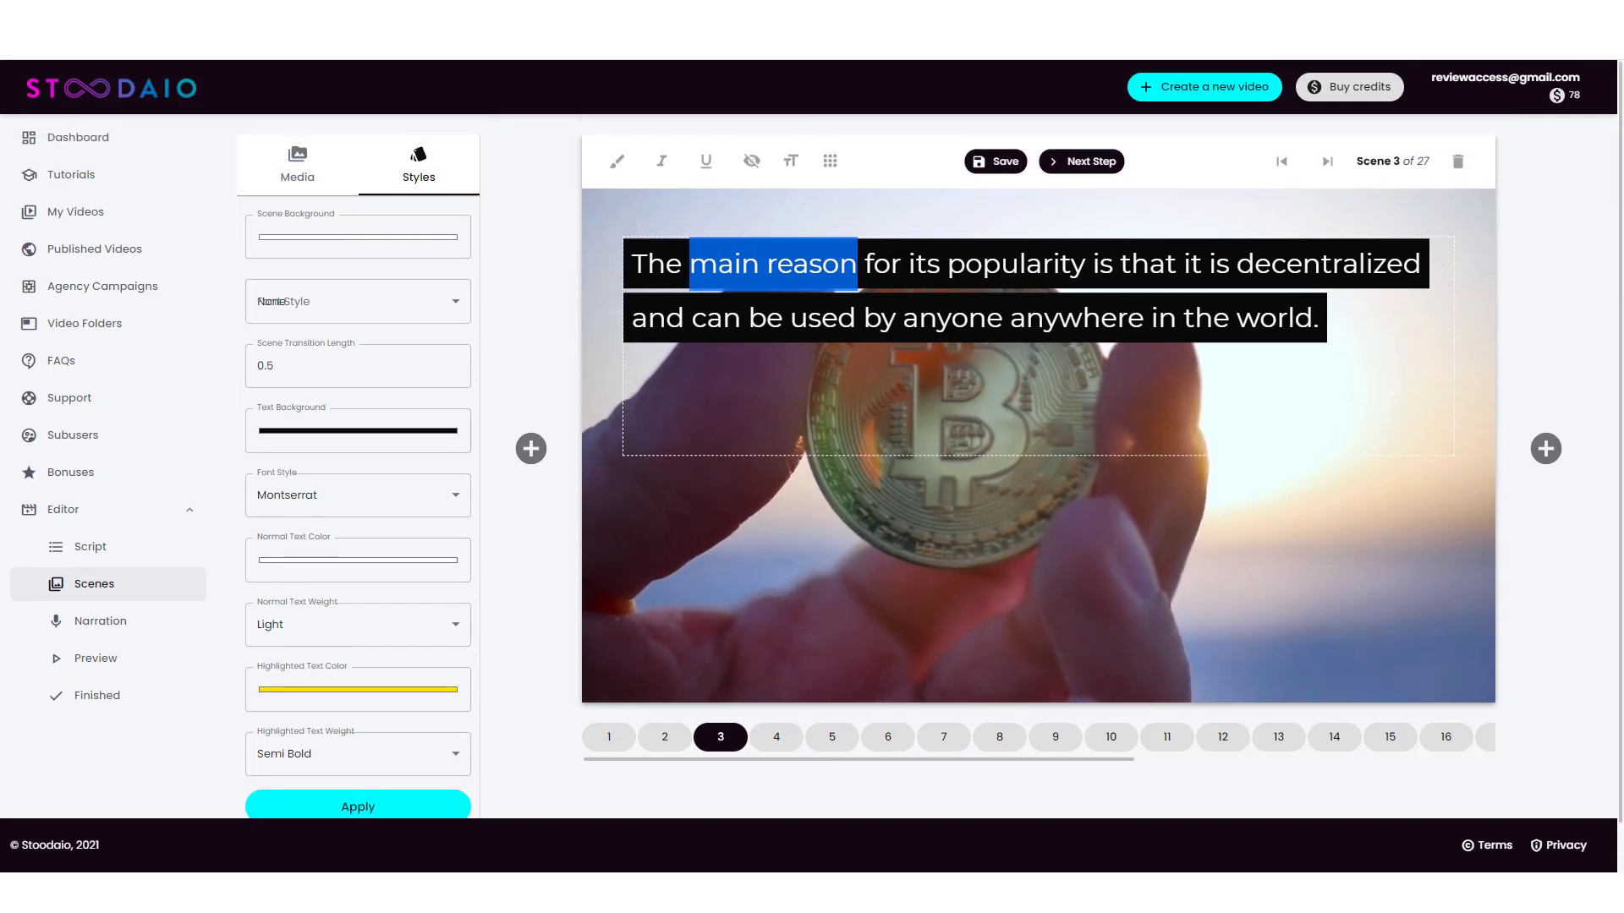
{"action": "left_click", "coordinate": [616, 161]}
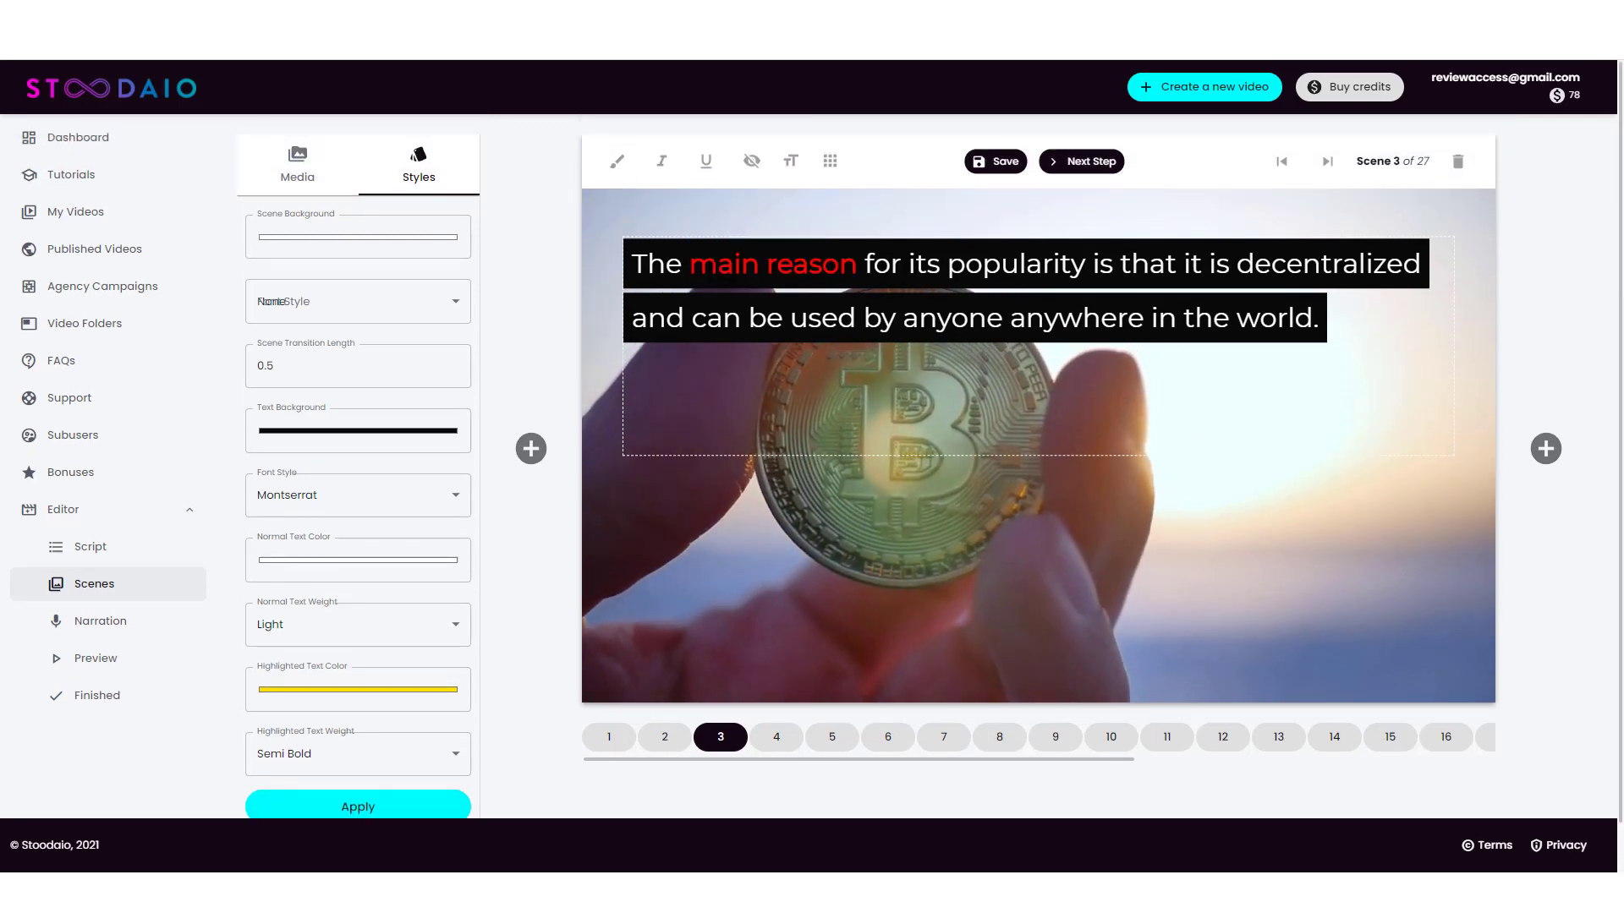
{"action": "left_click", "coordinate": [417, 805]}
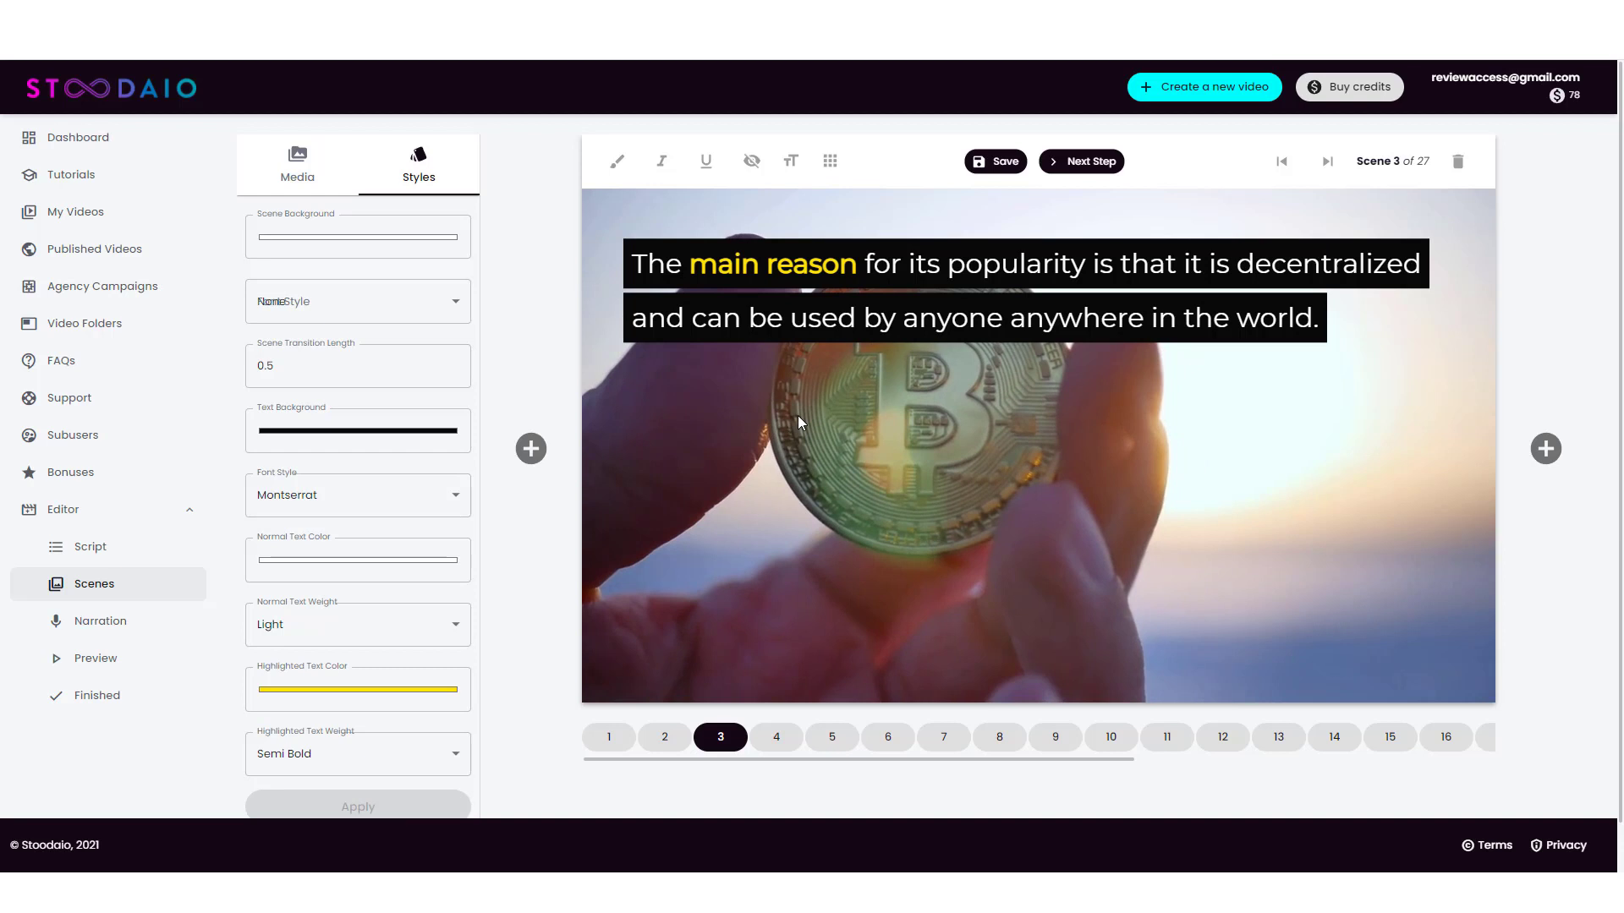
Try the Bottom Right position for scene 3's caption, ending with it at Bottom Center
{"action": "left_click", "coordinate": [833, 165]}
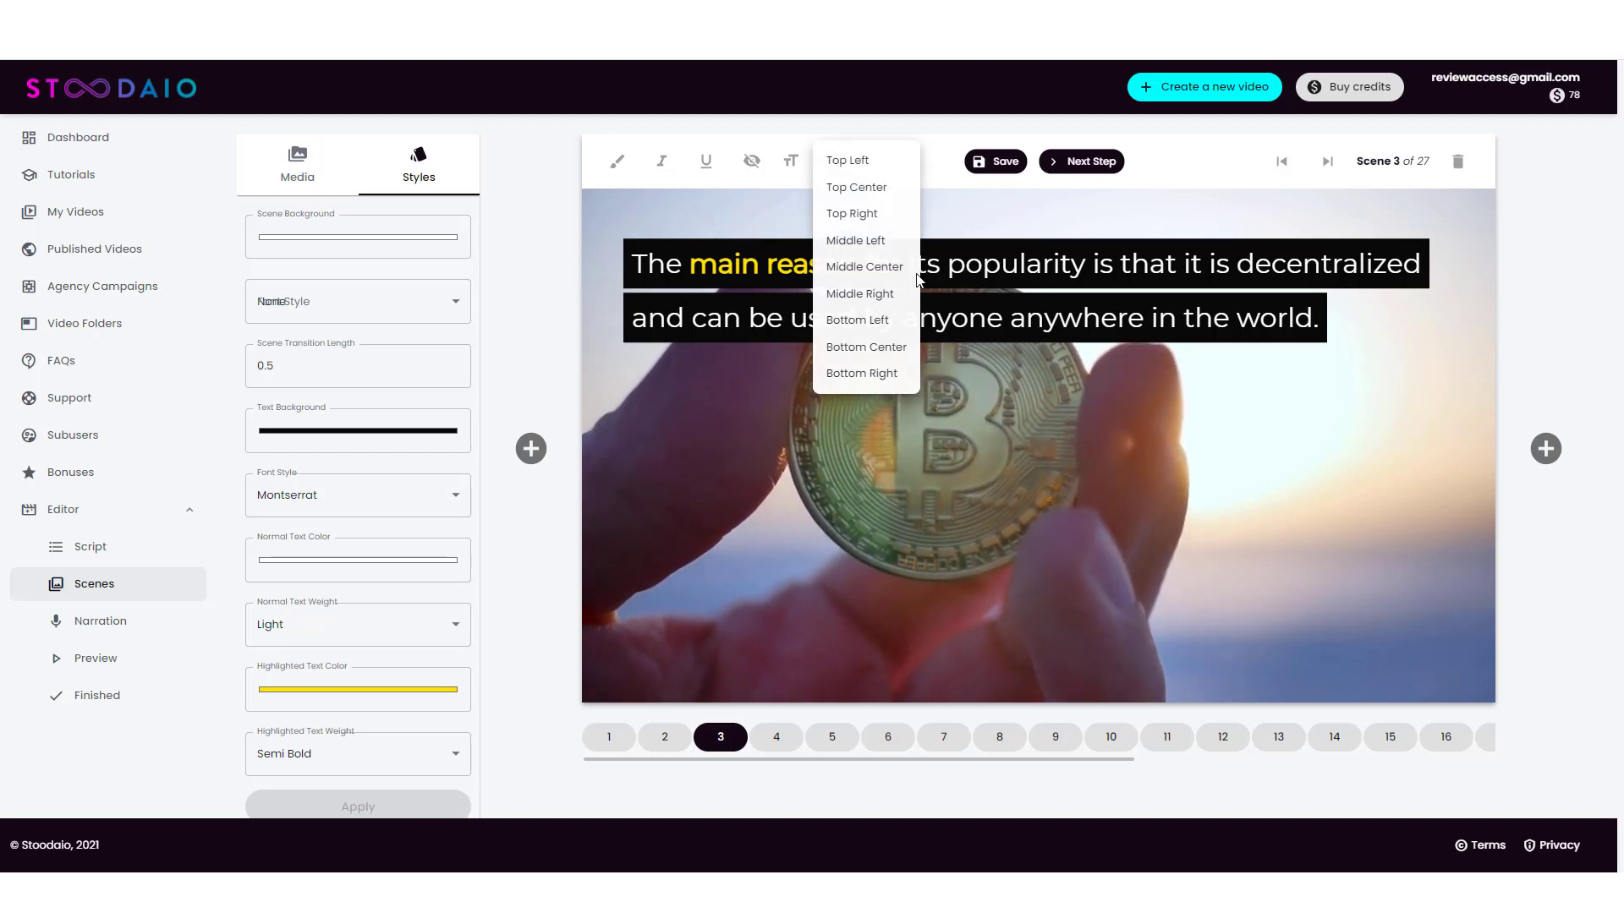
{"action": "left_click", "coordinate": [877, 377]}
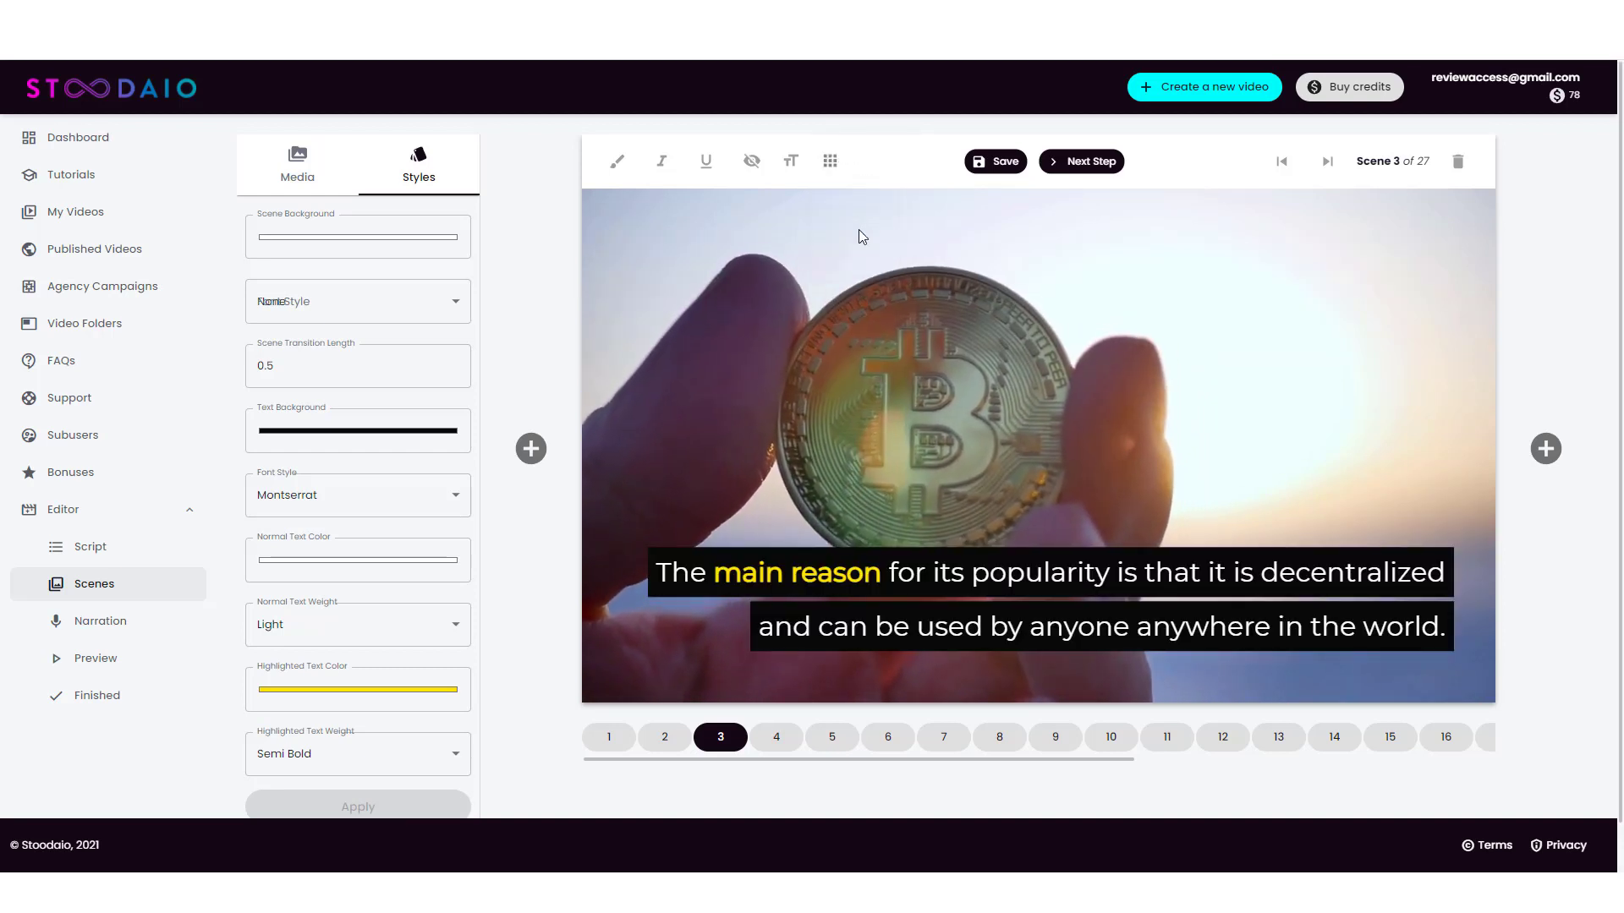
{"action": "left_click", "coordinate": [830, 162]}
{"action": "left_click", "coordinate": [864, 349]}
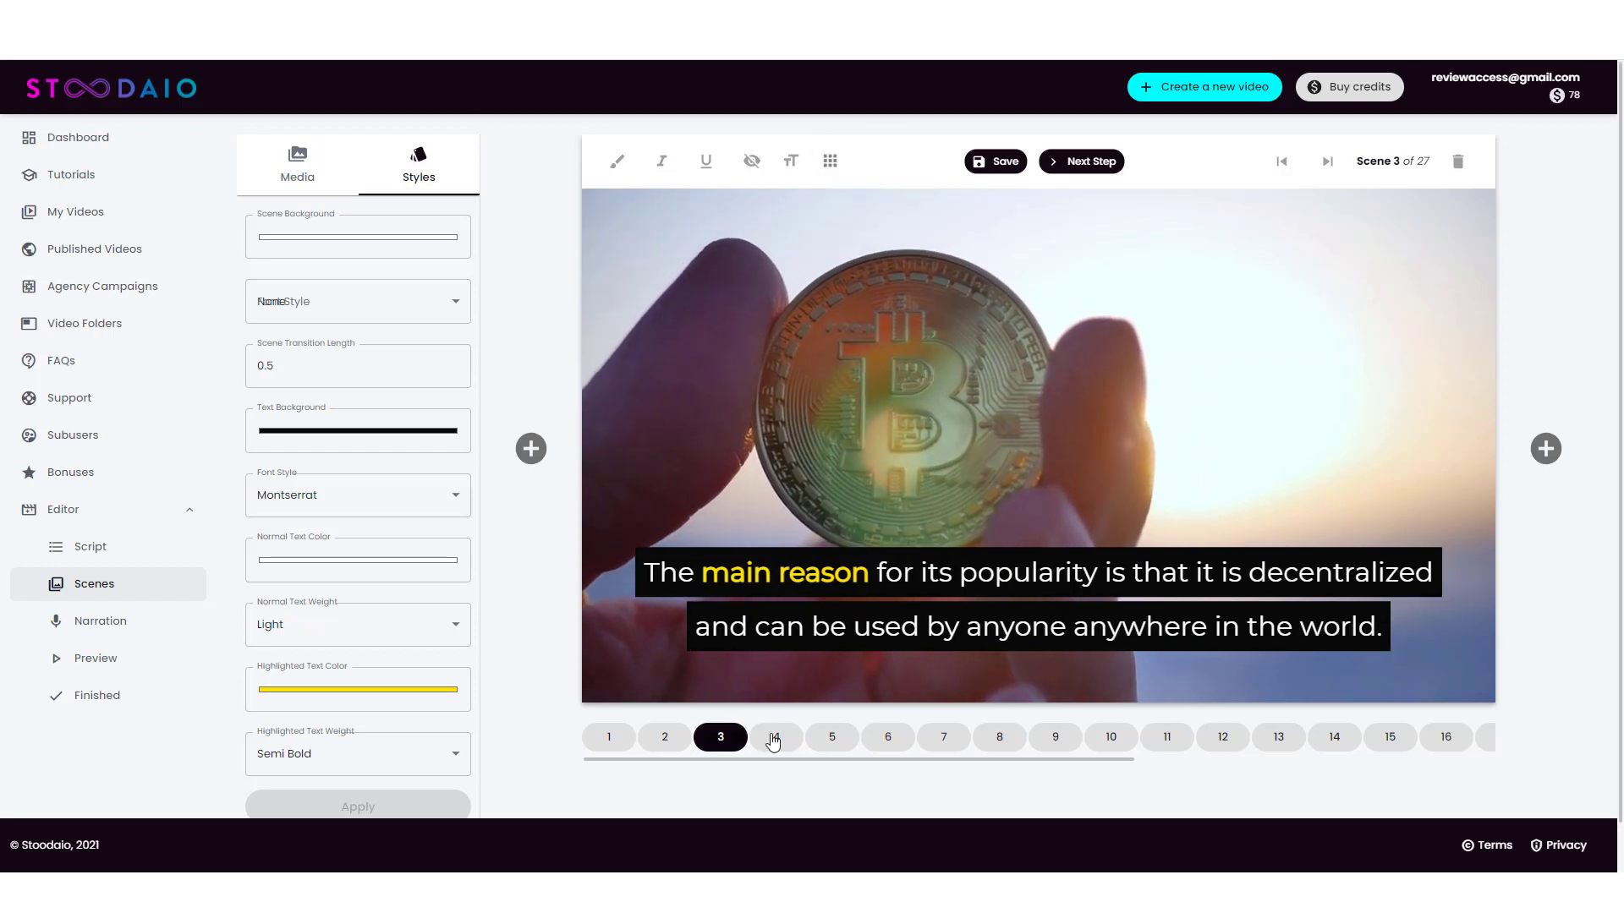
Search the clip library for cryptocurrency in scene 7 and remove the scene's current background clip
{"action": "left_click", "coordinate": [665, 737]}
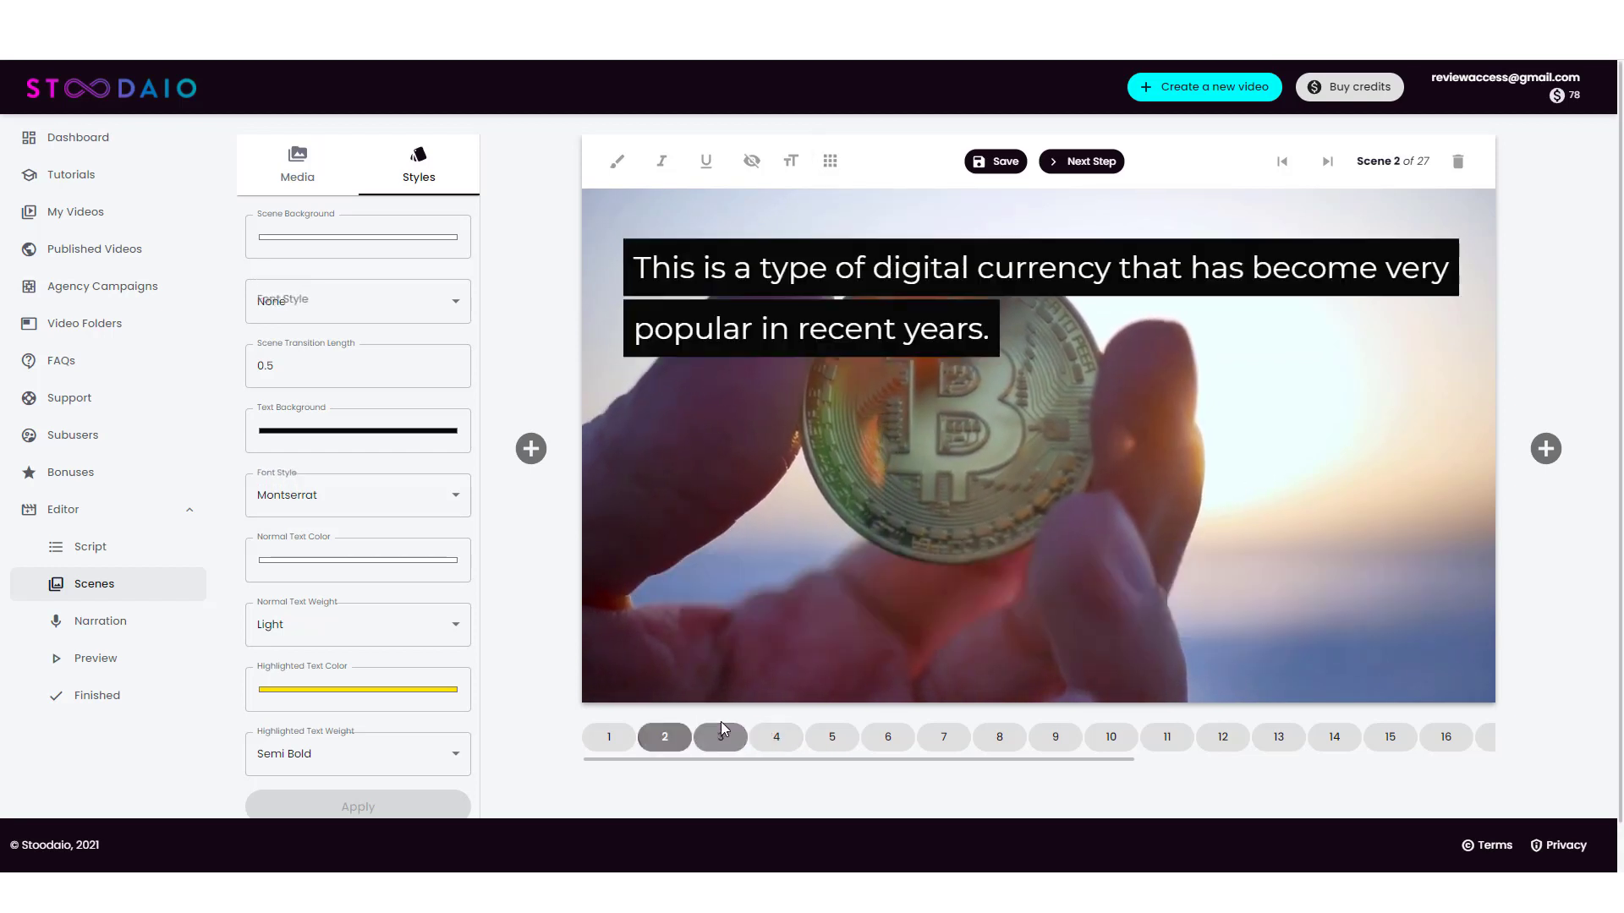
{"action": "left_click", "coordinate": [883, 742]}
{"action": "left_click", "coordinate": [954, 742]}
{"action": "left_click", "coordinate": [1002, 738]}
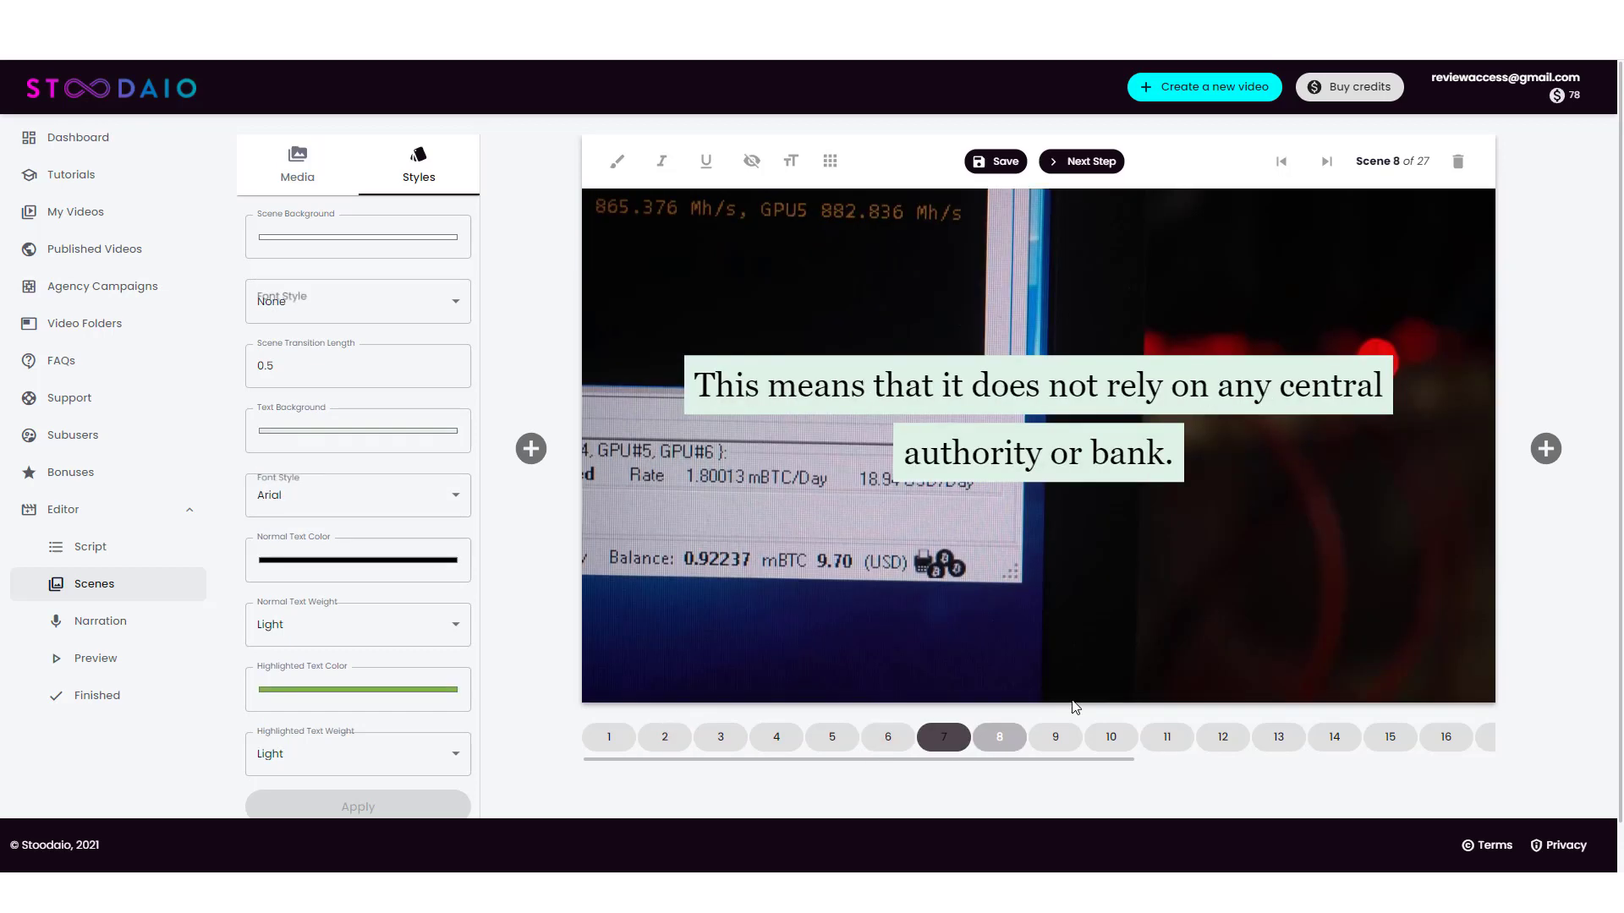
{"action": "left_click", "coordinate": [1055, 739]}
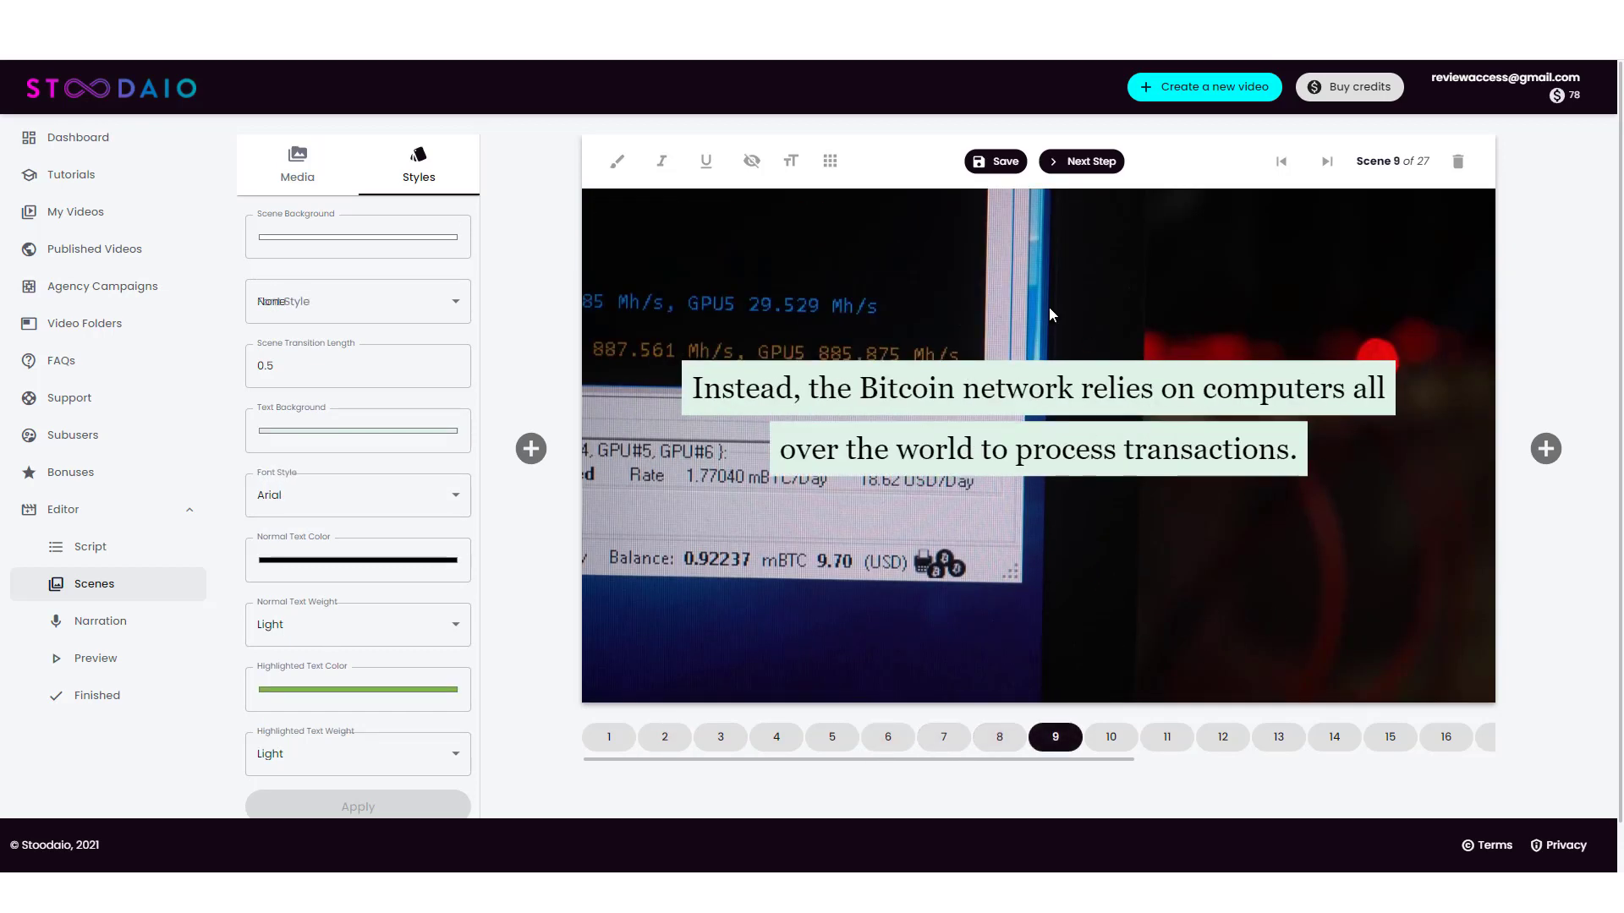
{"action": "left_click", "coordinate": [944, 740]}
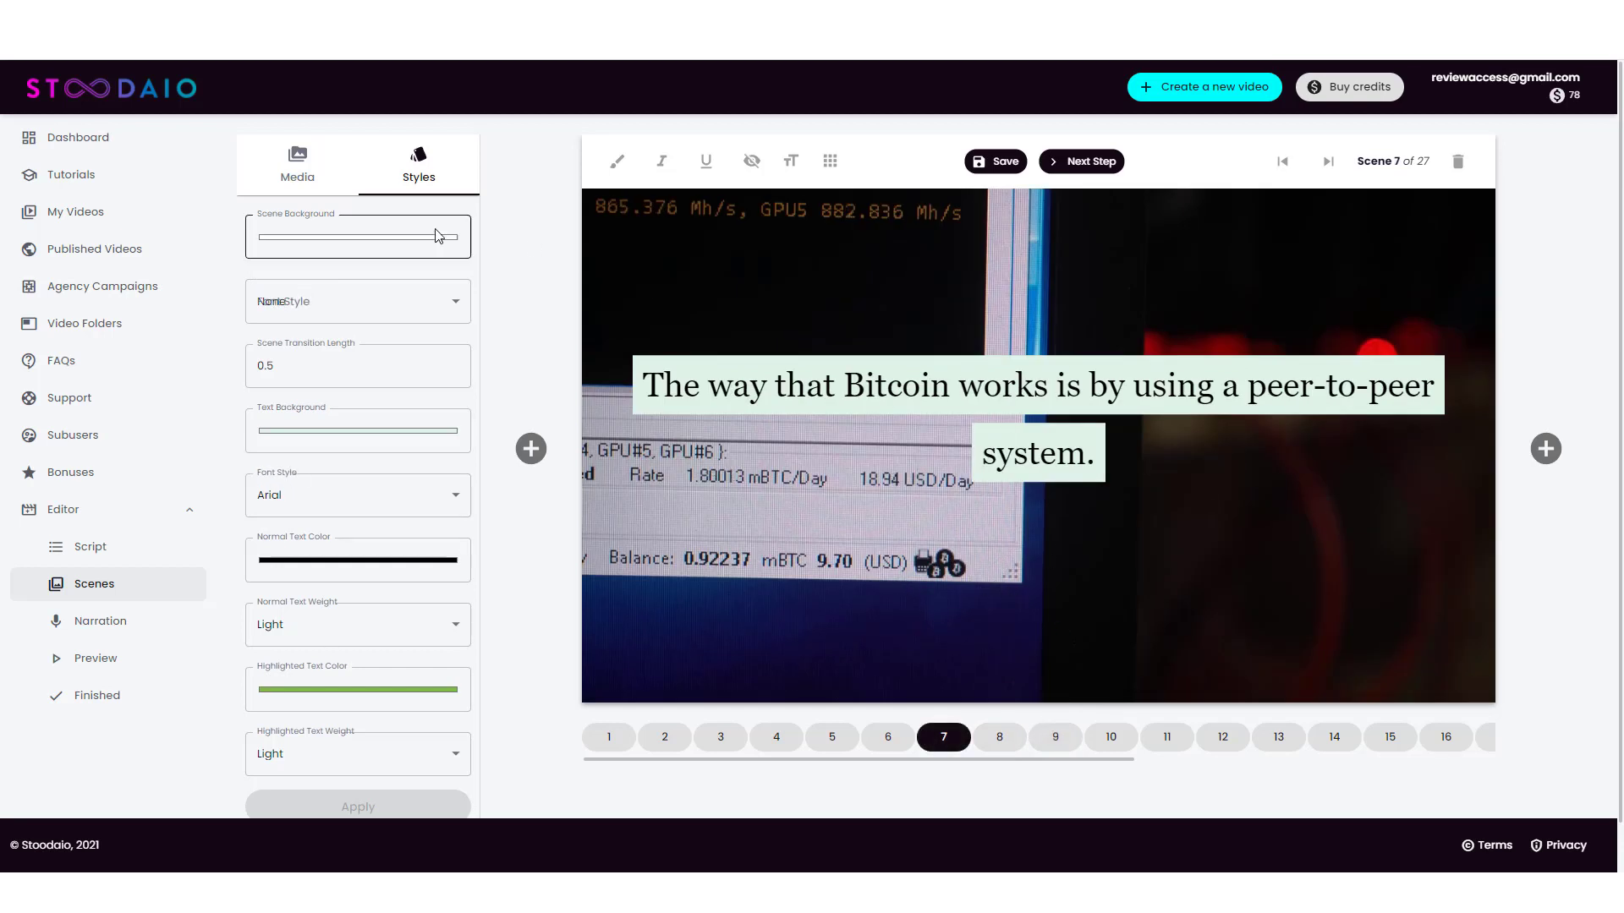
{"action": "left_click", "coordinate": [302, 168]}
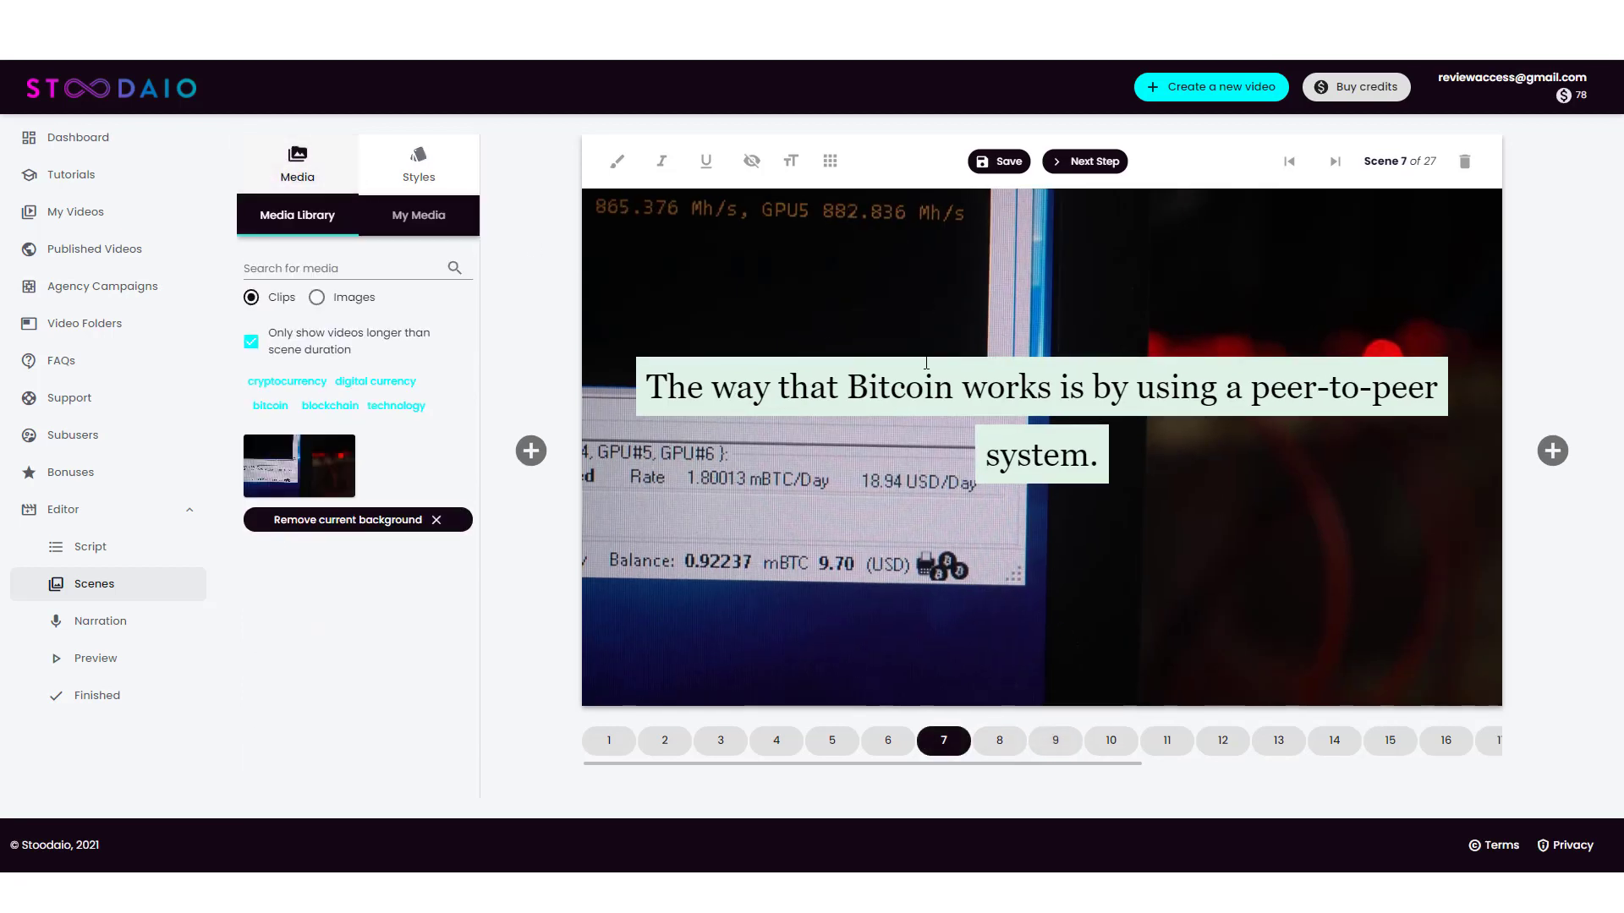
{"action": "left_click", "coordinate": [305, 389]}
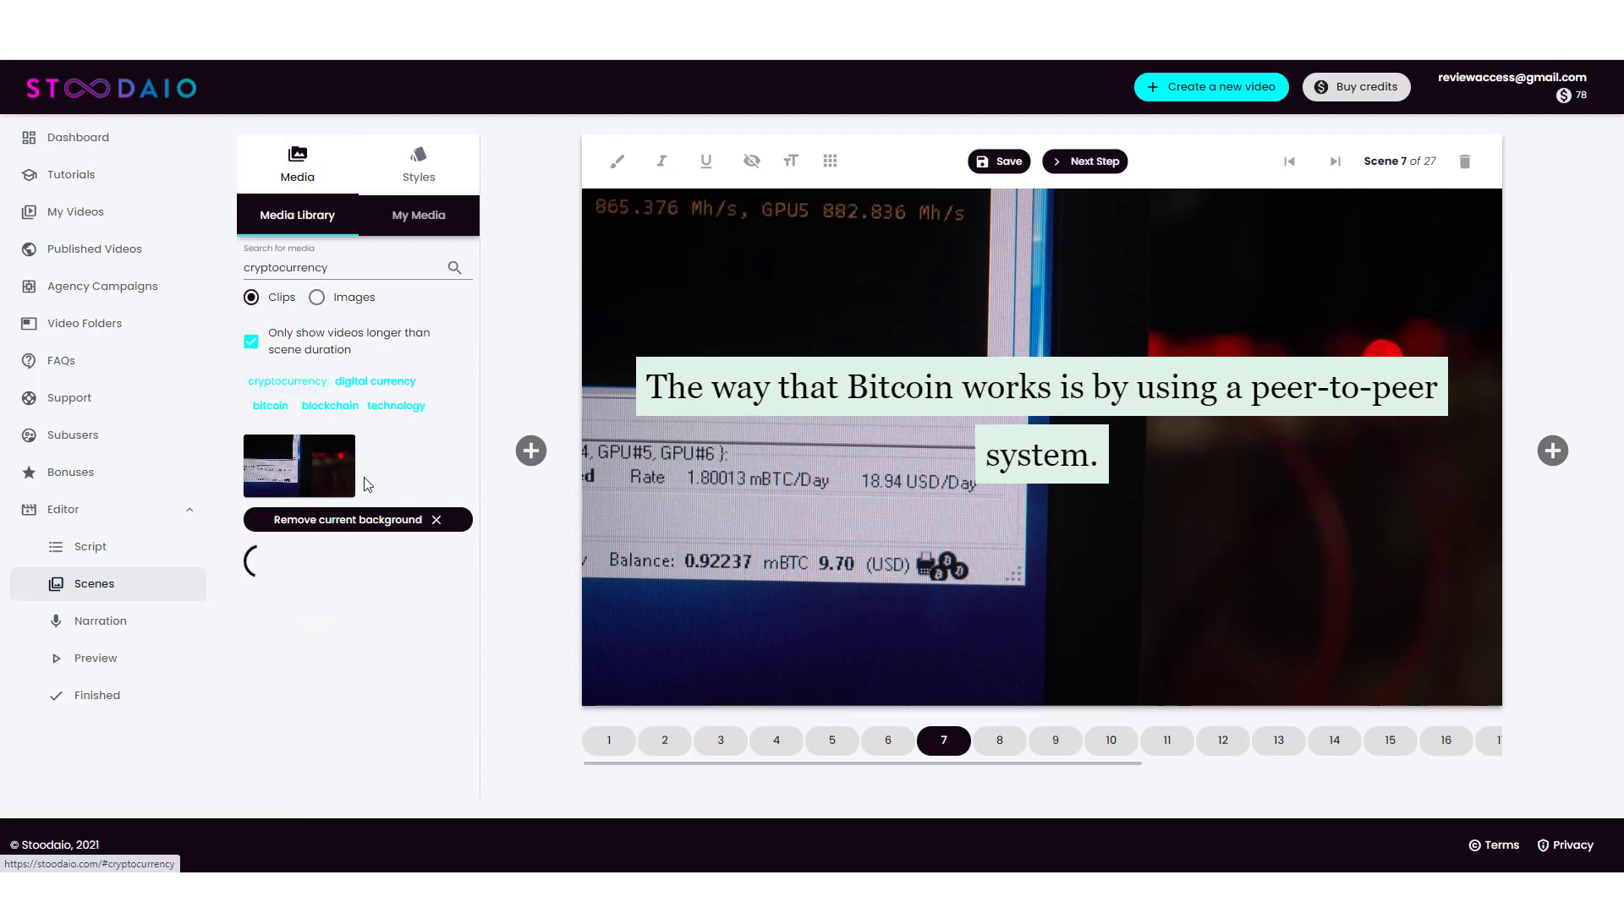
{"action": "left_click", "coordinate": [354, 519]}
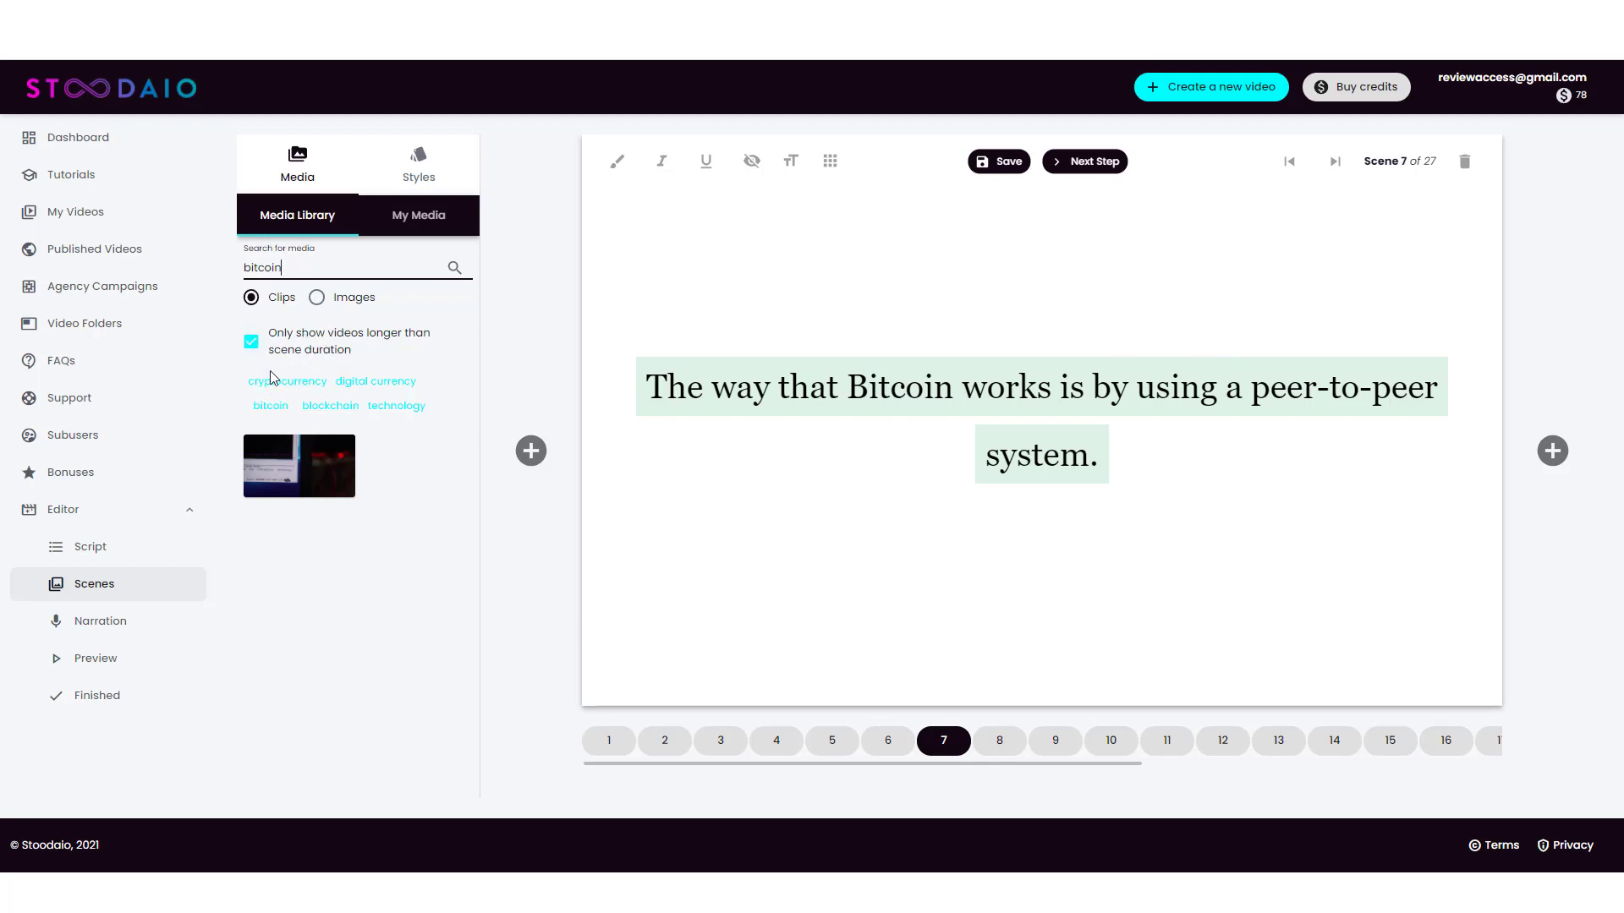
Search for bitcoin clips without the scene-duration filter and use the bitcoins-on-dollar-bills clip as the background for scene 7's slide only
{"action": "left_click", "coordinate": [252, 342]}
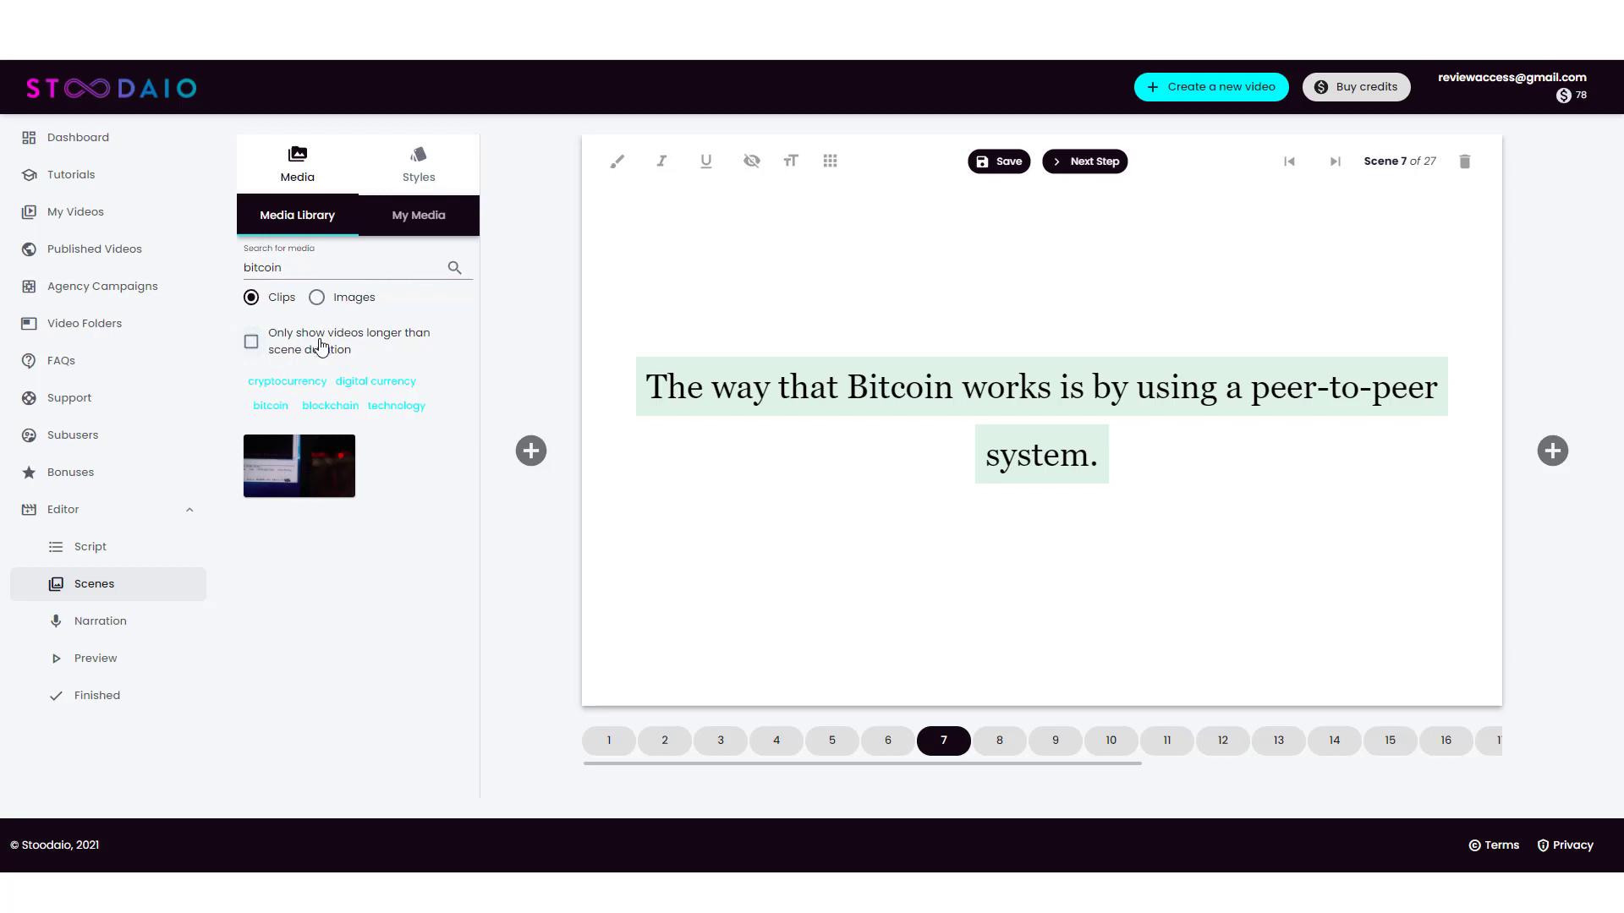
{"action": "left_click", "coordinate": [454, 267]}
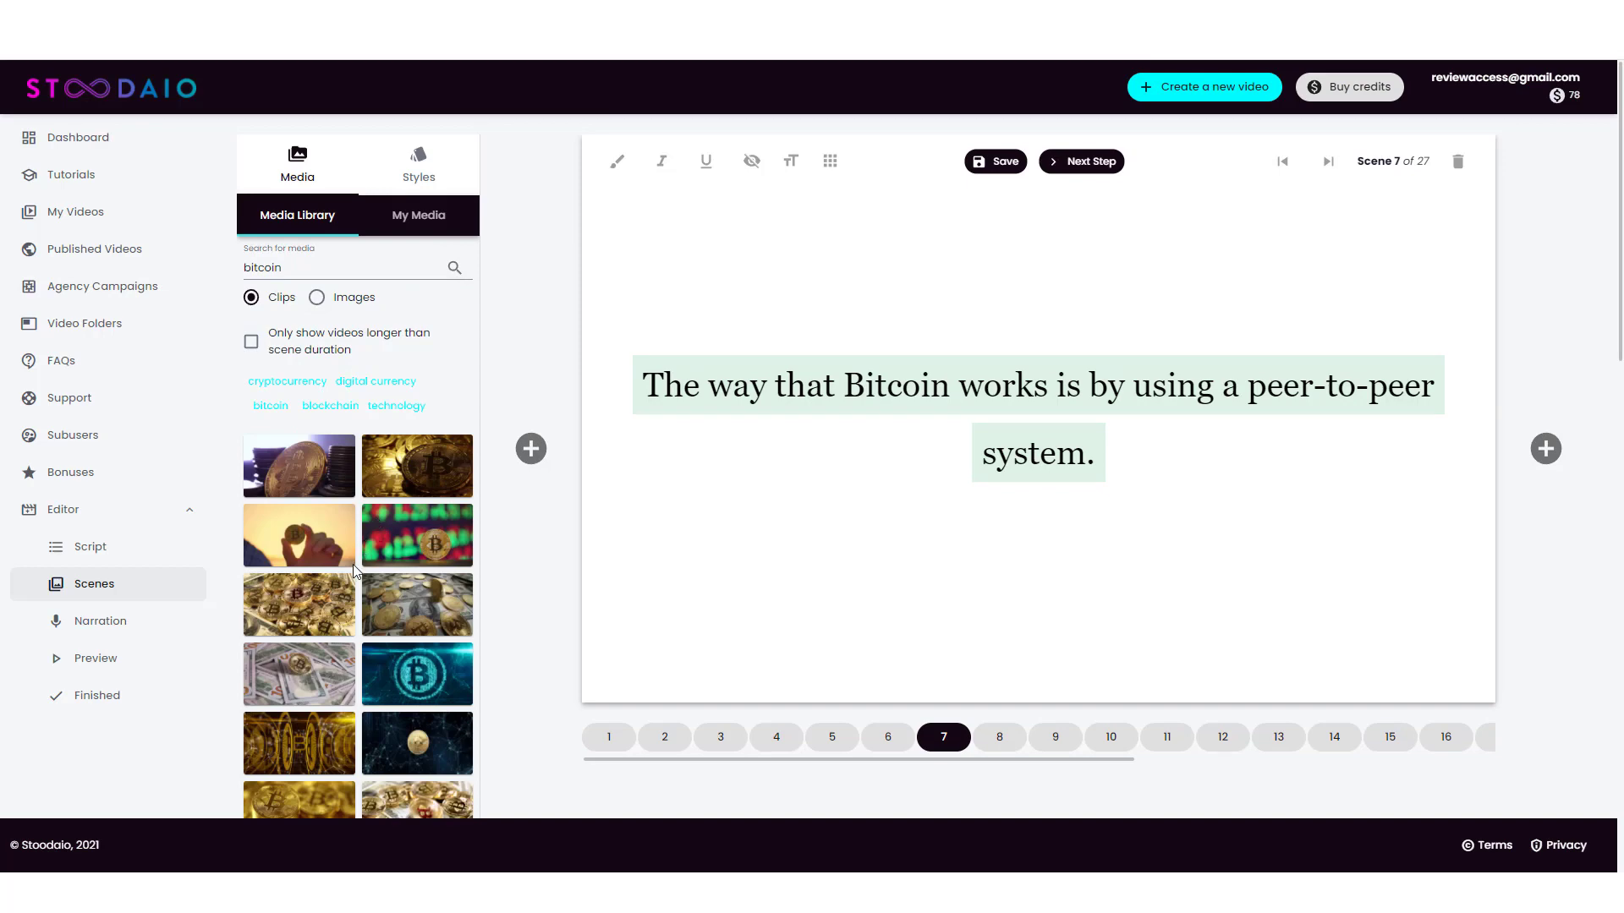
{"action": "scroll", "coordinate": [355, 677], "scroll_direction": "down", "scroll_amount": 1}
{"action": "scroll", "coordinate": [355, 677], "scroll_direction": "down", "scroll_amount": 2}
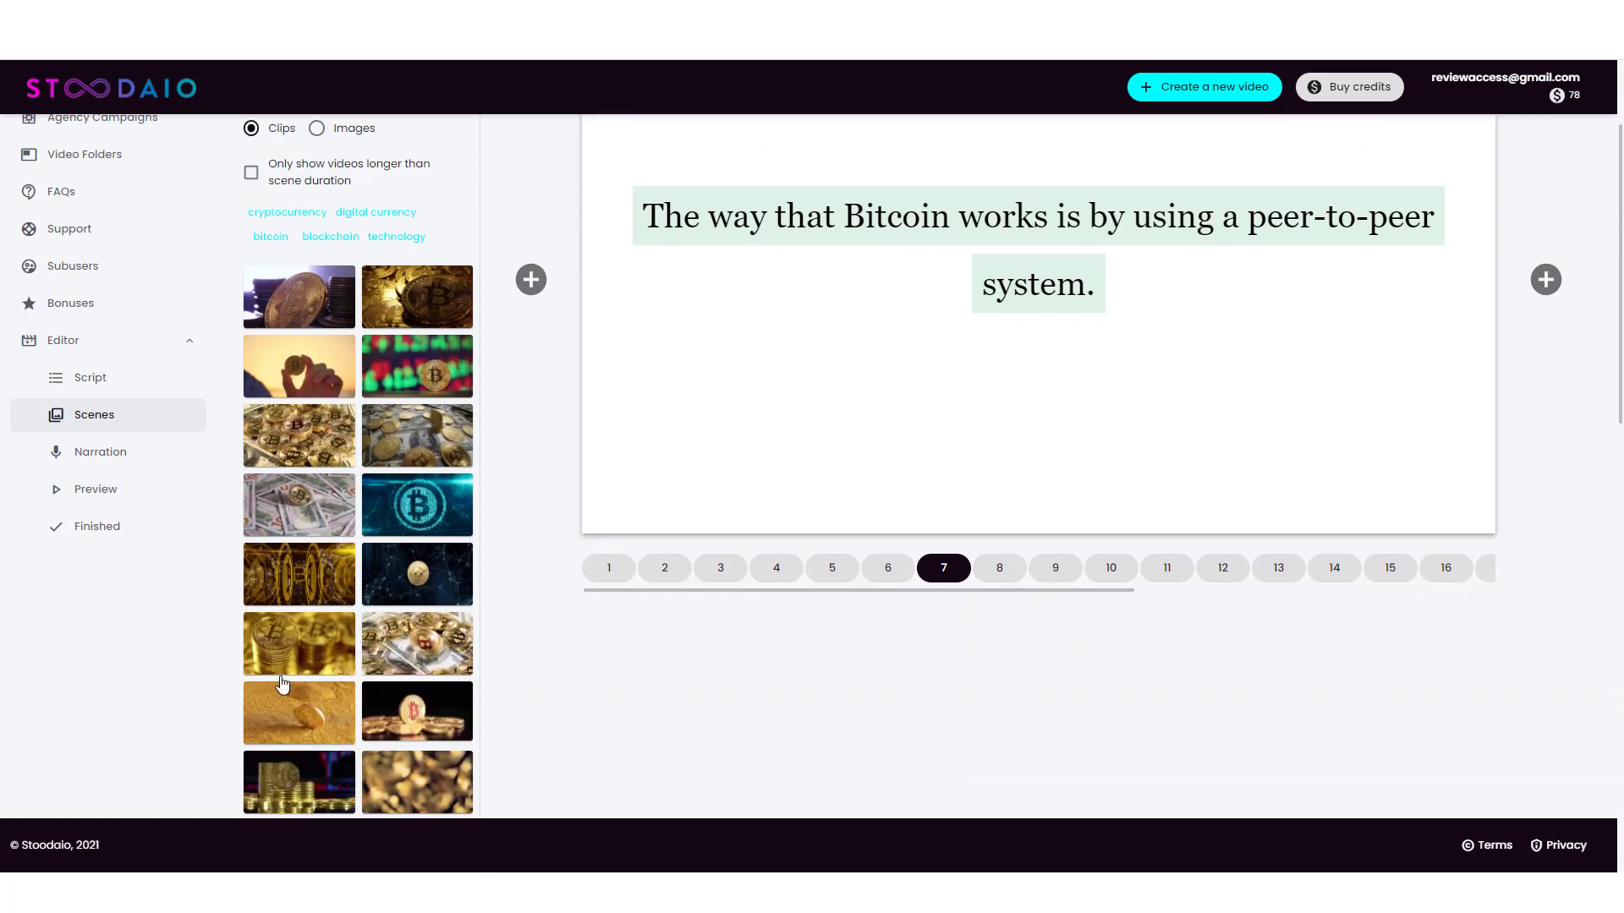
{"action": "scroll", "coordinate": [282, 686], "scroll_direction": "down", "scroll_amount": 3}
{"action": "left_click", "coordinate": [424, 402]}
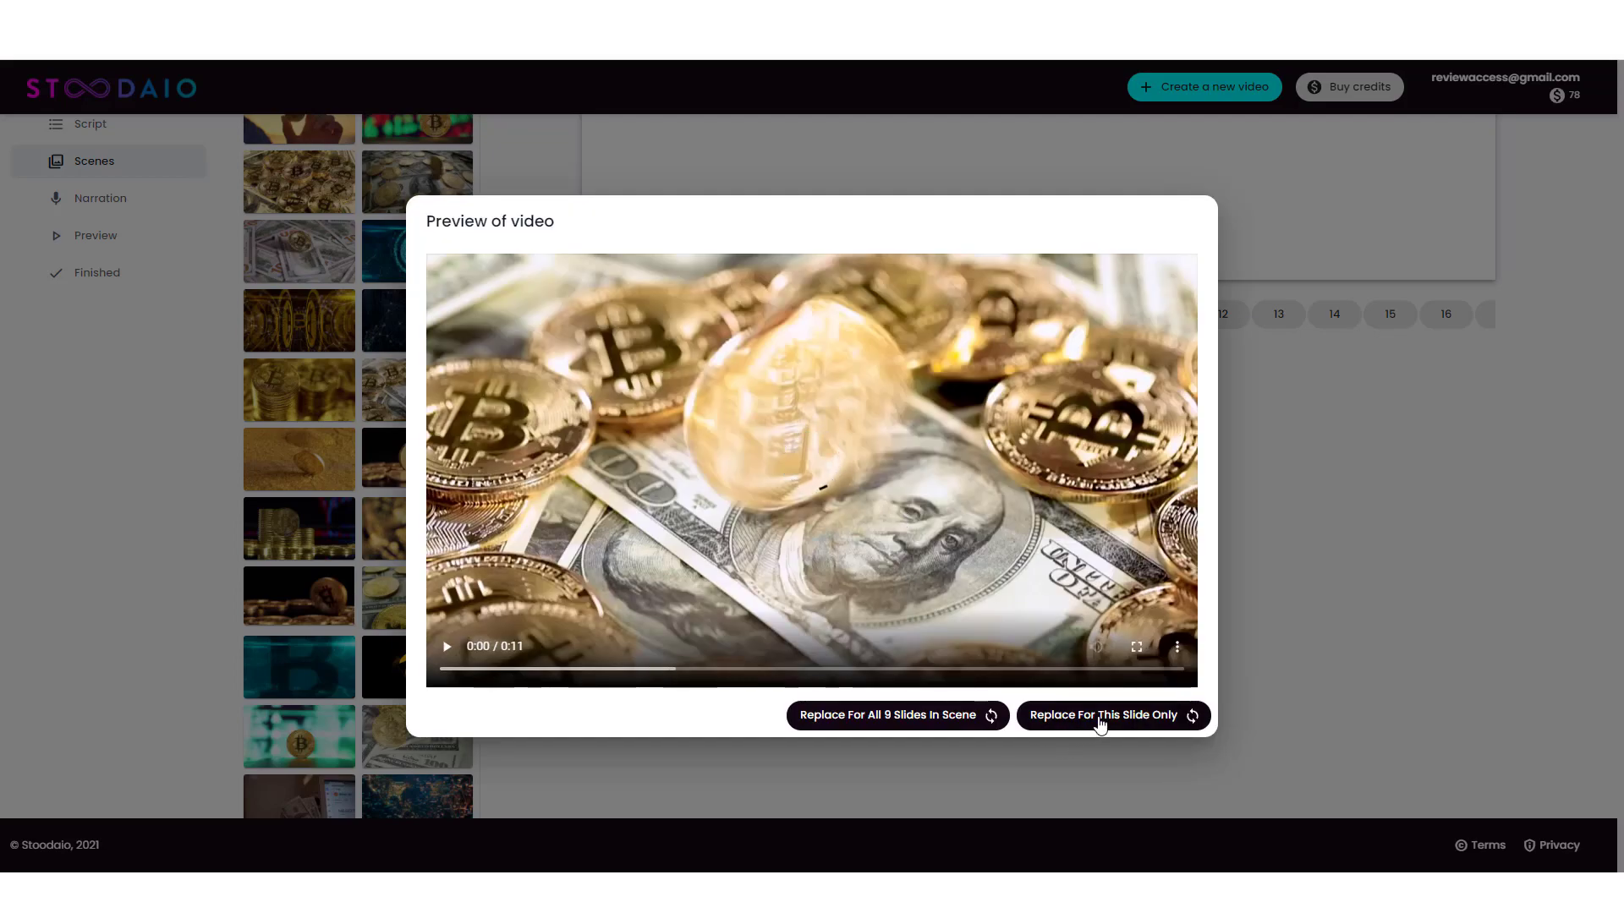
{"action": "left_click", "coordinate": [1046, 721]}
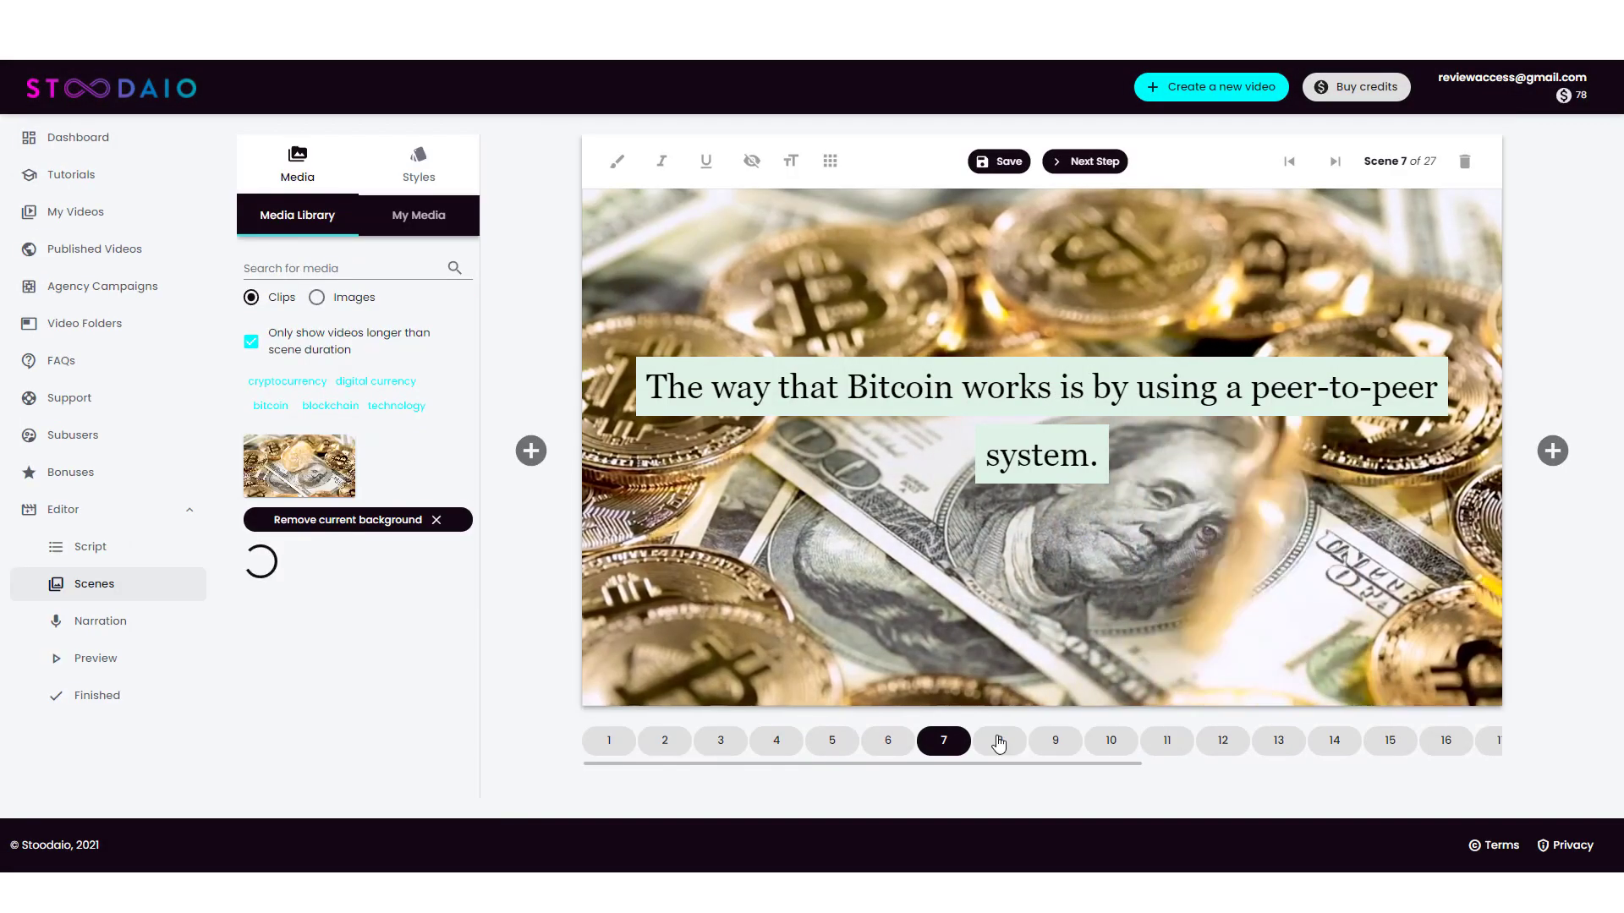
For scene 8, search cryptocurrency clips without the duration filter and apply the suited man with VR headset clip to all 6 slides in the scene
{"action": "left_click", "coordinate": [998, 742]}
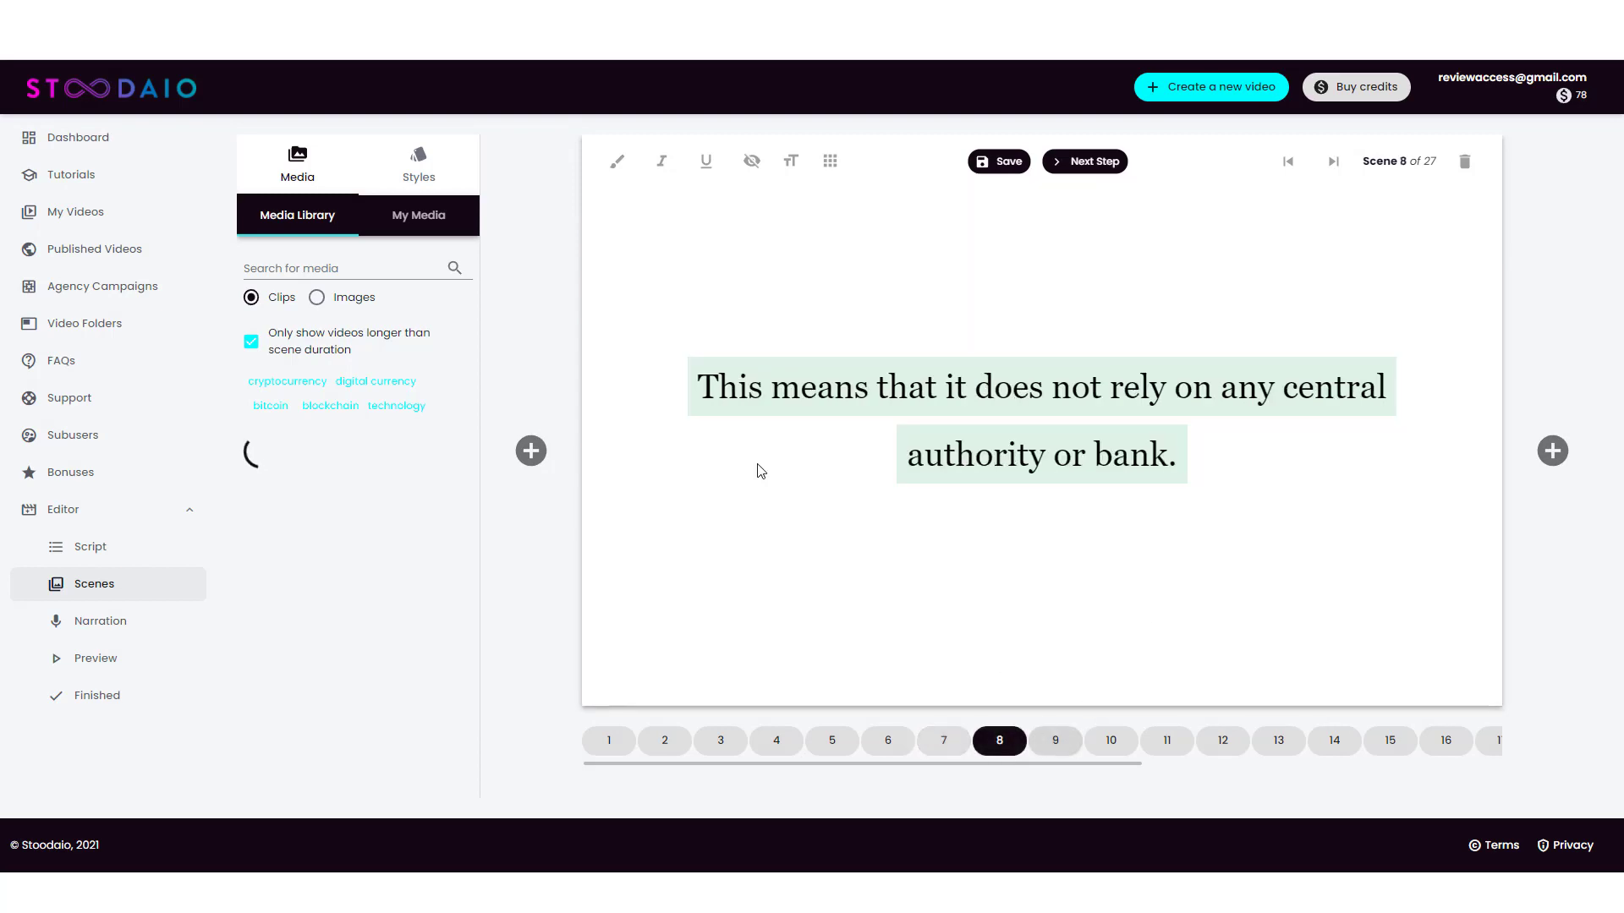
{"action": "left_click", "coordinate": [297, 381]}
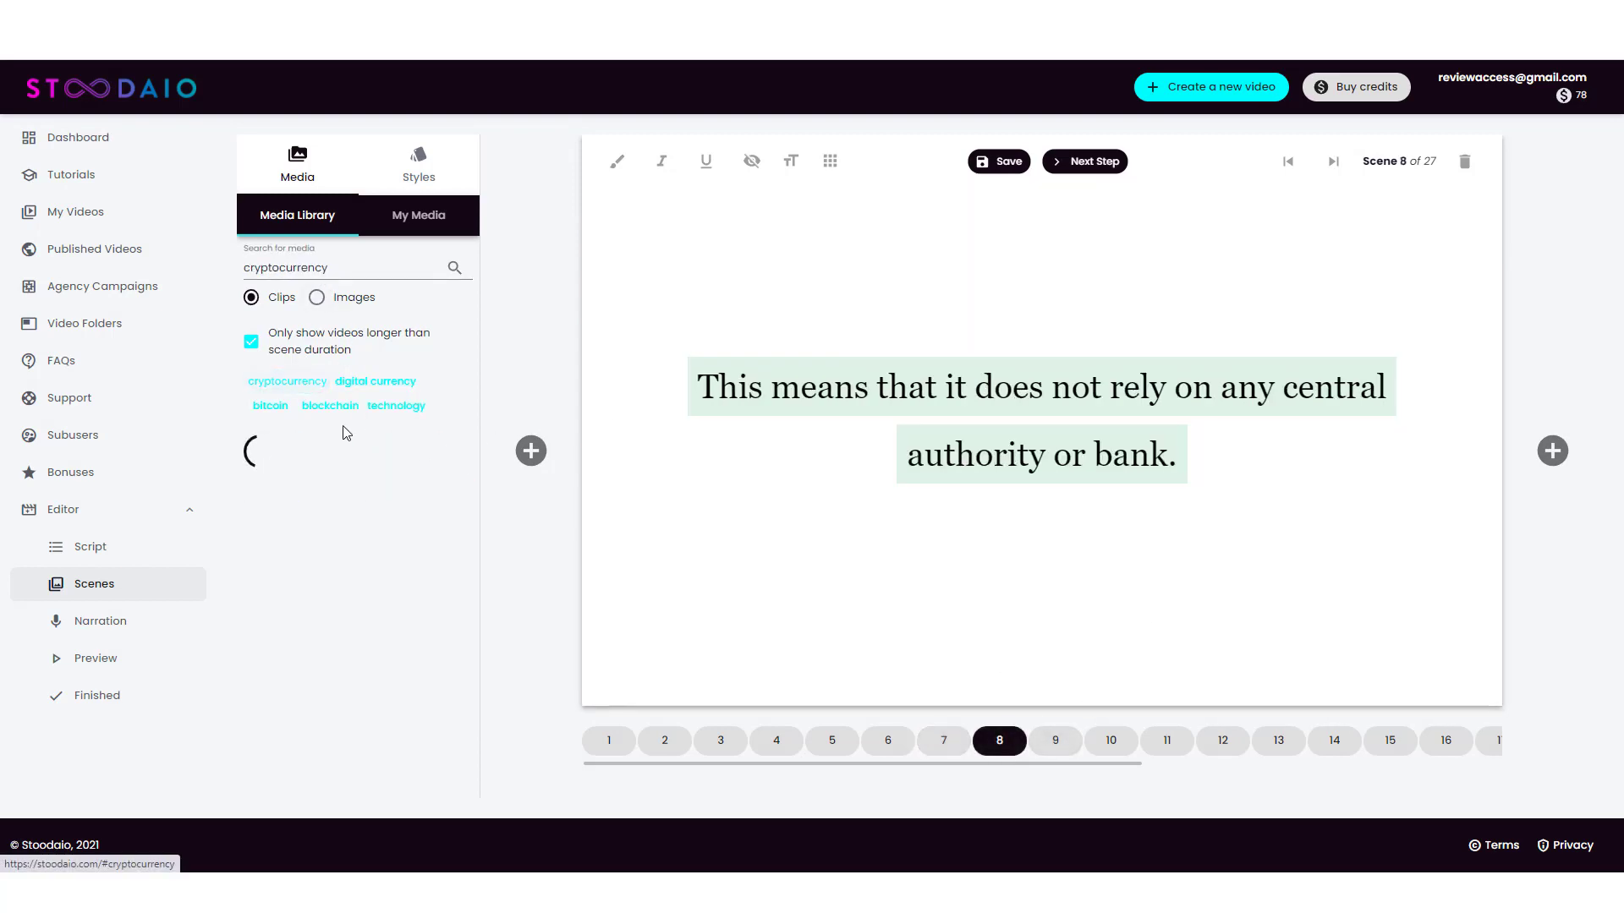
{"action": "left_click", "coordinate": [252, 343]}
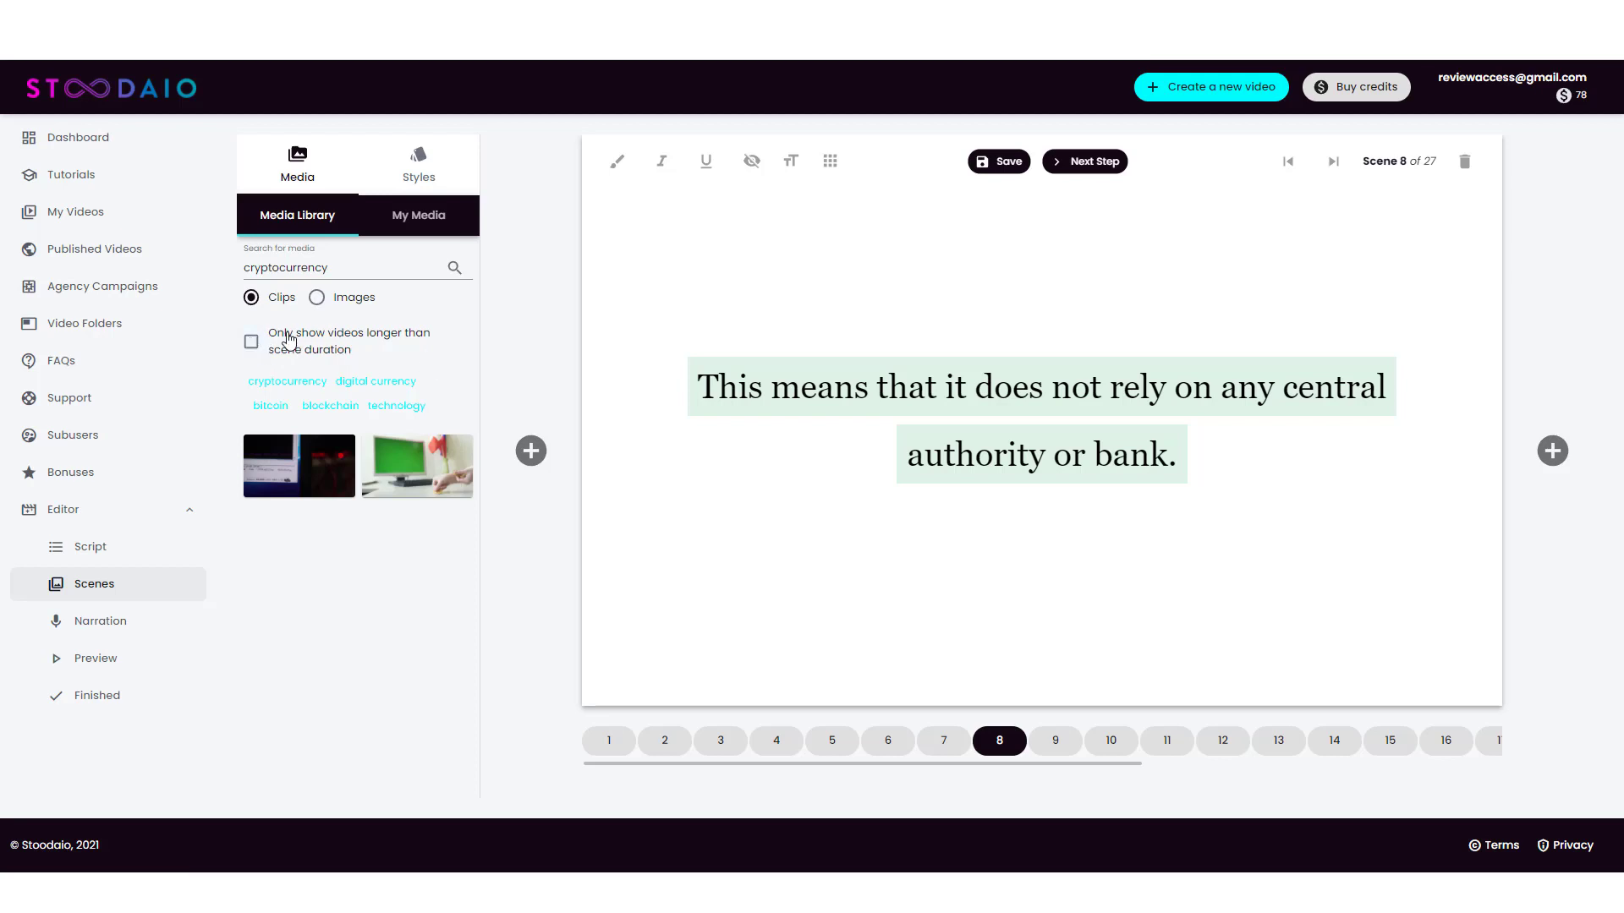
{"action": "left_click", "coordinate": [286, 381]}
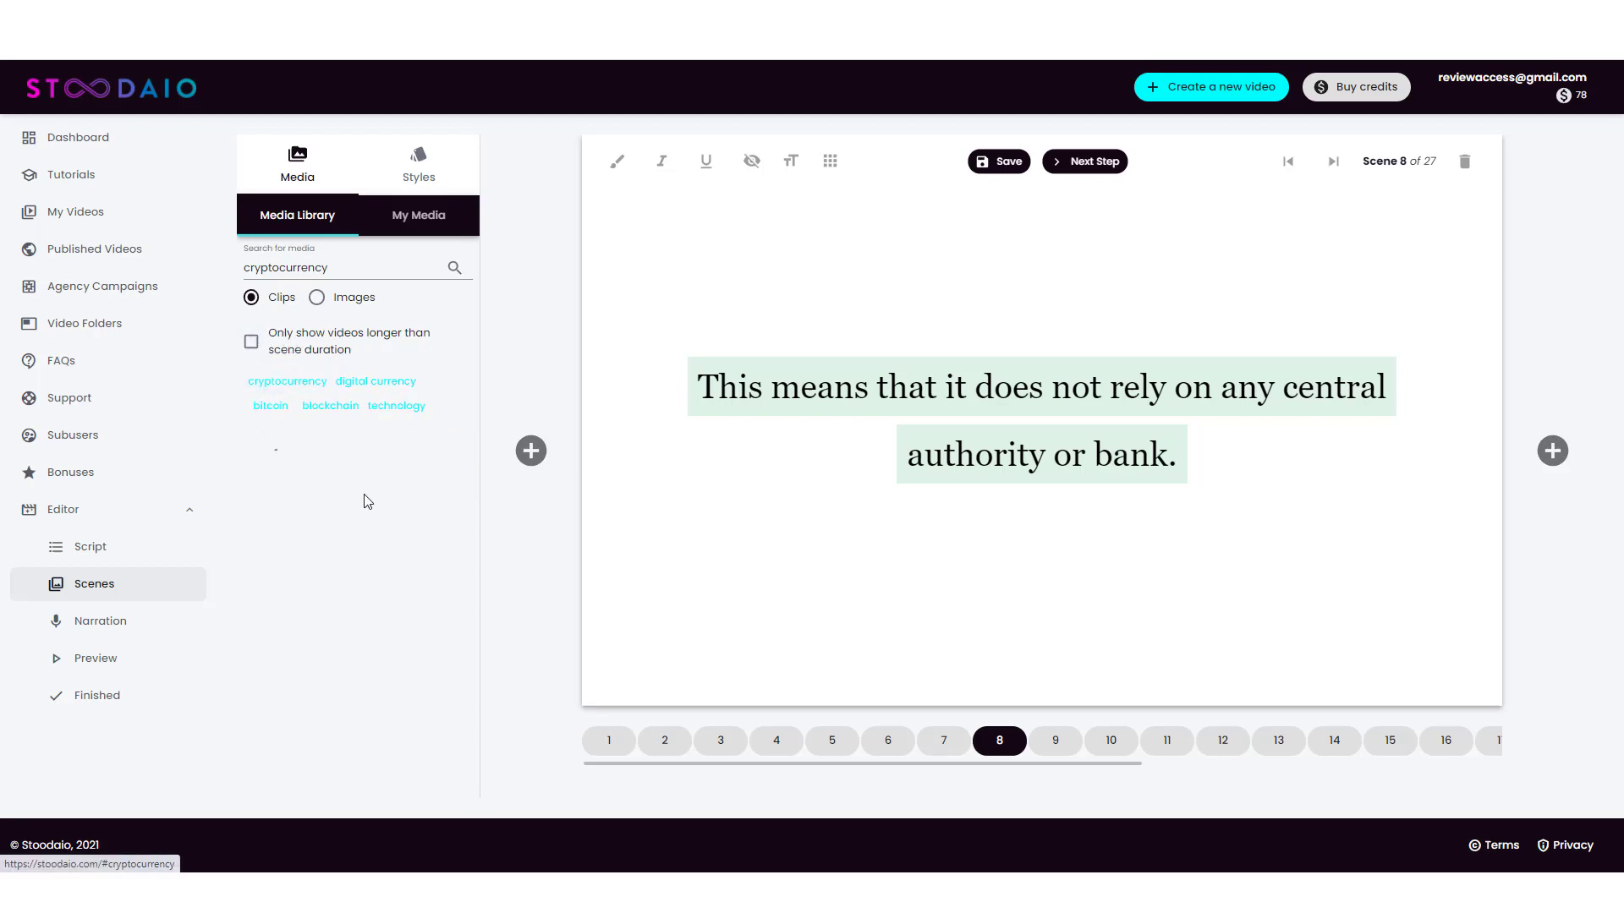
{"action": "scroll", "coordinate": [406, 623], "scroll_direction": "down", "scroll_amount": 10}
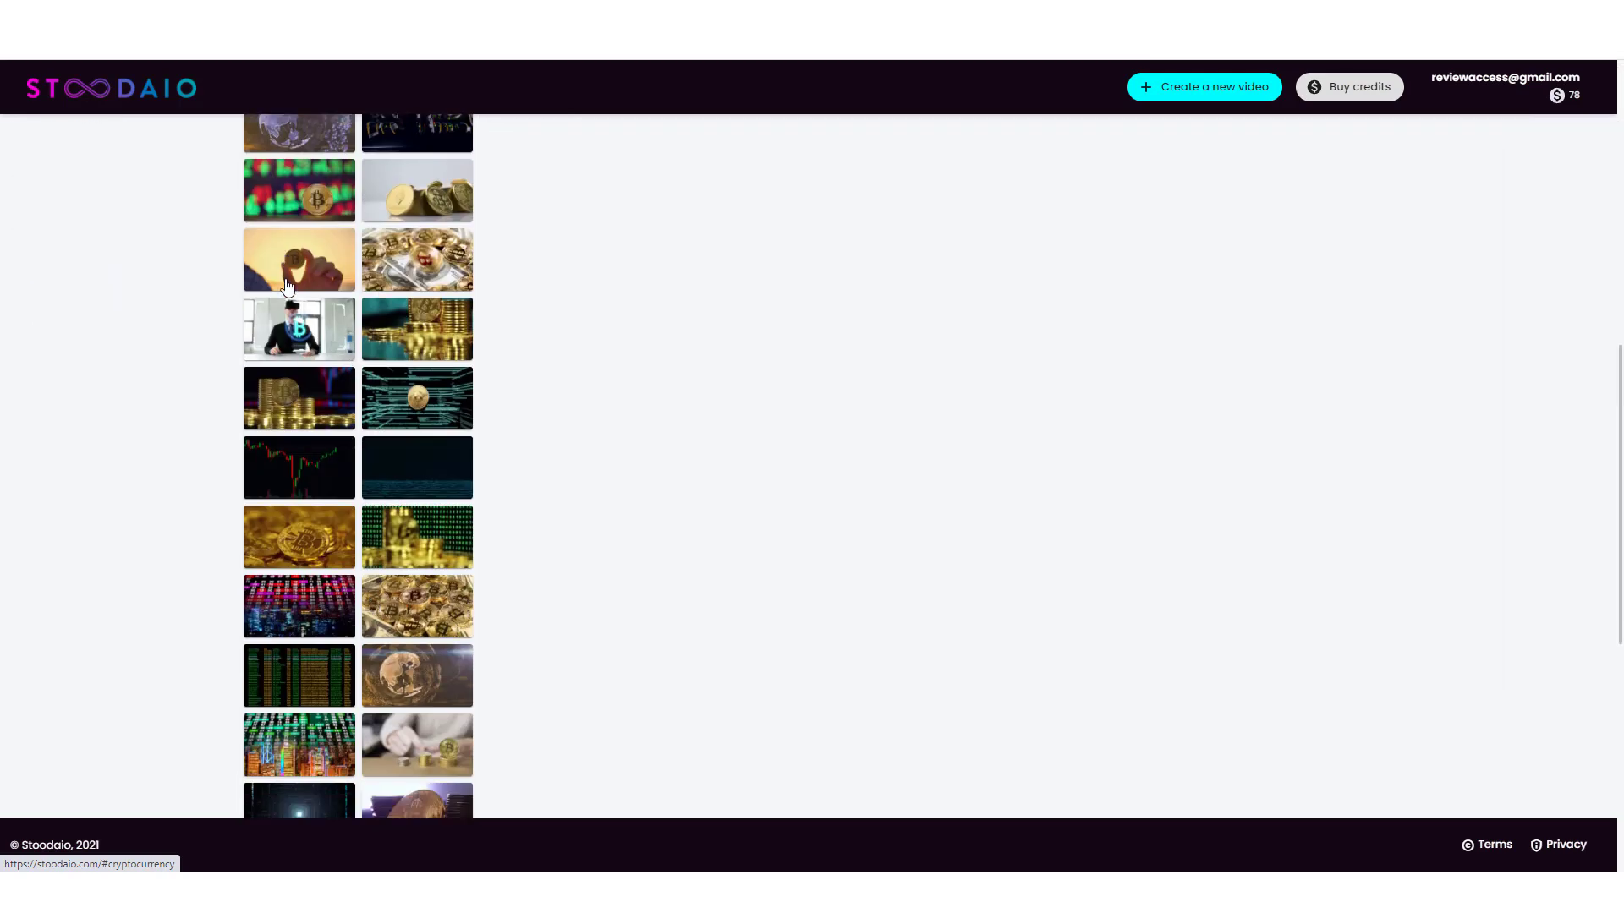
{"action": "left_click", "coordinate": [298, 336]}
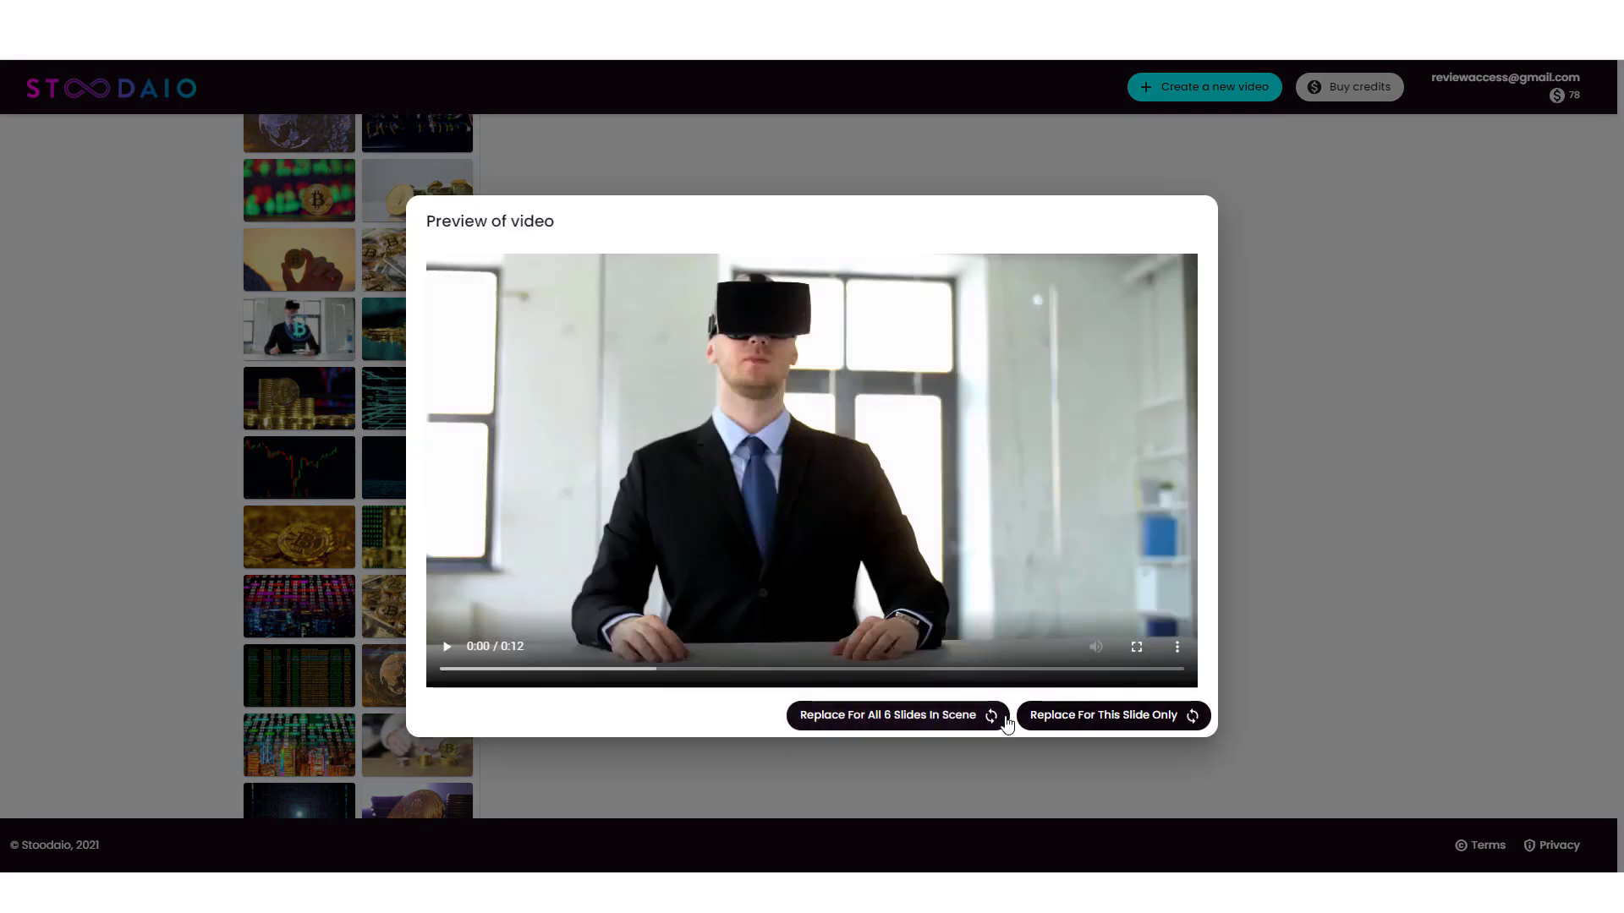
{"action": "left_click", "coordinate": [1006, 717]}
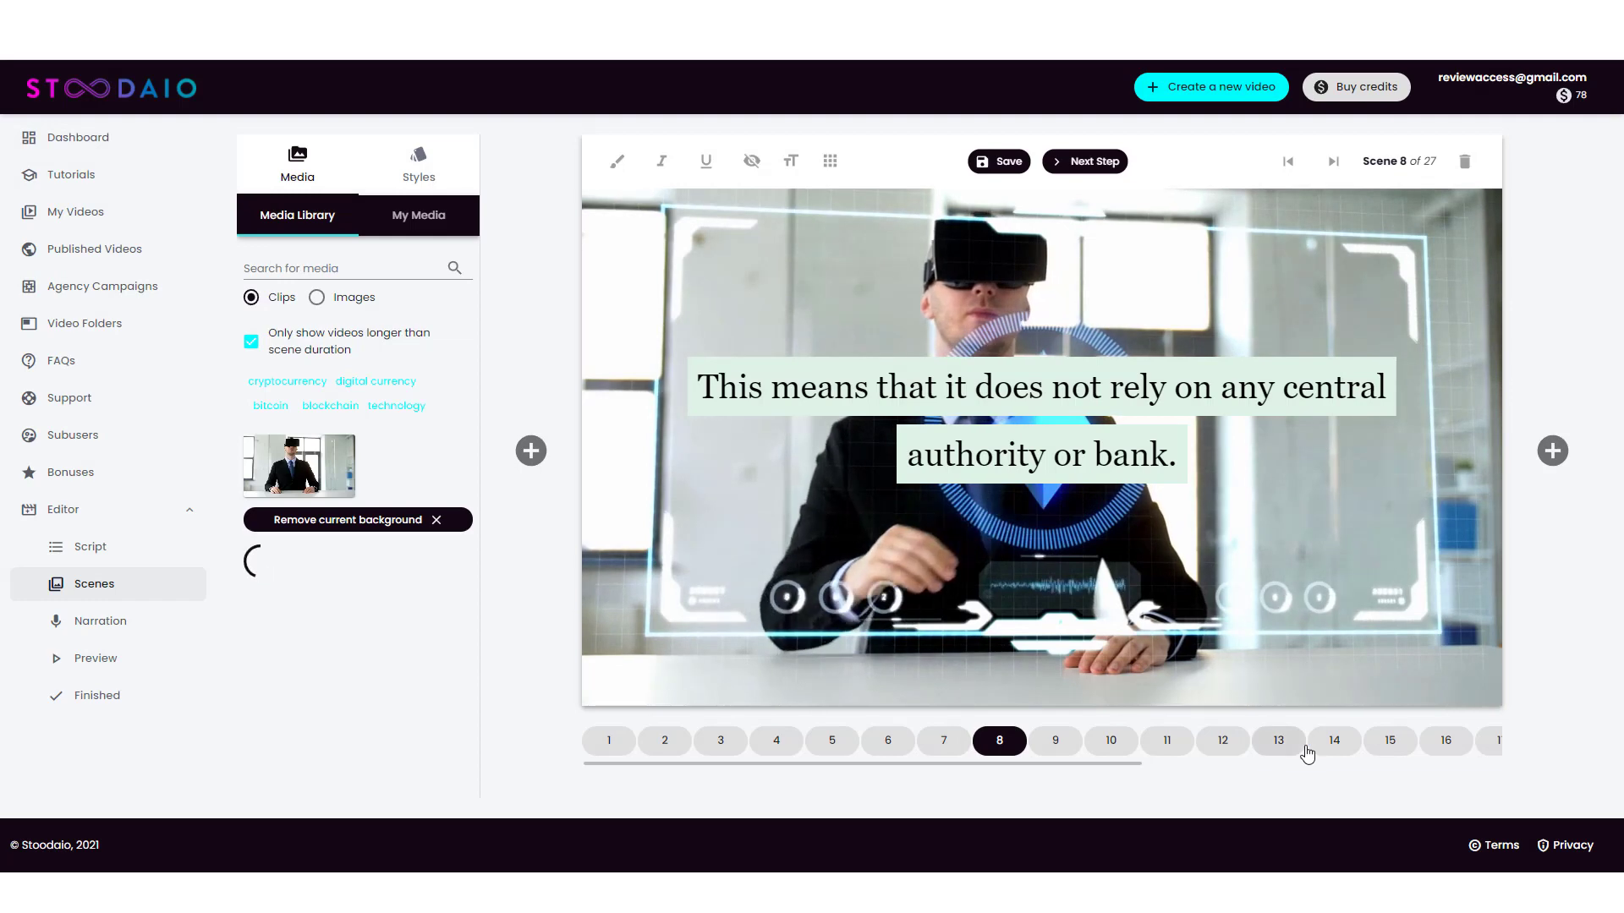
Review scenes 13, 15 and 16, and save the video before proceeding to the narration stage
{"action": "left_click", "coordinate": [1304, 748]}
{"action": "left_click", "coordinate": [1404, 749]}
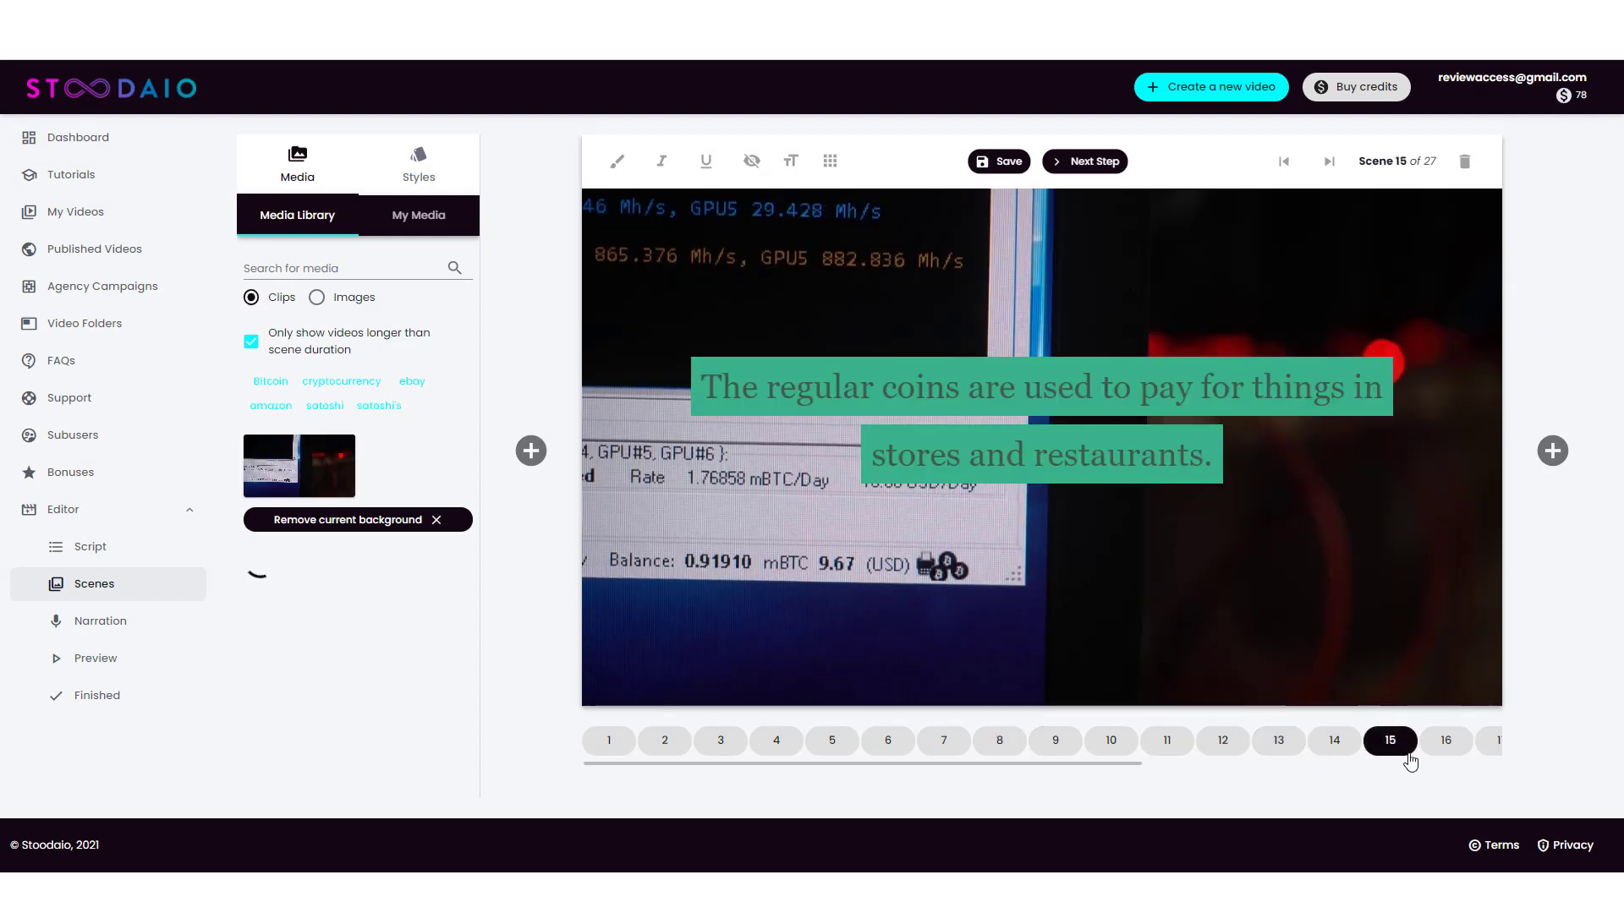
{"action": "left_click", "coordinate": [1445, 745]}
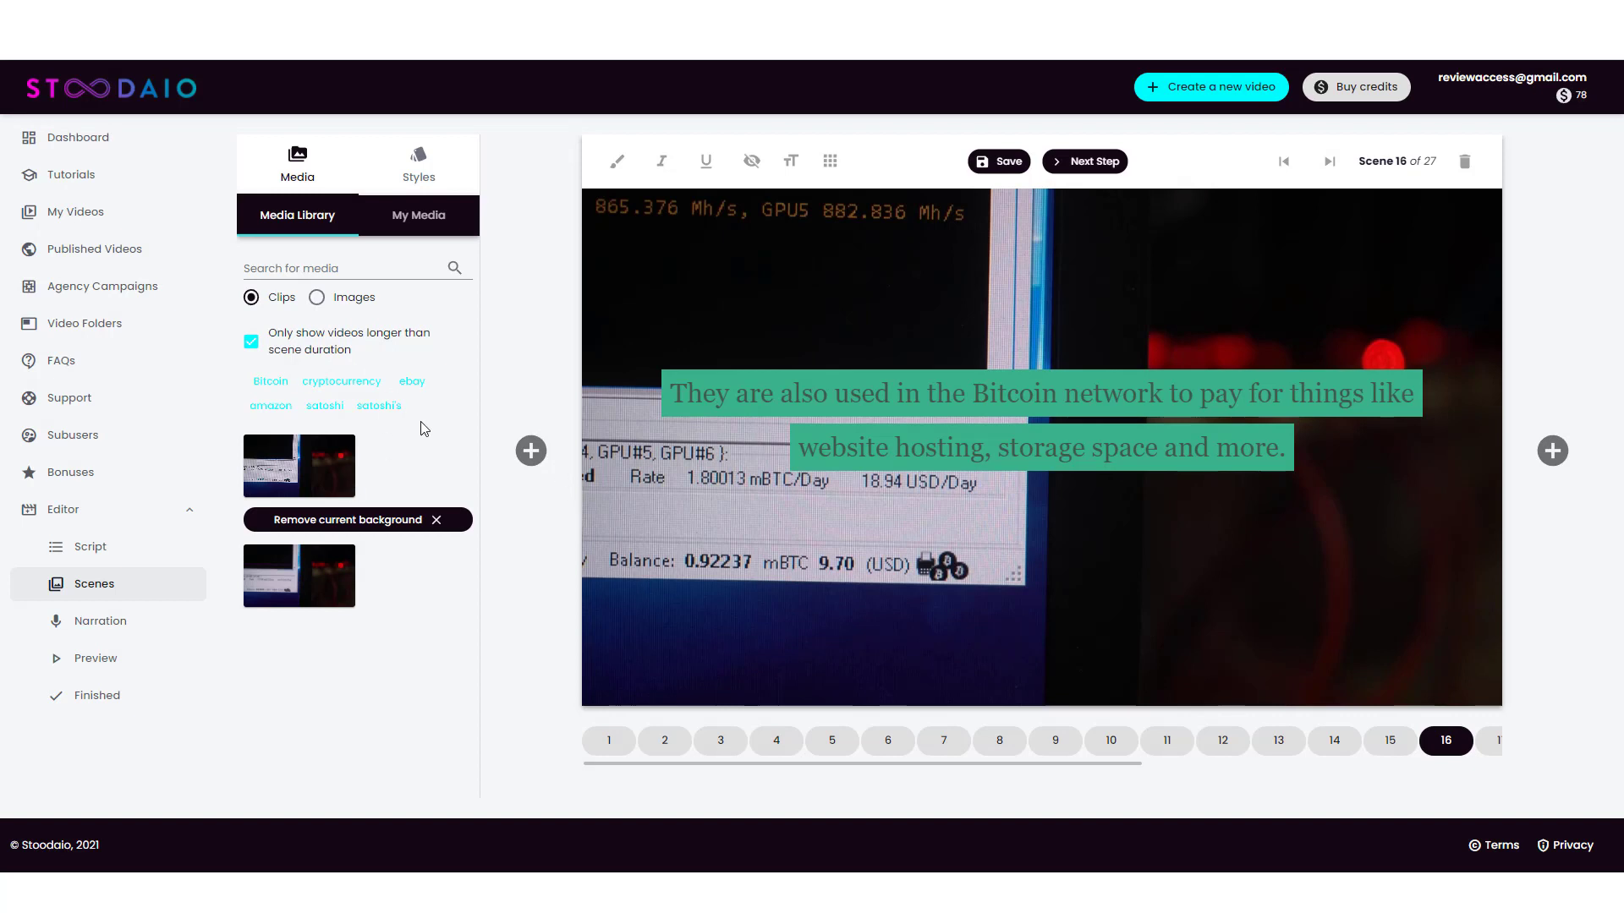
{"action": "left_click", "coordinate": [1006, 163]}
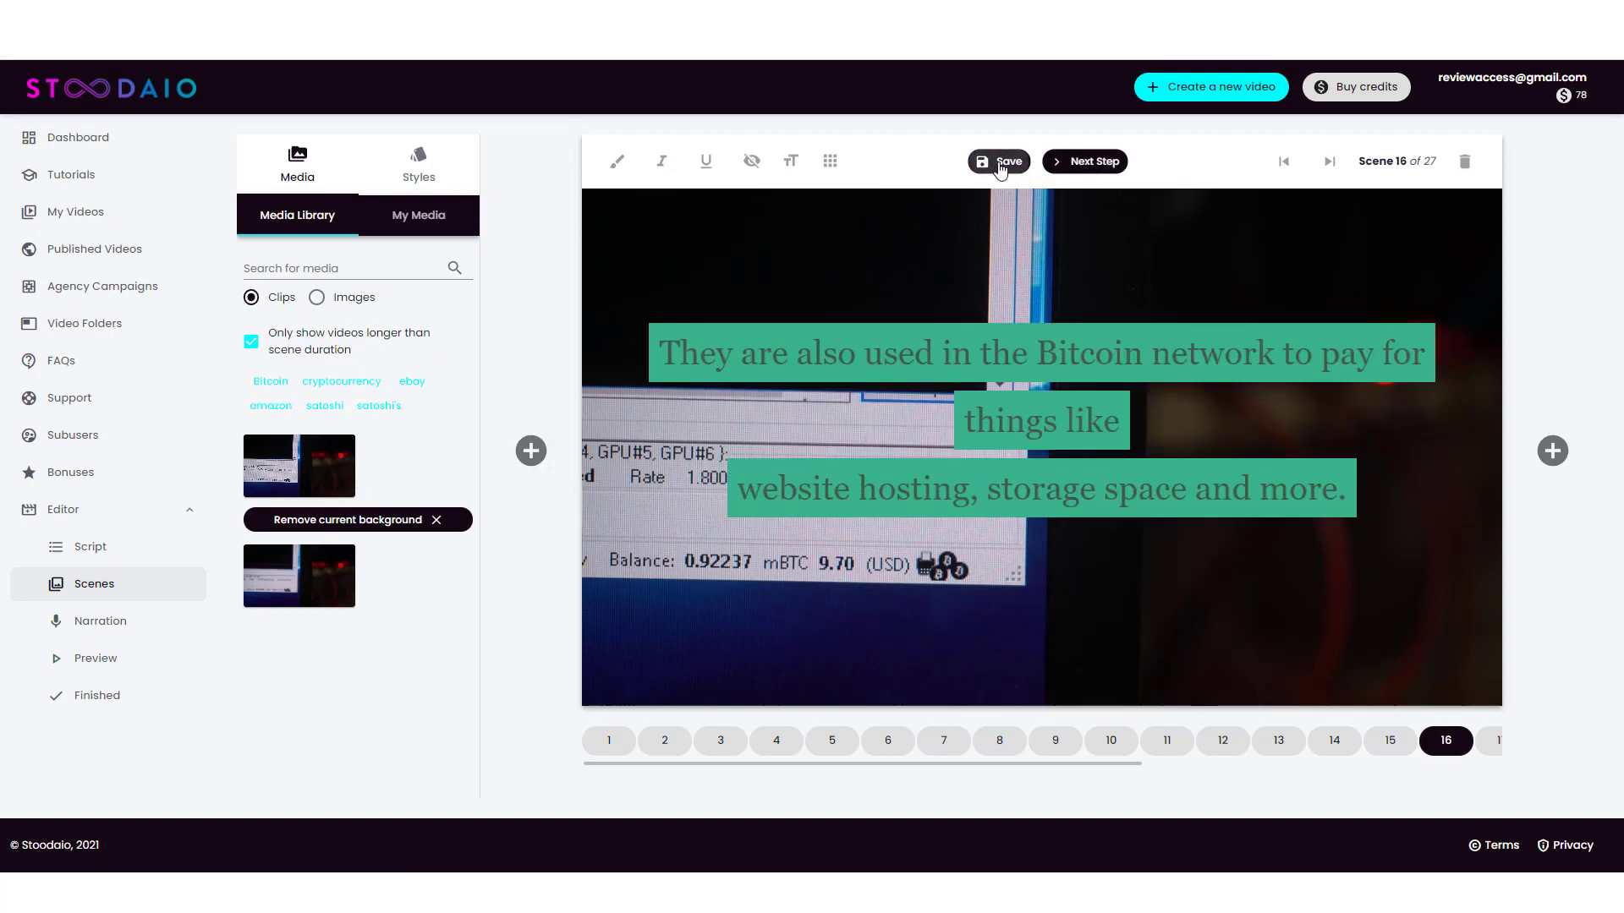
{"action": "left_click", "coordinate": [1092, 165]}
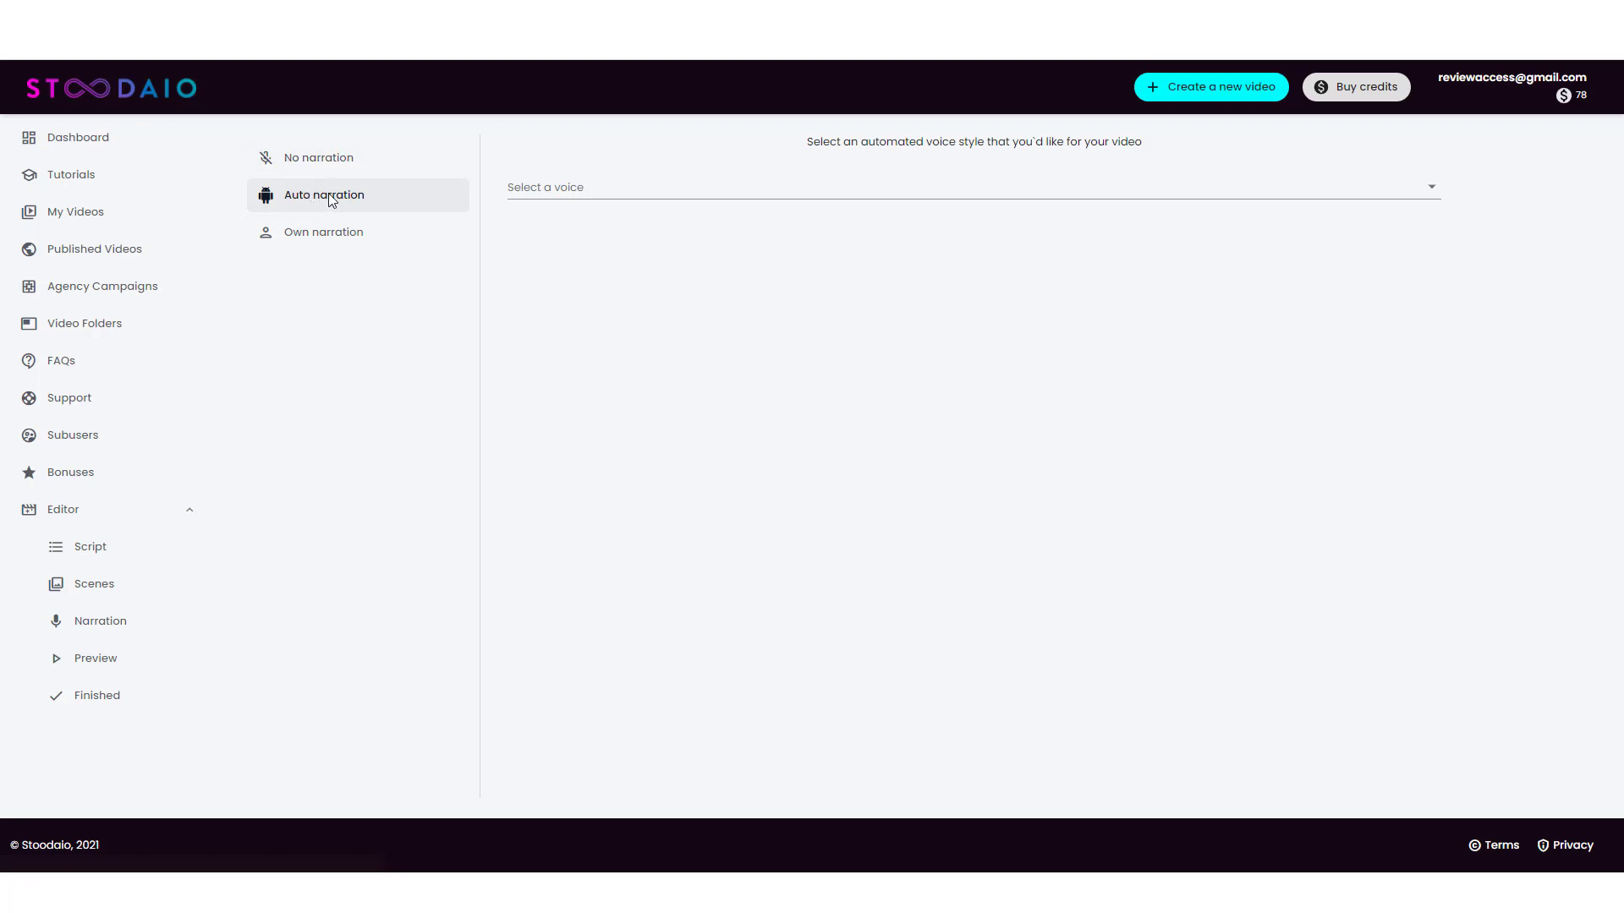
Browse the available Auto narration voices without picking one, and switch the video to Own narration
{"action": "left_click", "coordinate": [570, 193]}
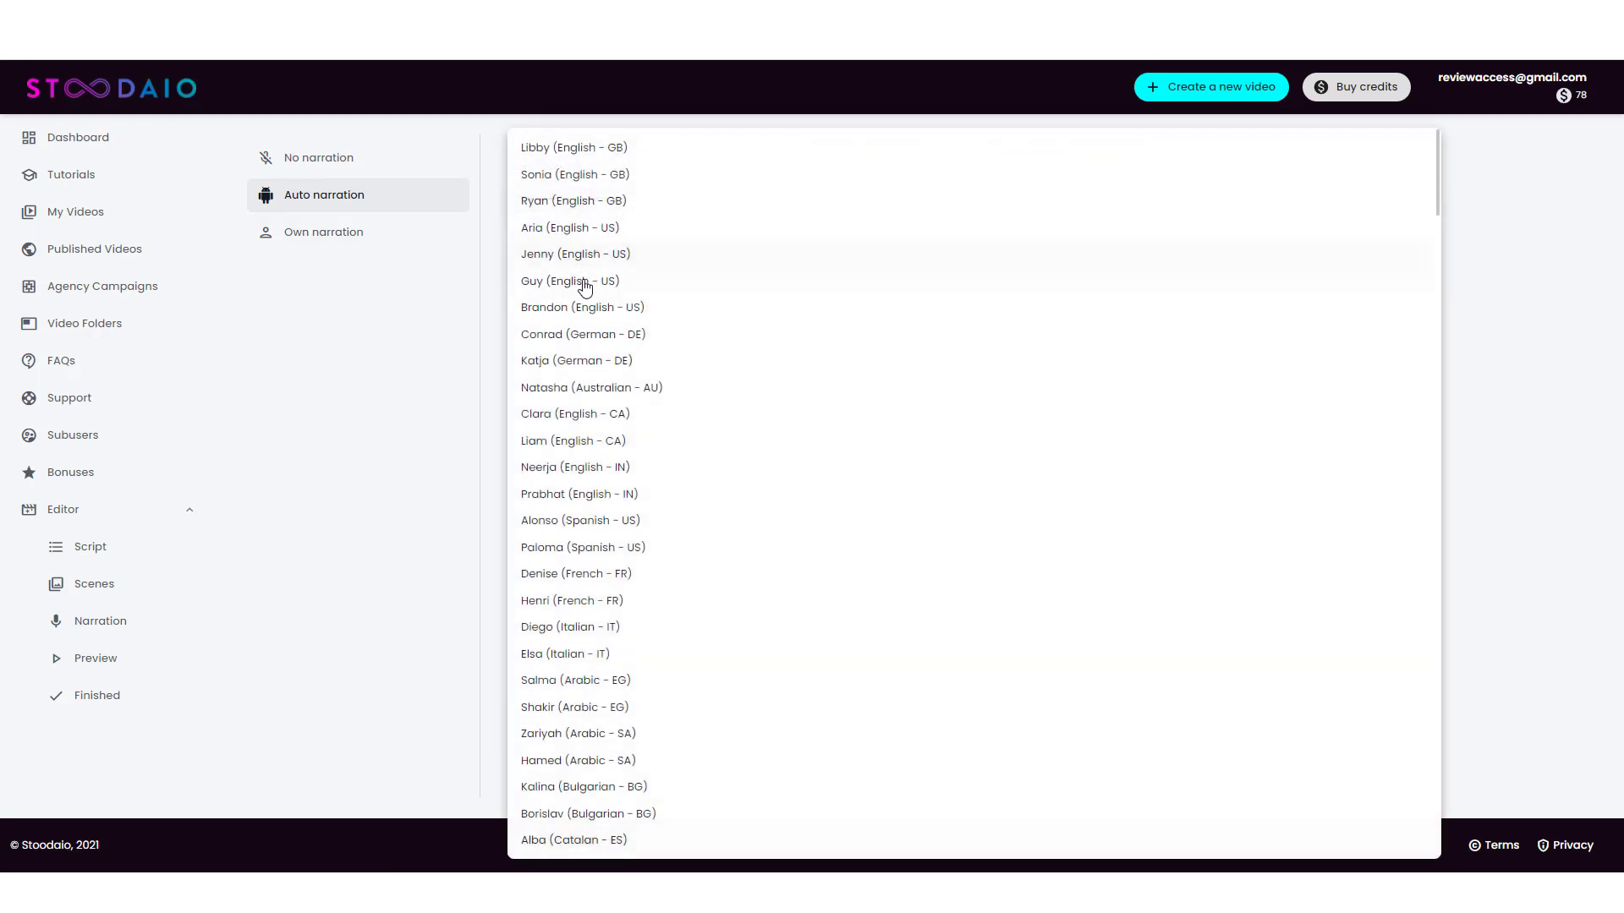
{"action": "scroll", "coordinate": [604, 398], "scroll_direction": "down", "scroll_amount": 15}
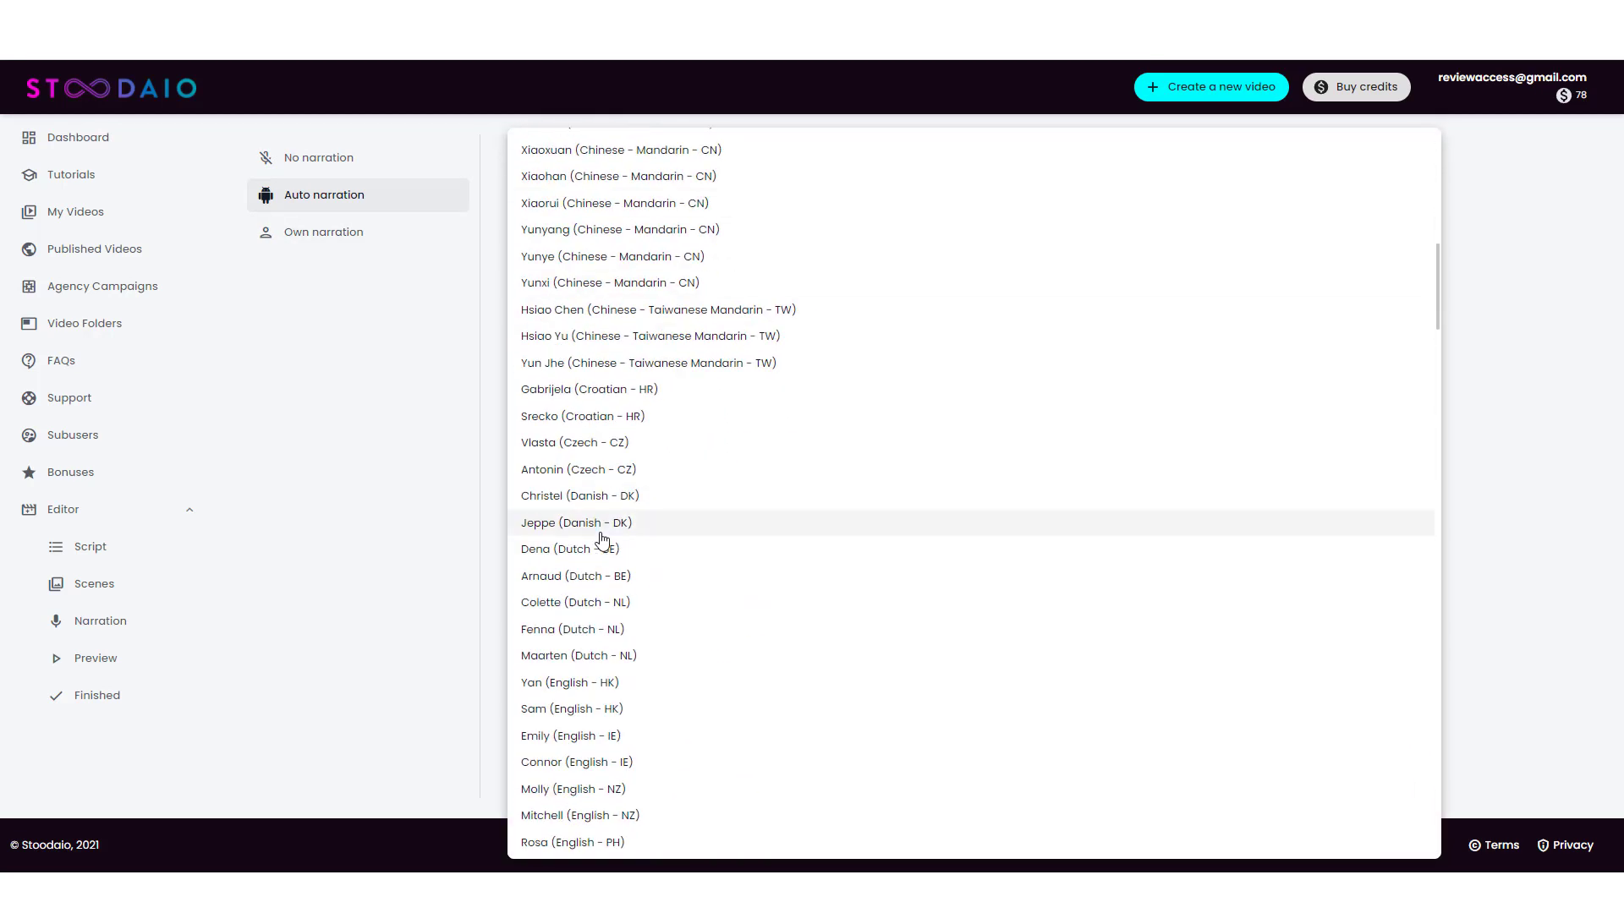
{"action": "scroll", "coordinate": [602, 539], "scroll_direction": "down", "scroll_amount": 20}
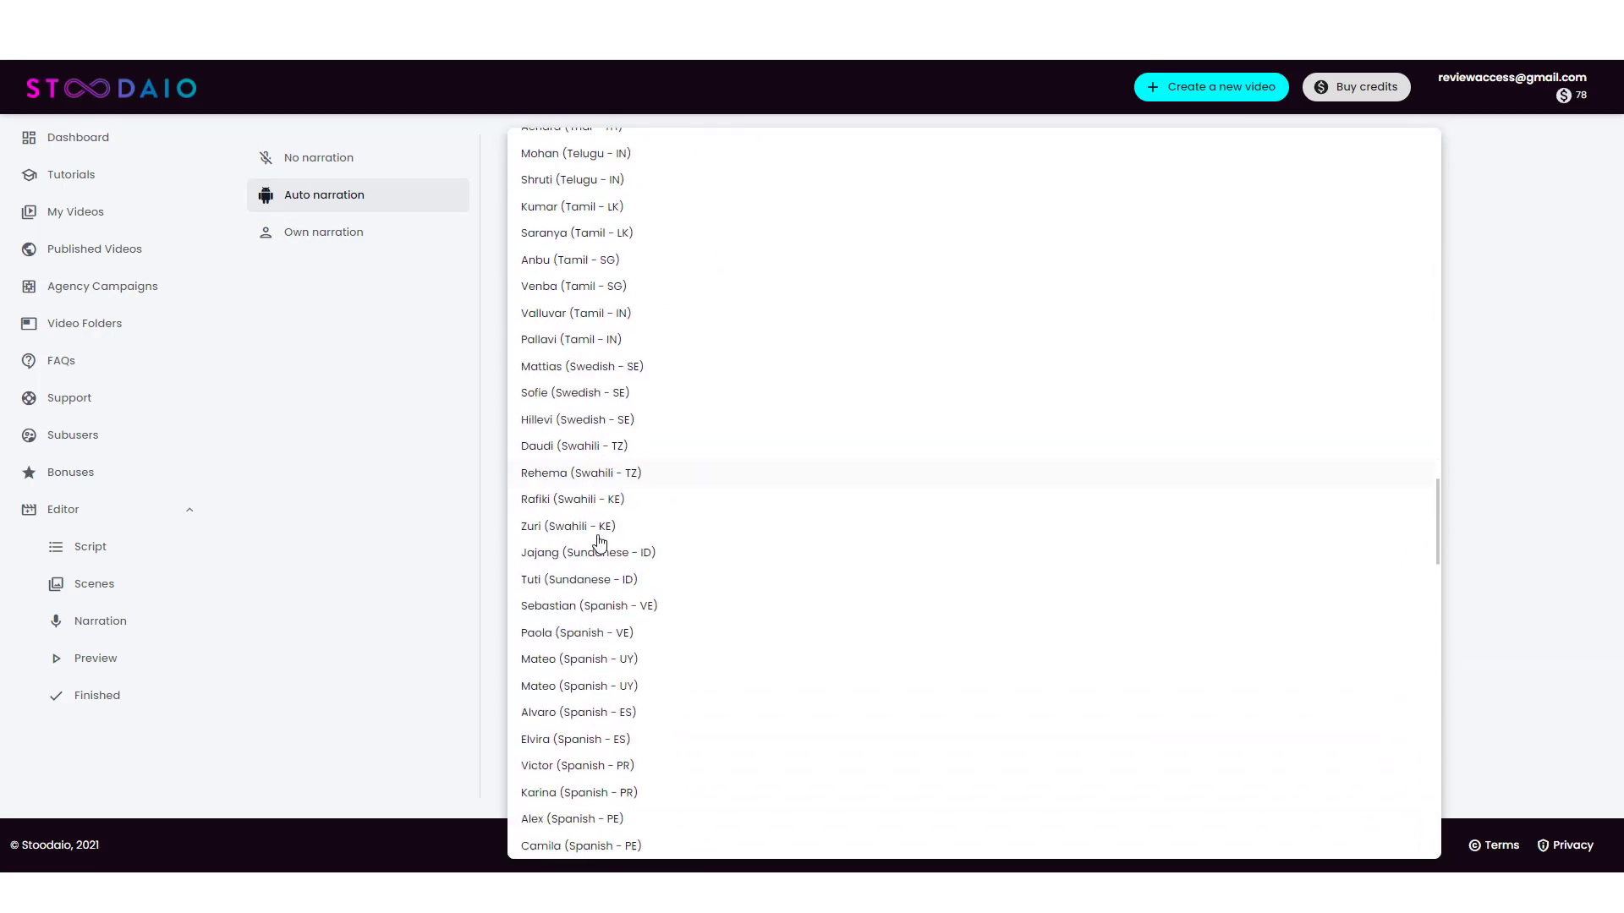
{"action": "scroll", "coordinate": [598, 538], "scroll_direction": "up", "scroll_amount": 20}
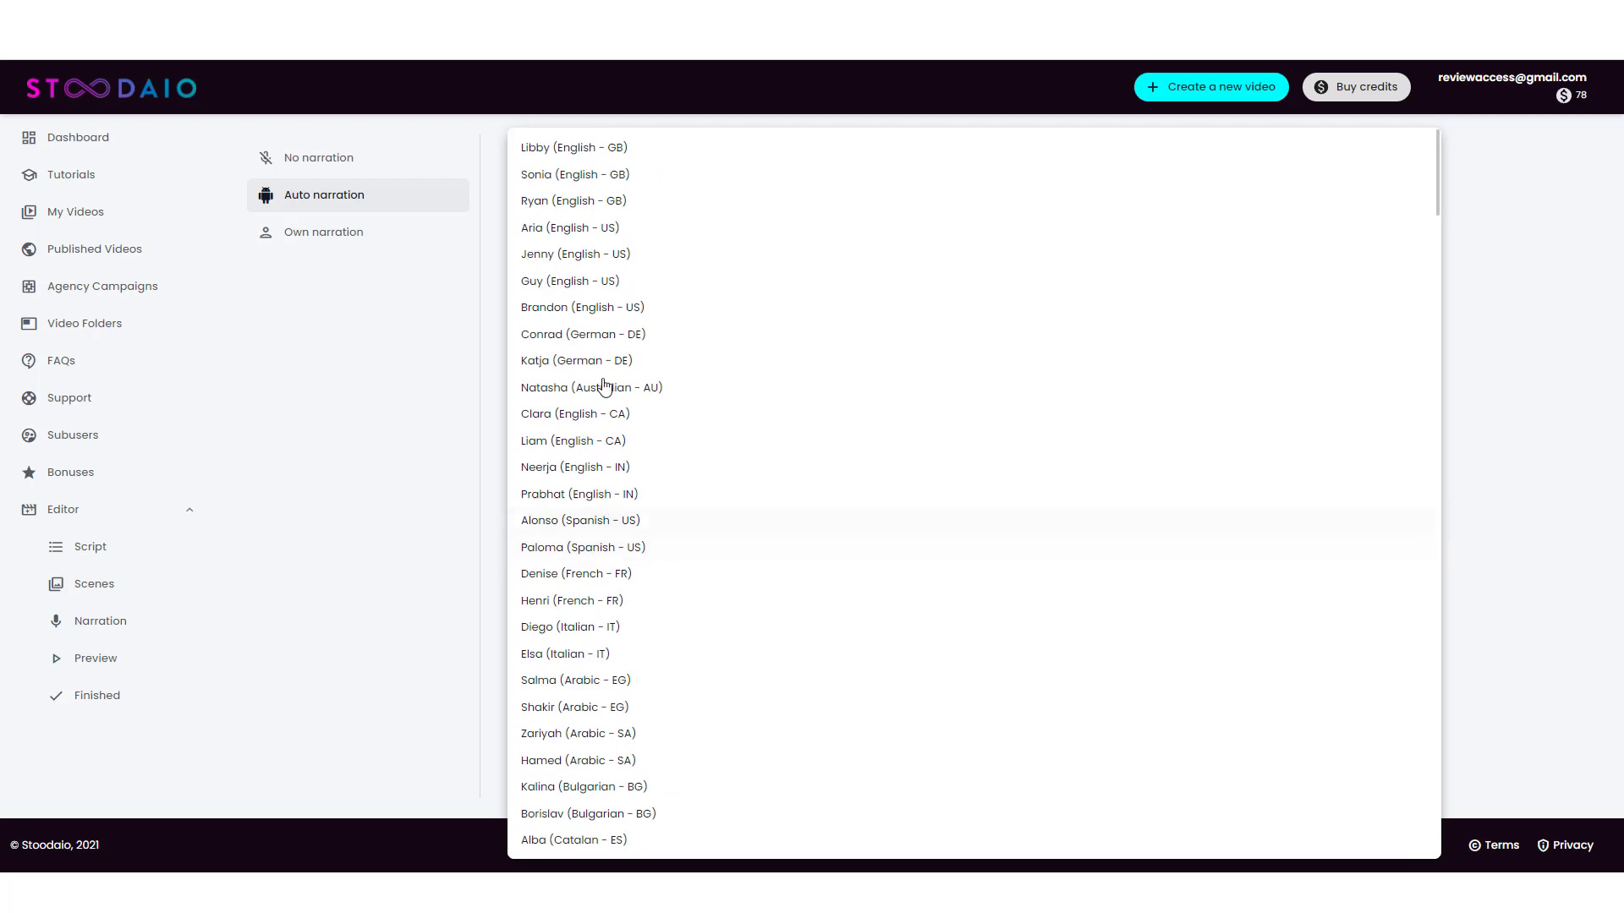
{"action": "left_click", "coordinate": [336, 240]}
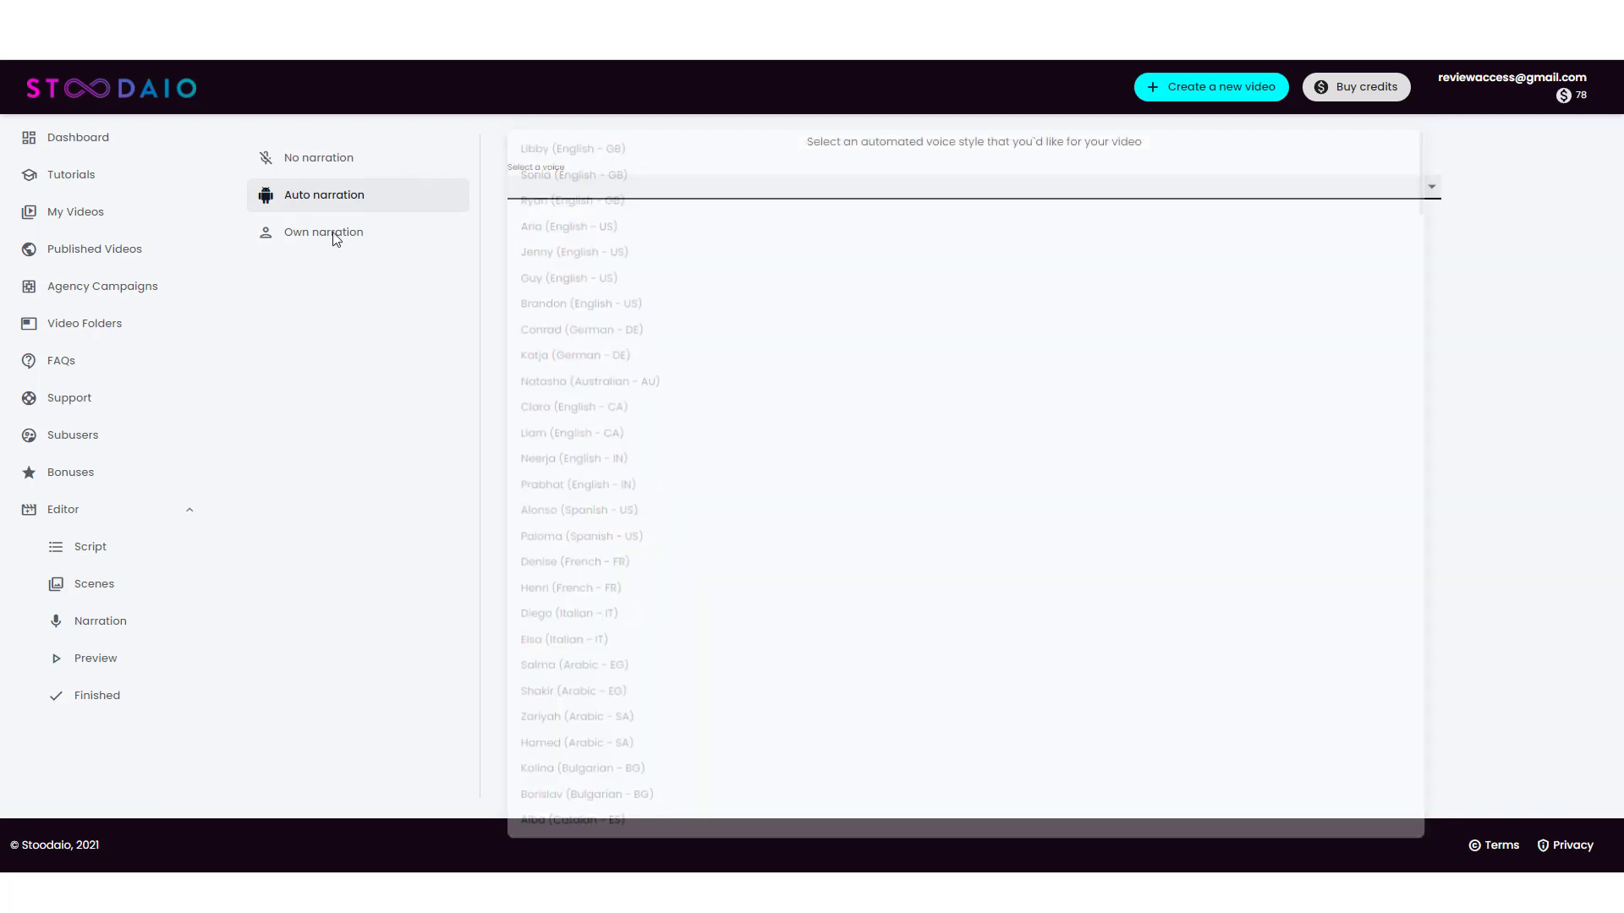
{"action": "left_click", "coordinate": [317, 243]}
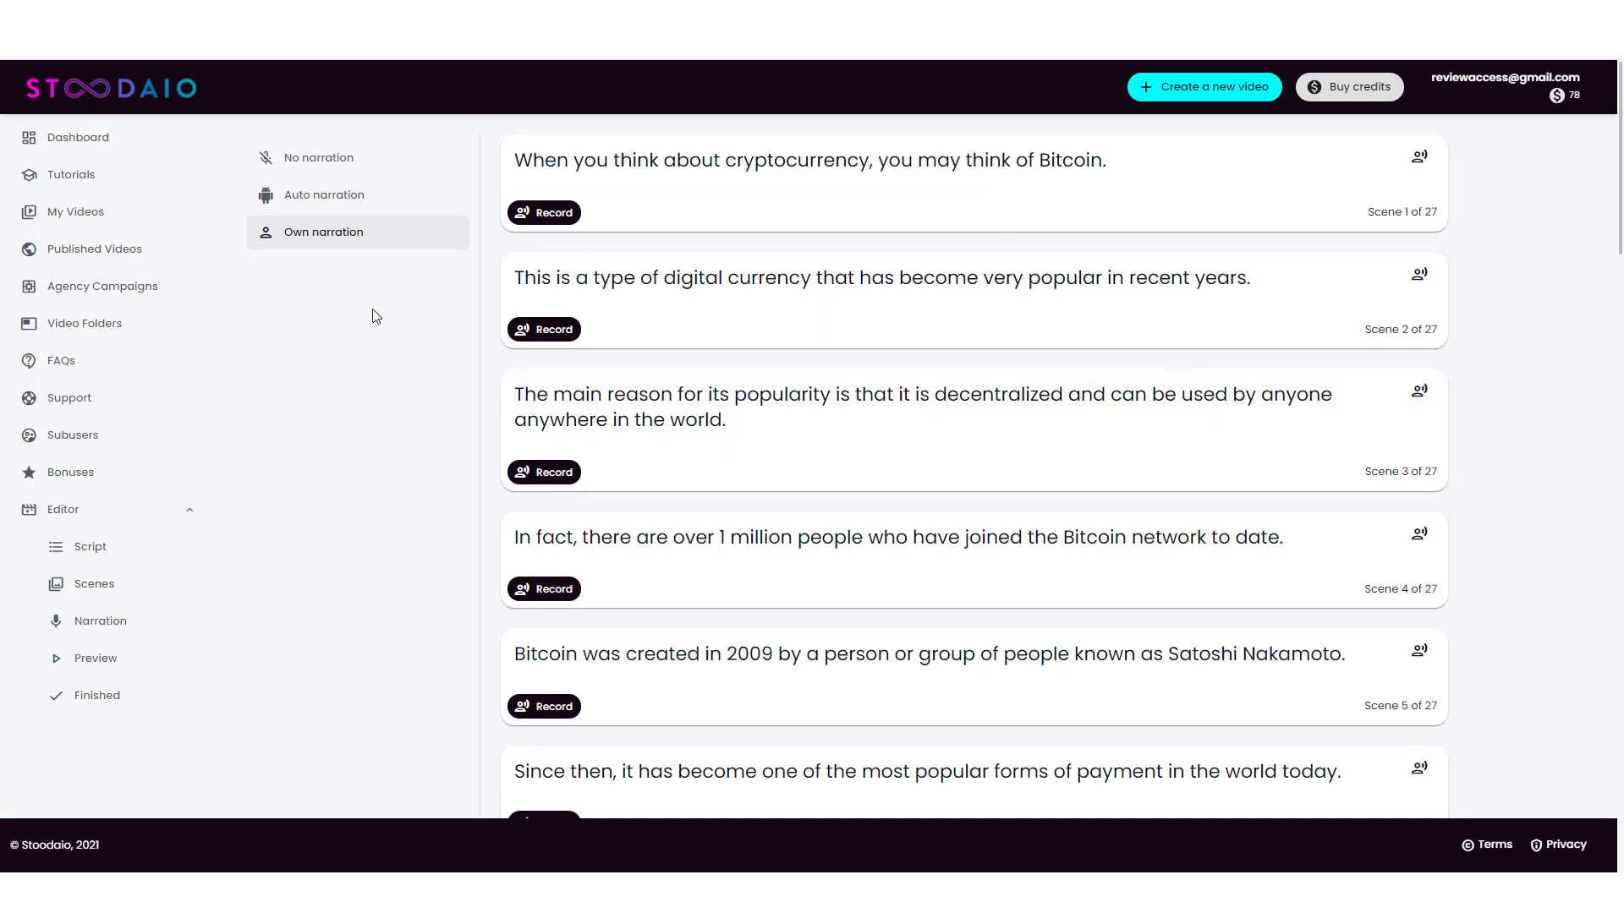
Switch the video to Auto narration with the Ryan (English - GB) voice and create the narrations
{"action": "left_click", "coordinate": [319, 201]}
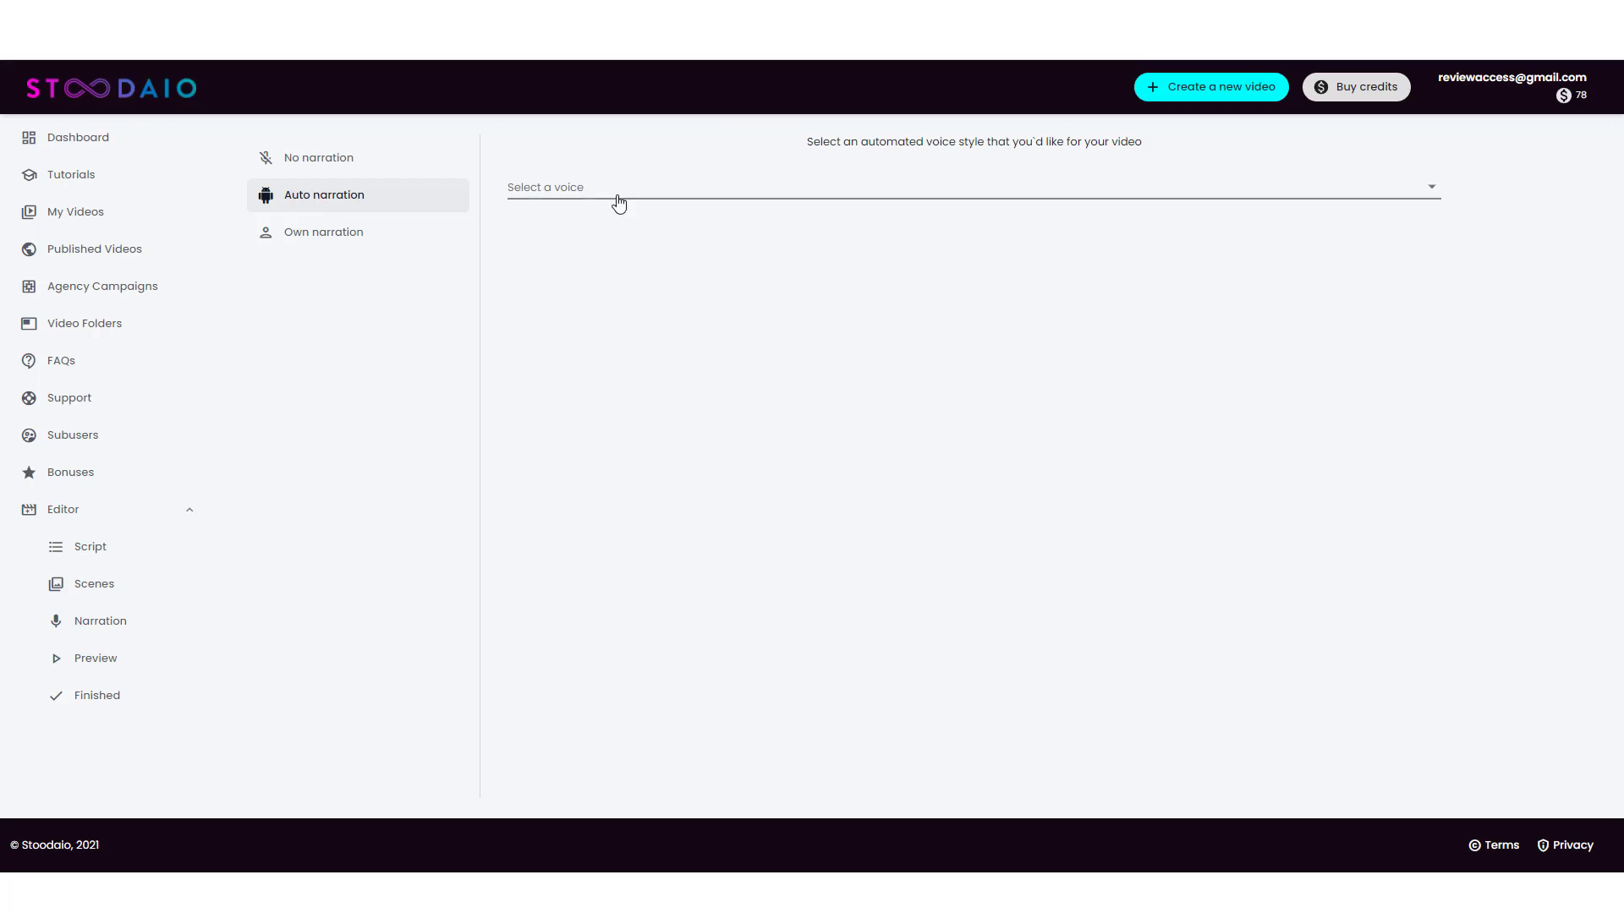
{"action": "left_click", "coordinate": [617, 200]}
{"action": "left_click", "coordinate": [565, 205]}
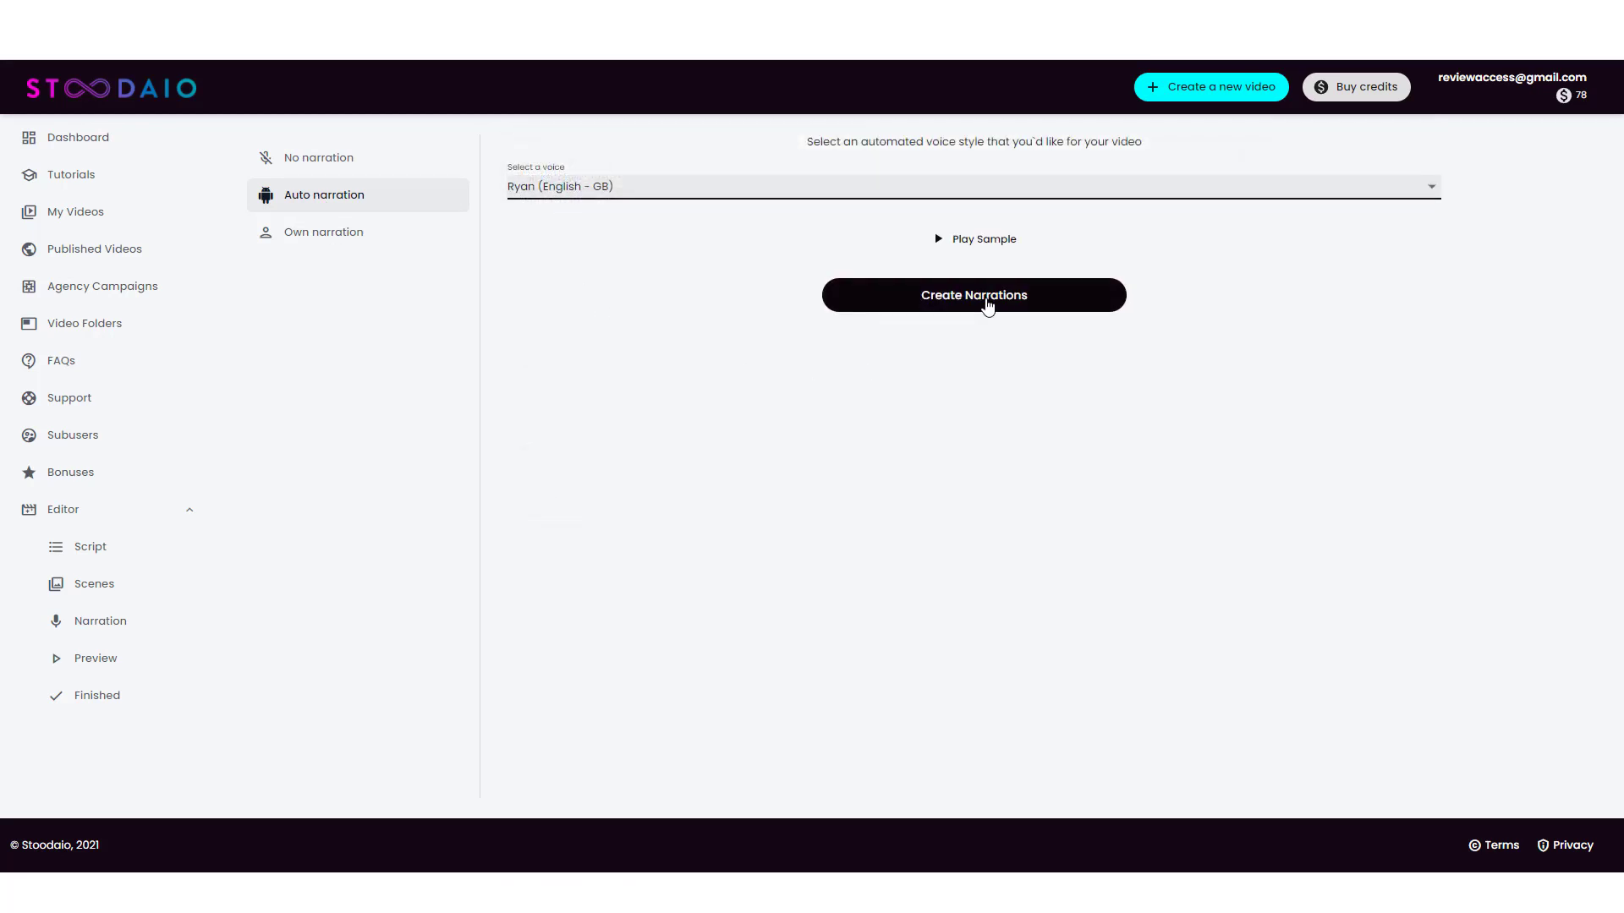
{"action": "left_click", "coordinate": [987, 304]}
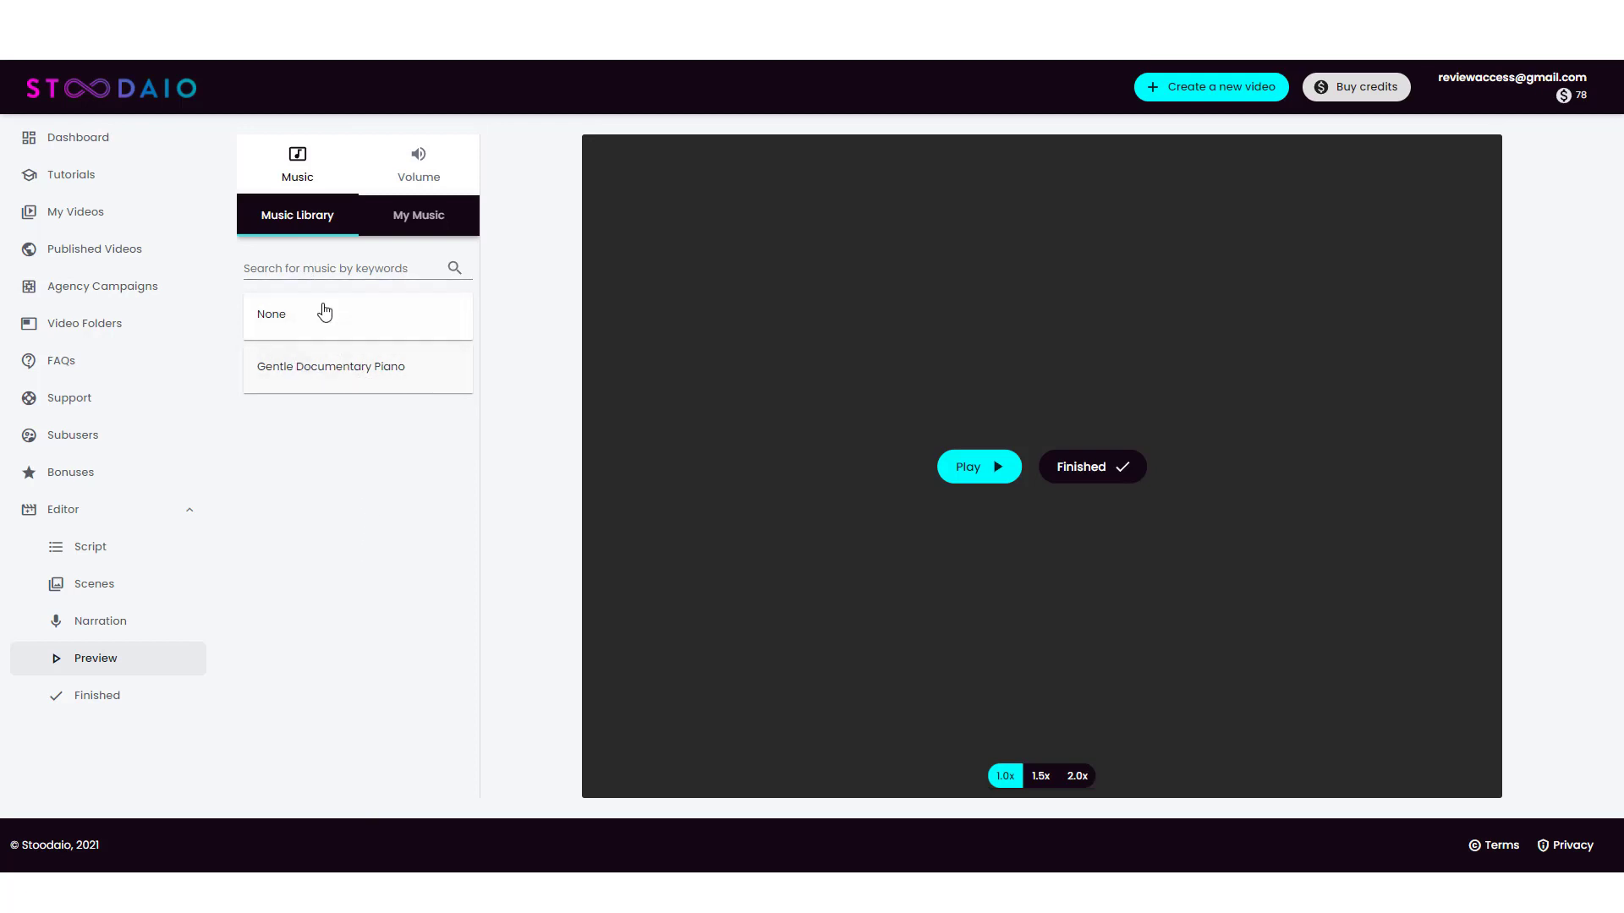
Search the music library for "crime" and set Dark & Ambient Suspenseful Cinematic Action Investigation as the background track
{"action": "left_click", "coordinate": [317, 267]}
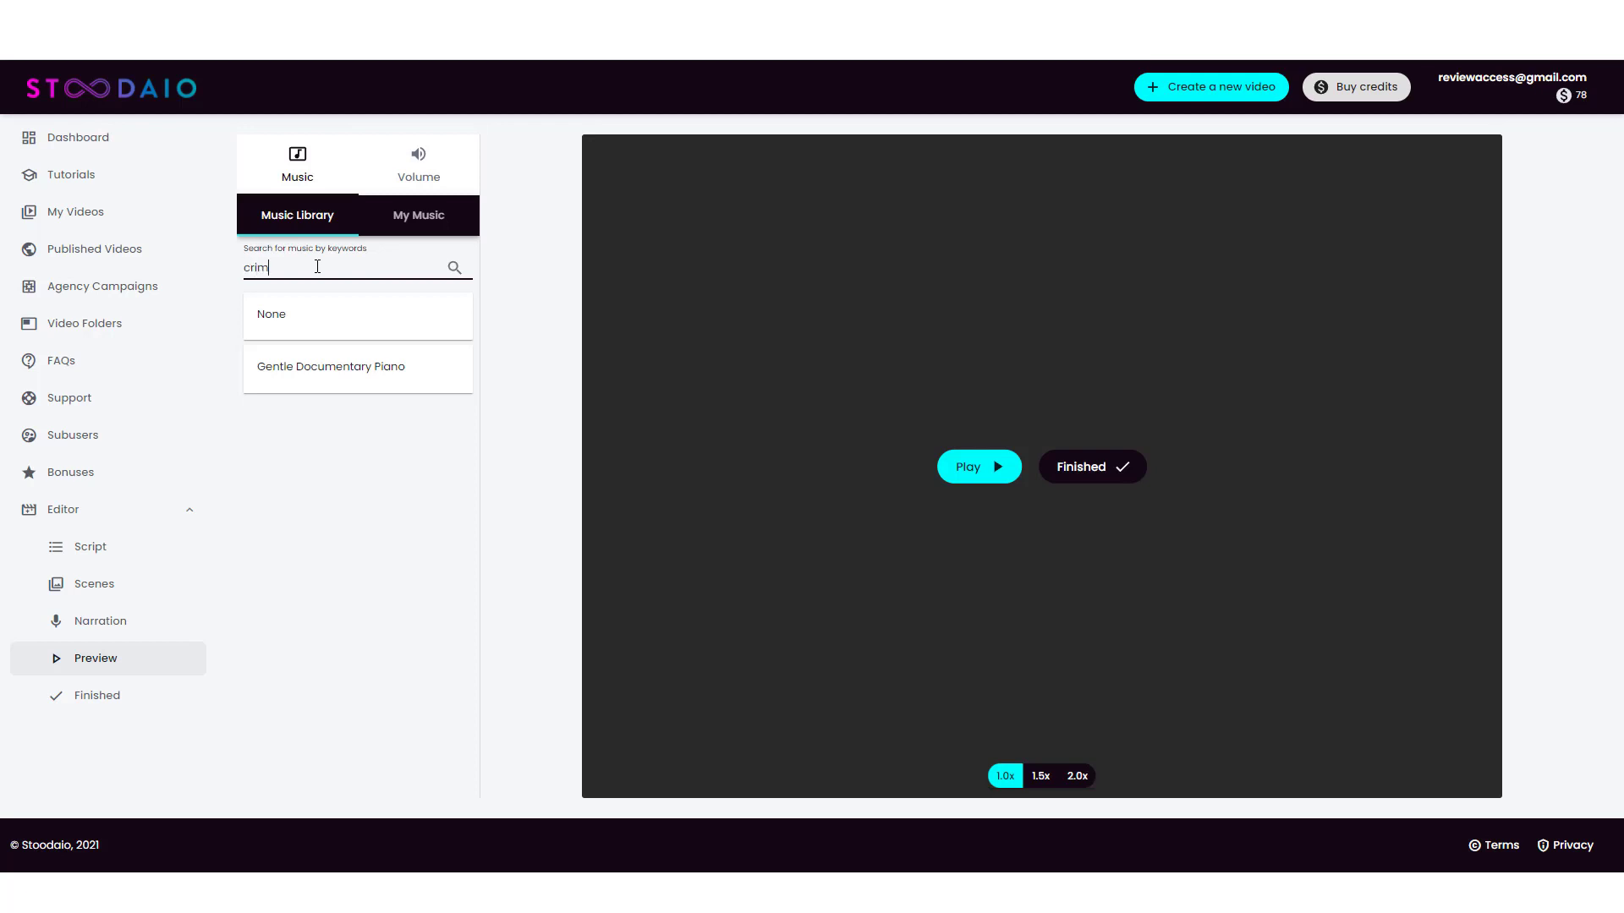
{"action": "left_click", "coordinate": [453, 269]}
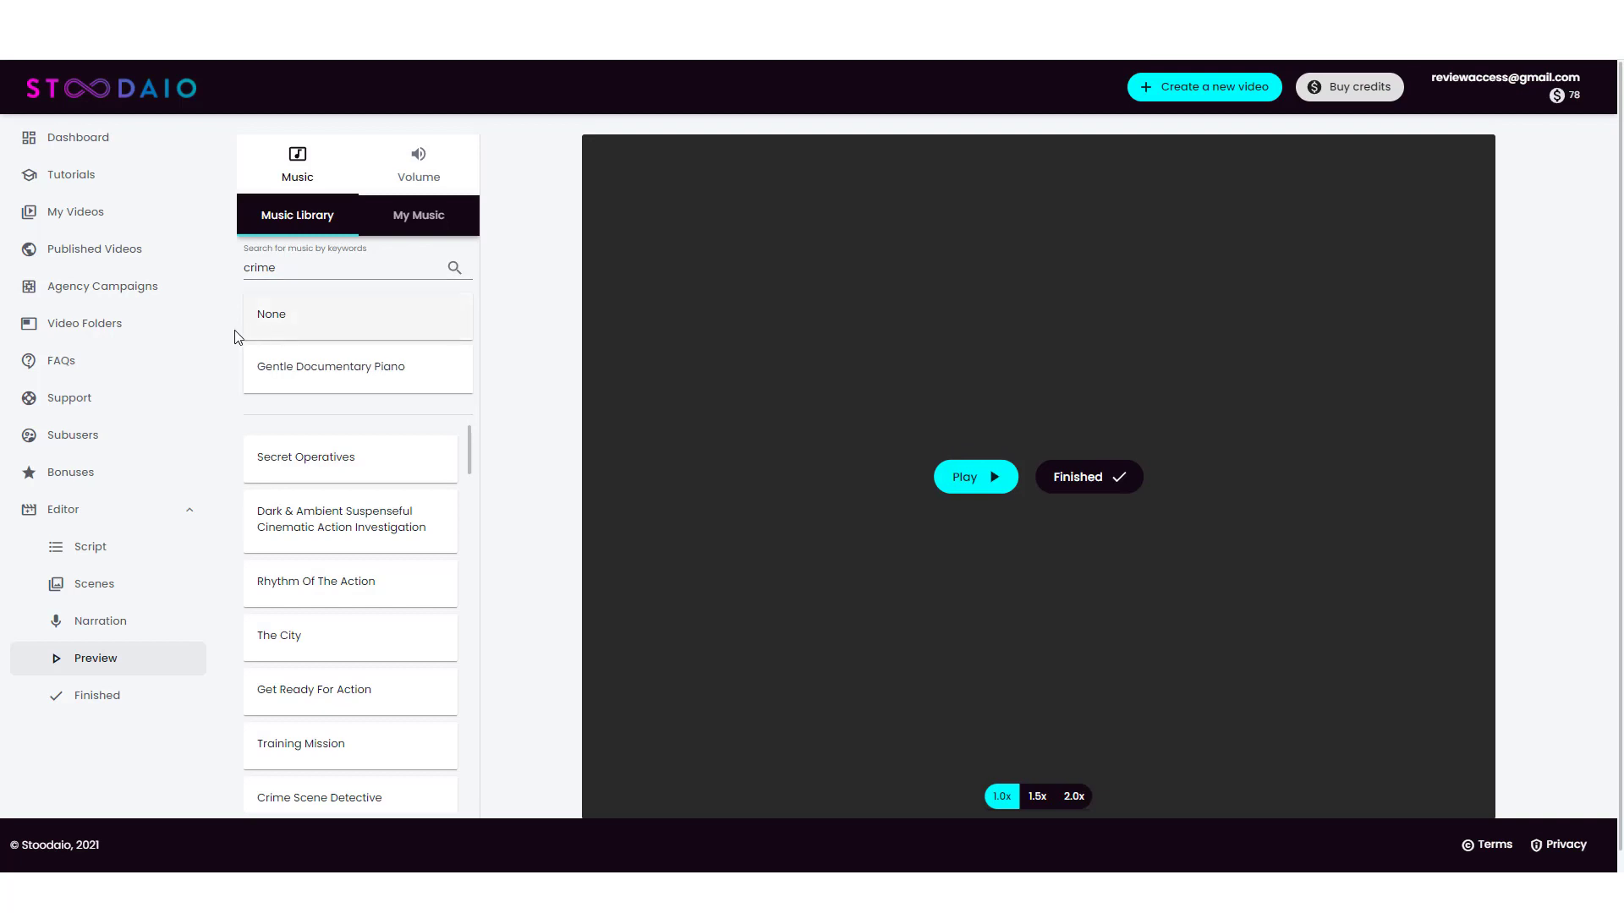
{"action": "scroll", "coordinate": [226, 341], "scroll_direction": "down", "scroll_amount": 1}
{"action": "scroll", "coordinate": [347, 521], "scroll_direction": "down", "scroll_amount": 12}
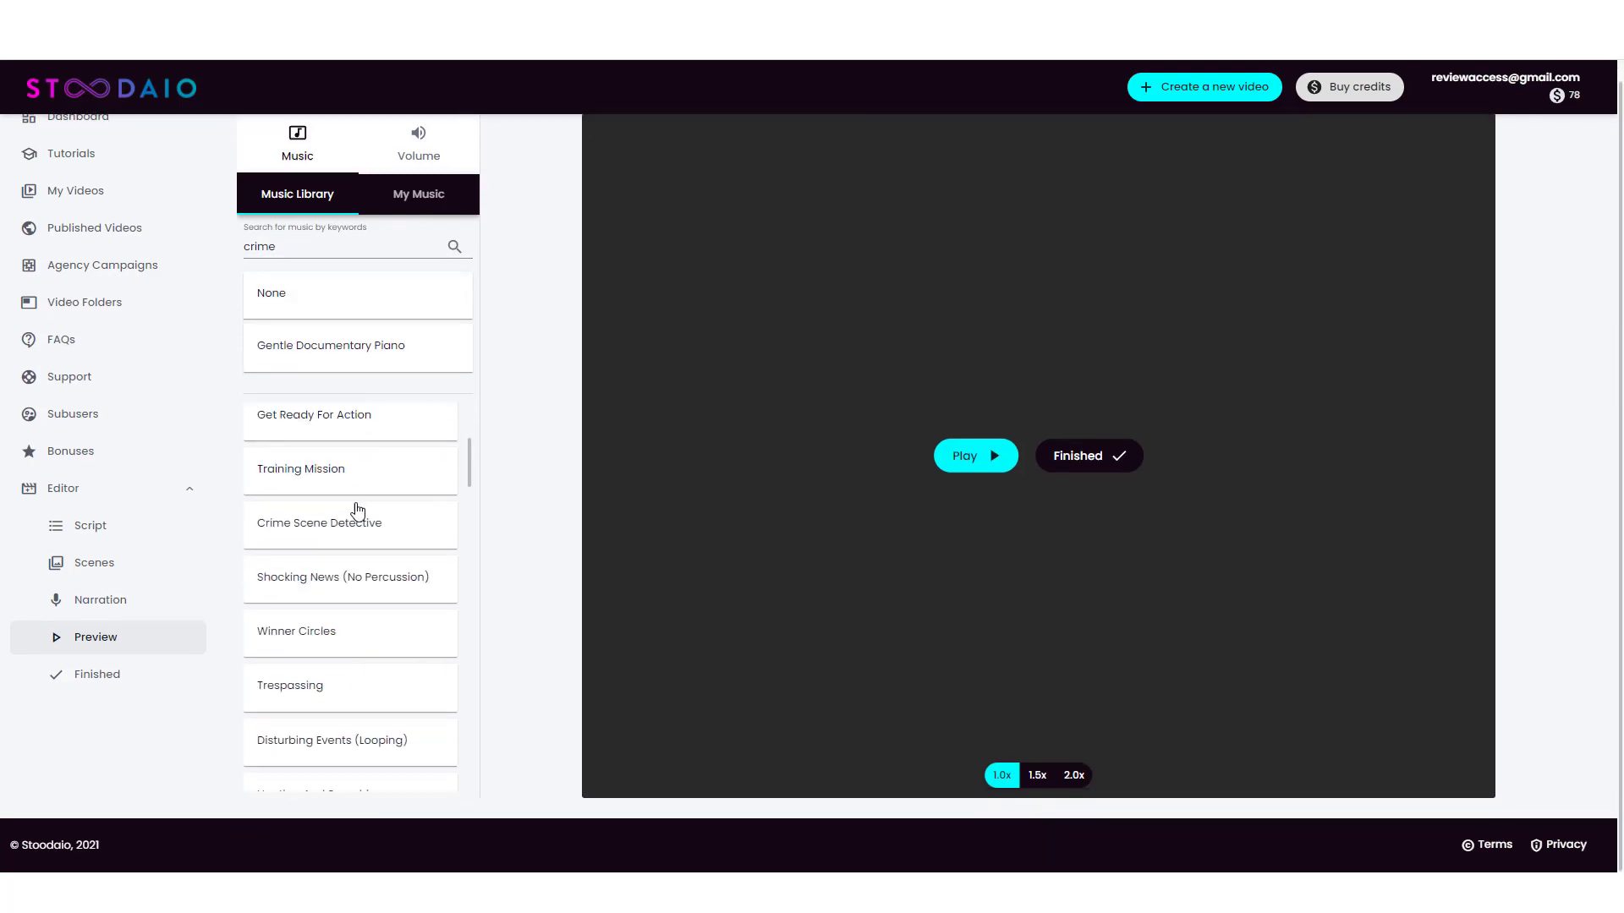
{"action": "scroll", "coordinate": [368, 696], "scroll_direction": "up", "scroll_amount": 13}
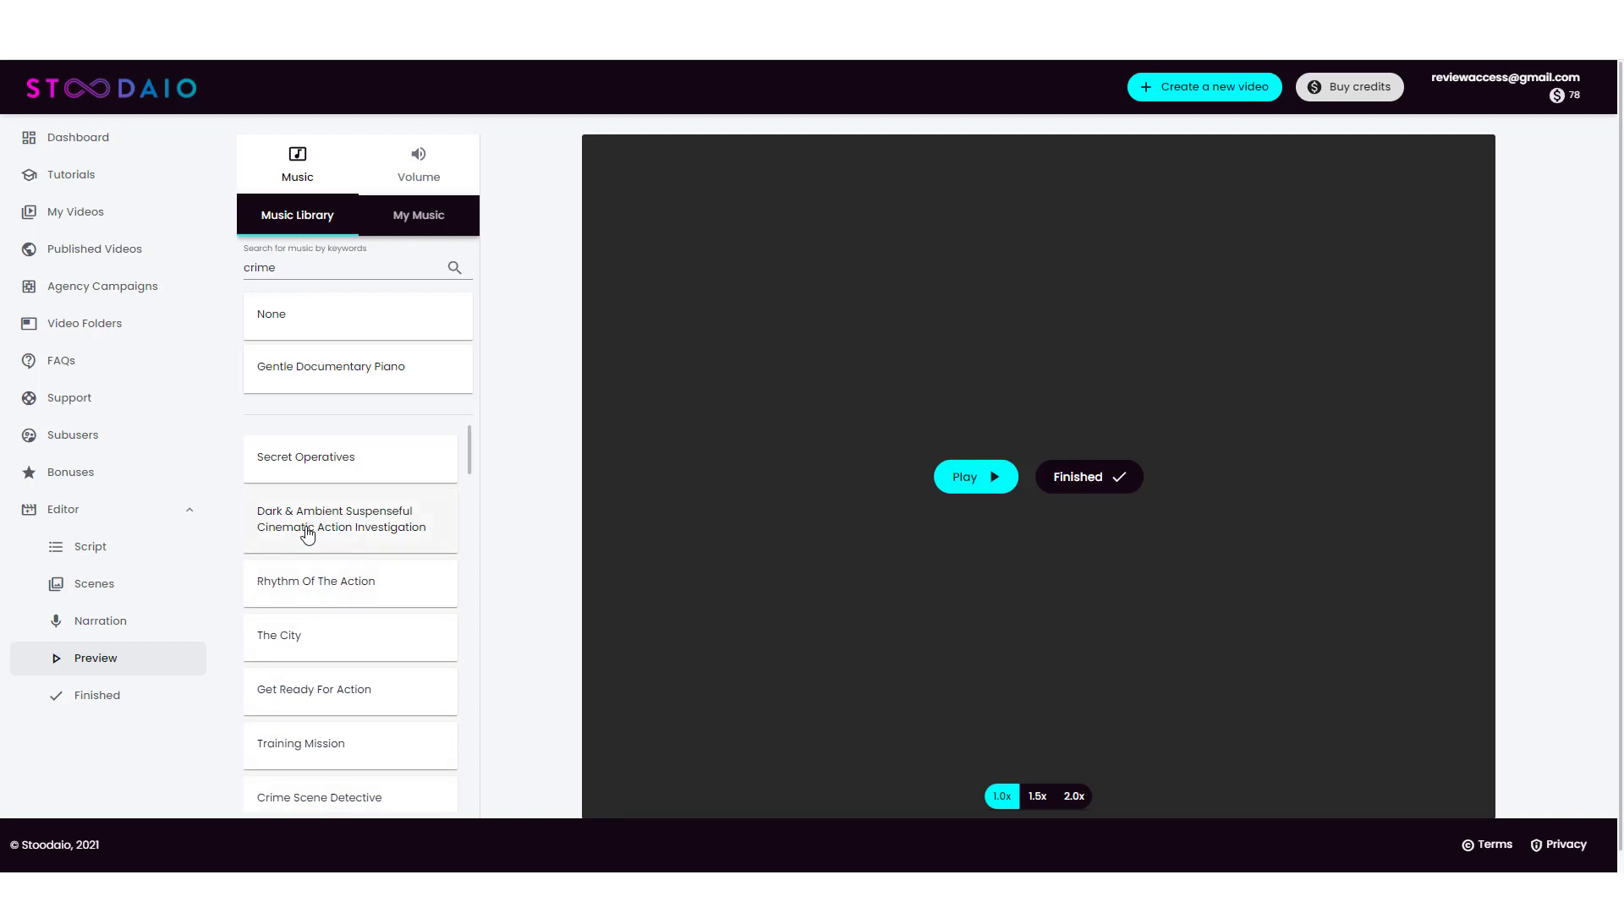
{"action": "left_click", "coordinate": [353, 522]}
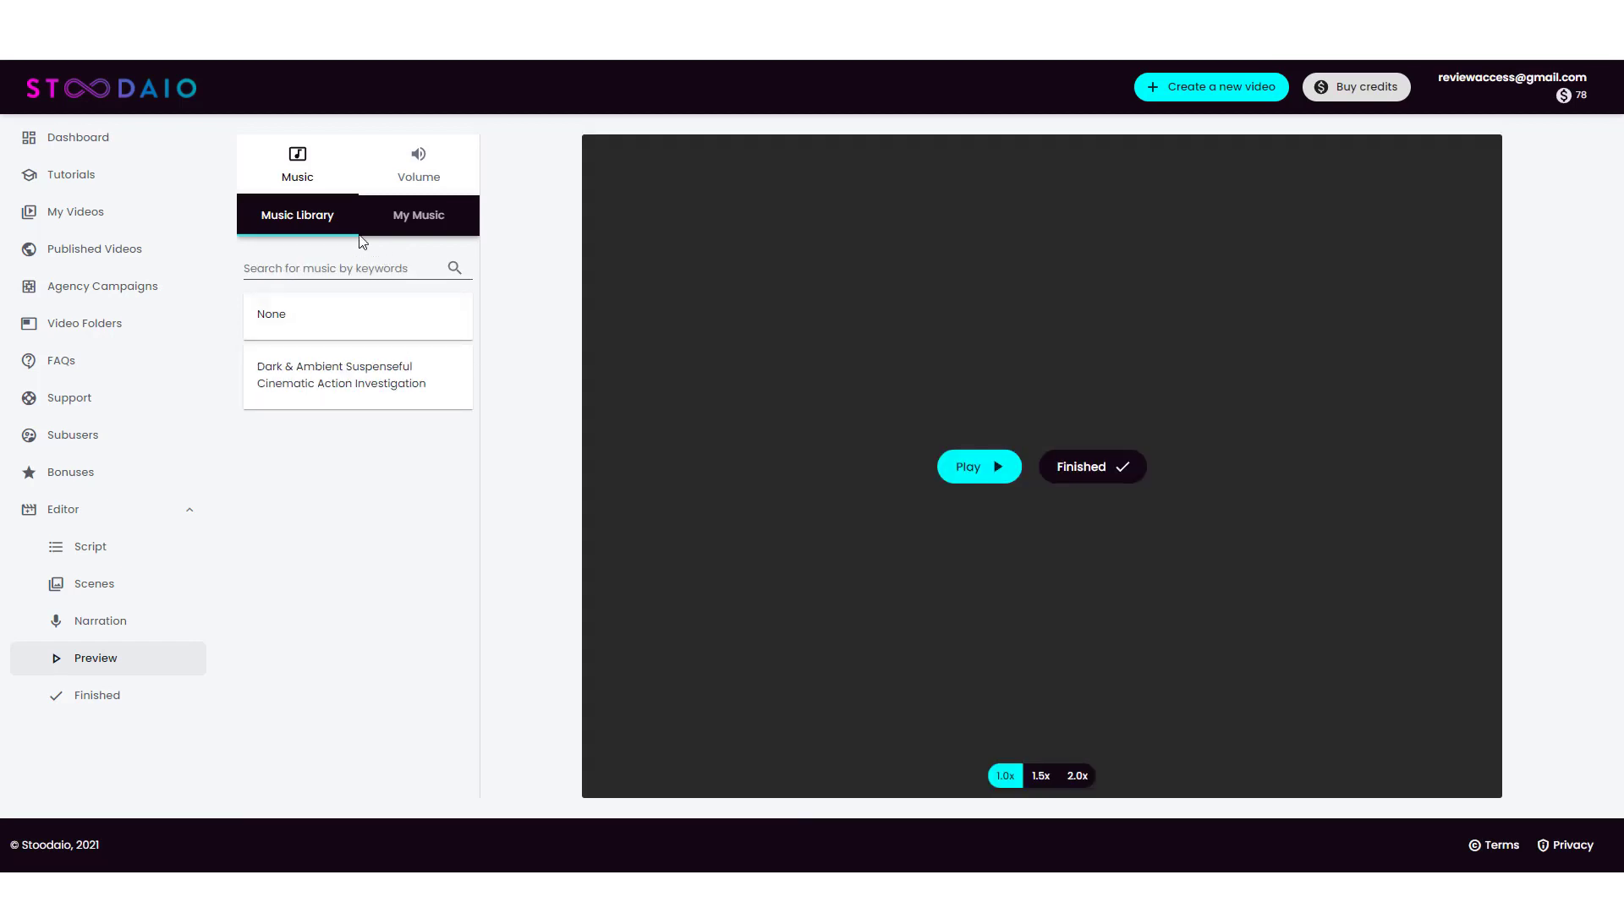
Lower the music volume, apply the change and return to the music selection
{"action": "left_click", "coordinate": [416, 168]}
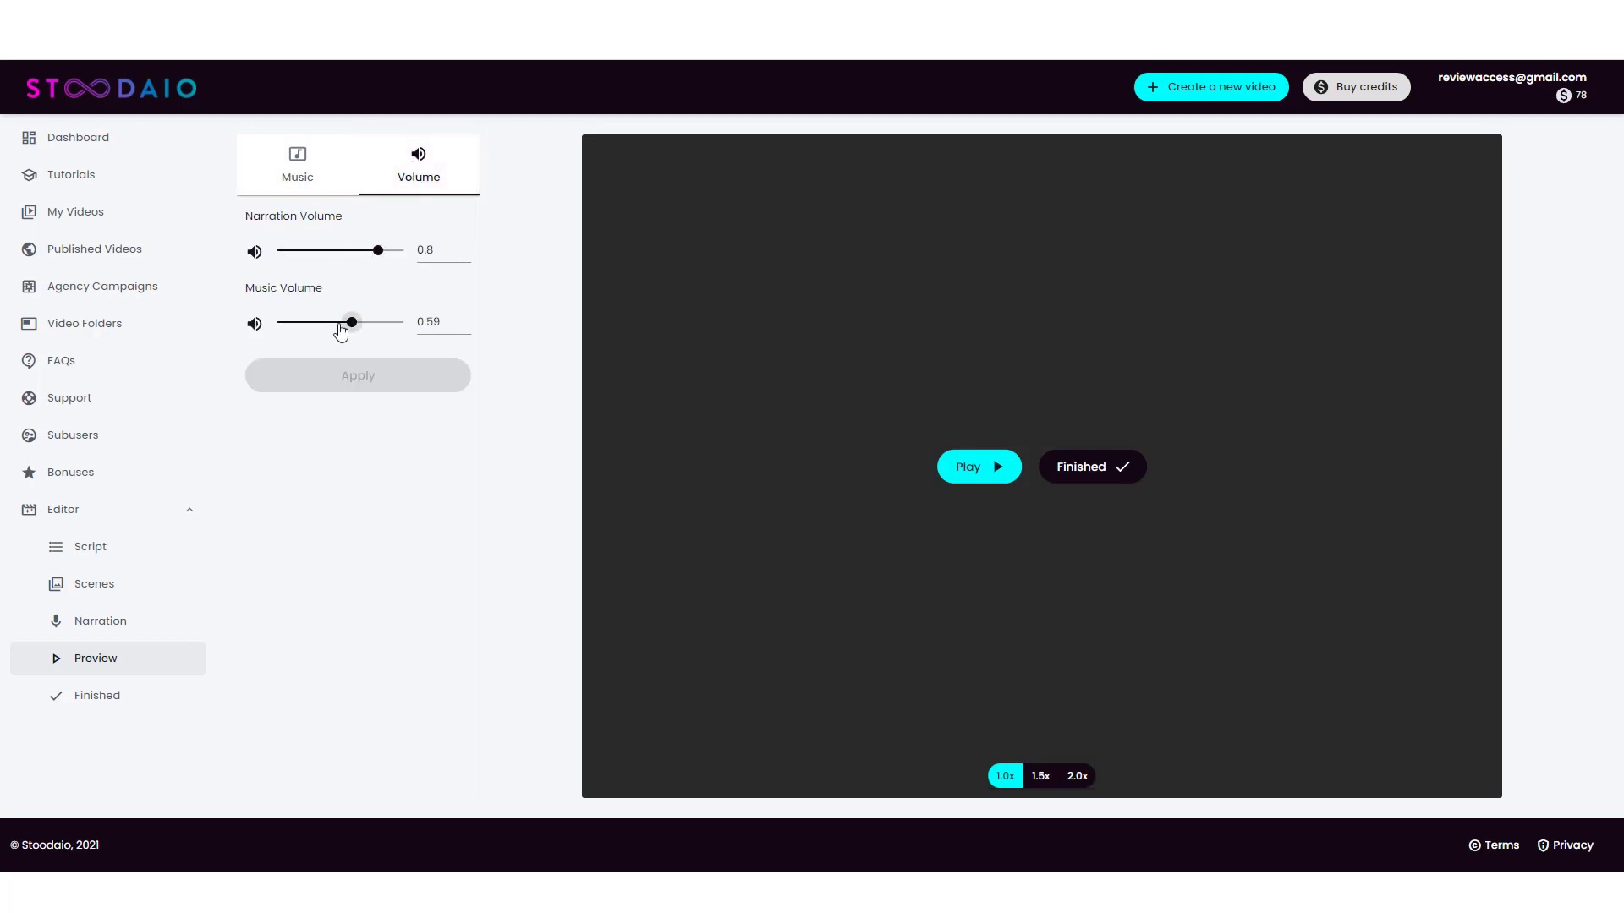
{"action": "left_click_drag", "start_coordinate": [341, 331], "coordinate": [316, 332]}
{"action": "left_click", "coordinate": [364, 381]}
{"action": "left_click", "coordinate": [297, 166]}
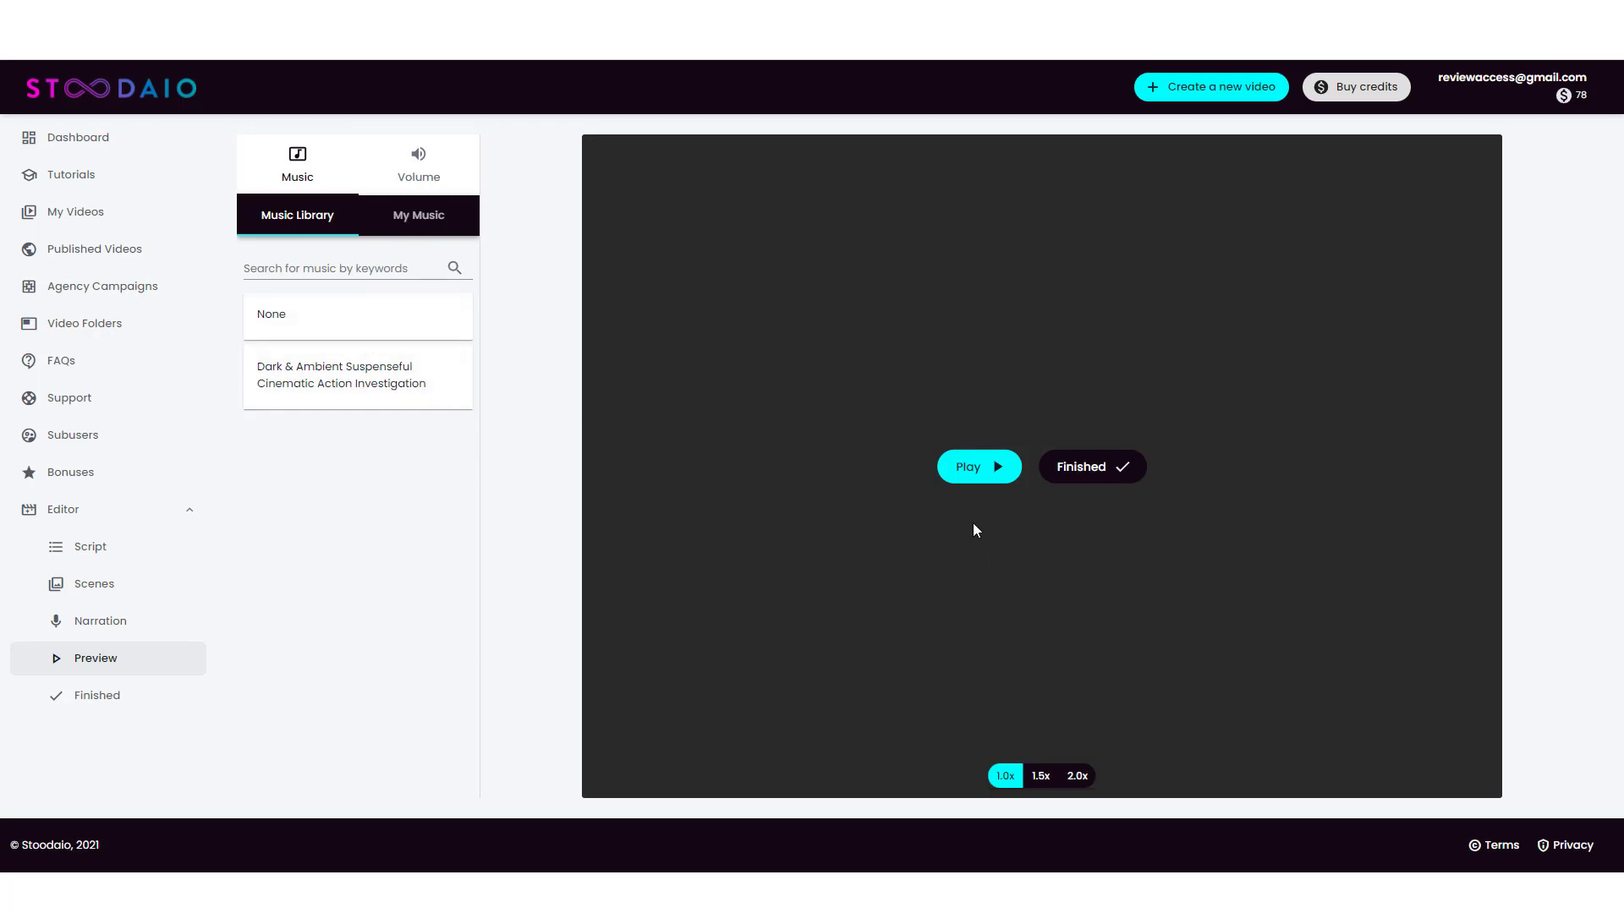
Play the video preview, pause it during the third scene and mark the video as finished
{"action": "left_click", "coordinate": [972, 487]}
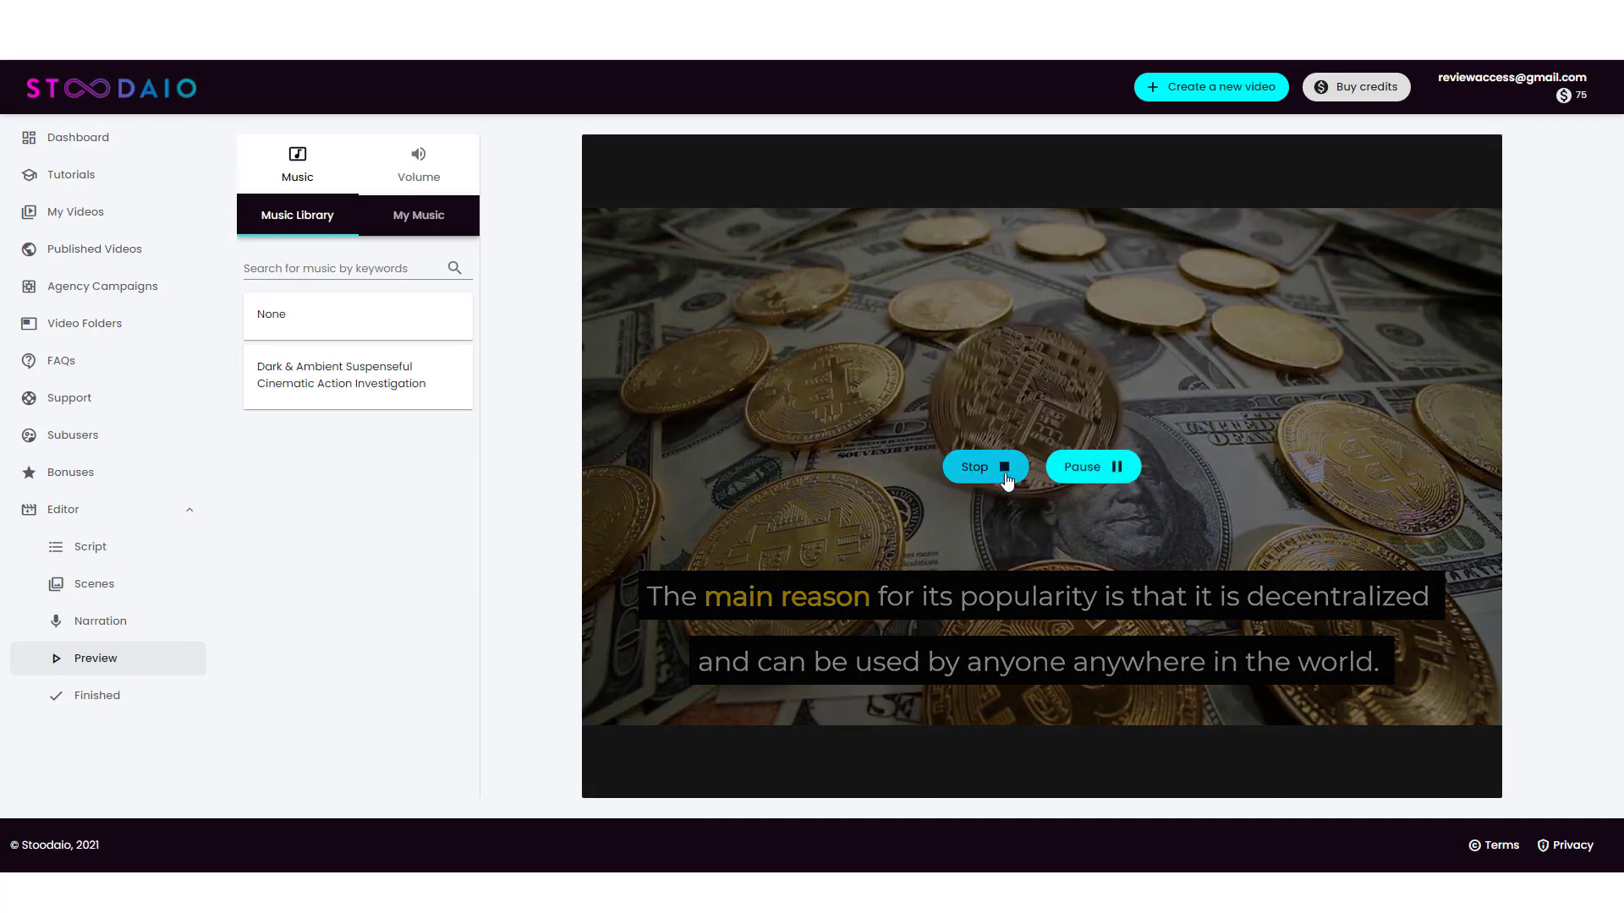
{"action": "left_click", "coordinate": [1105, 475]}
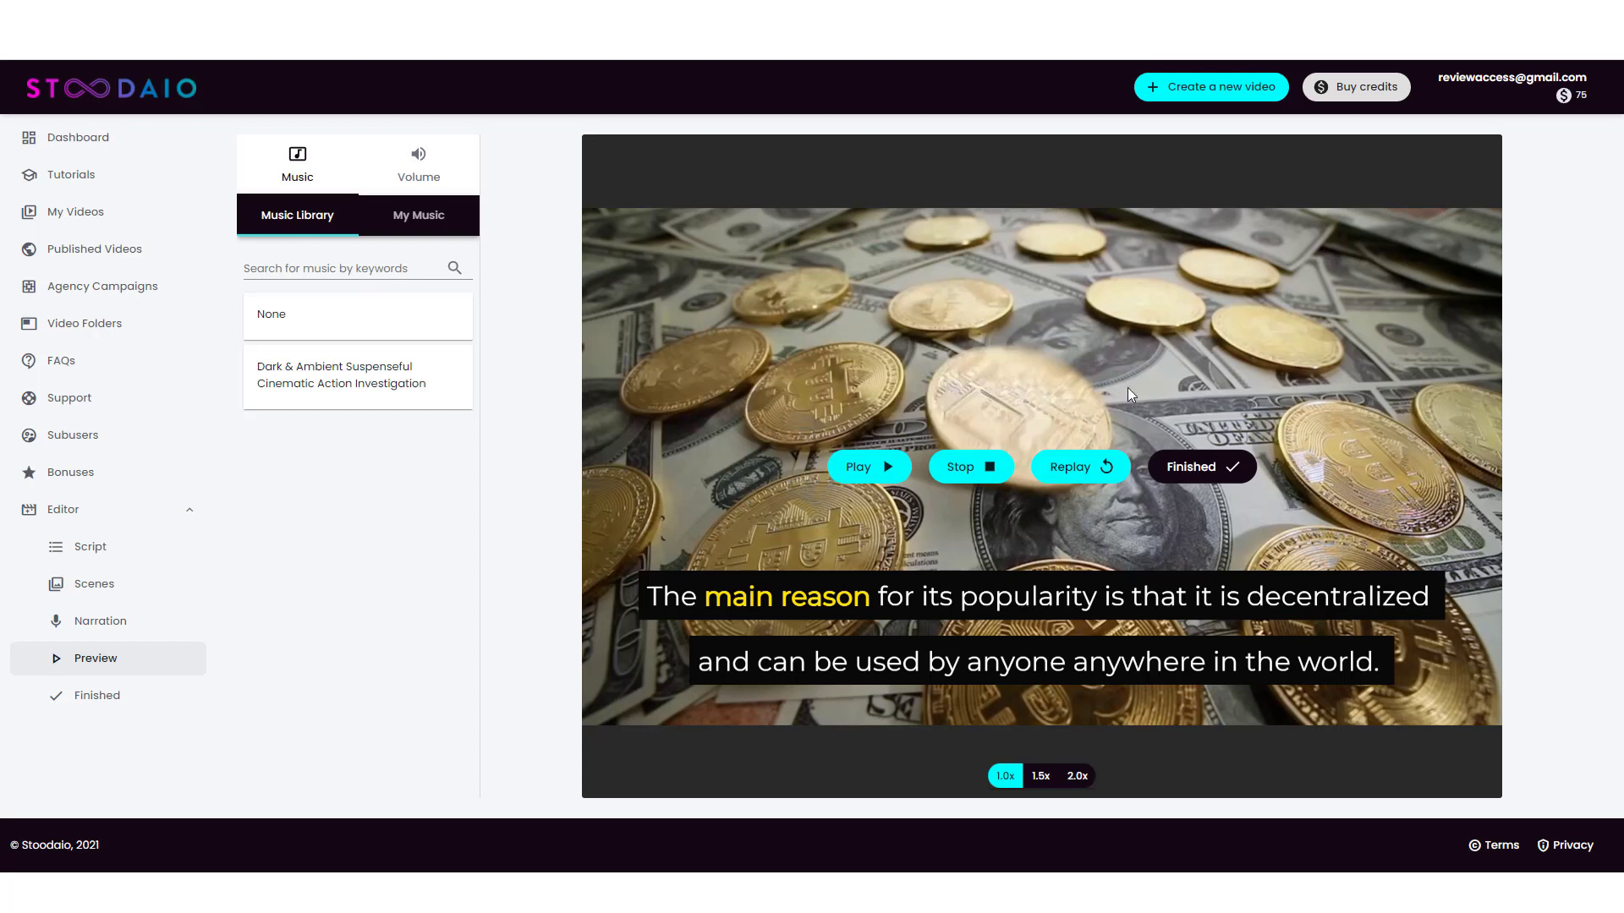
{"action": "left_click", "coordinate": [1195, 475]}
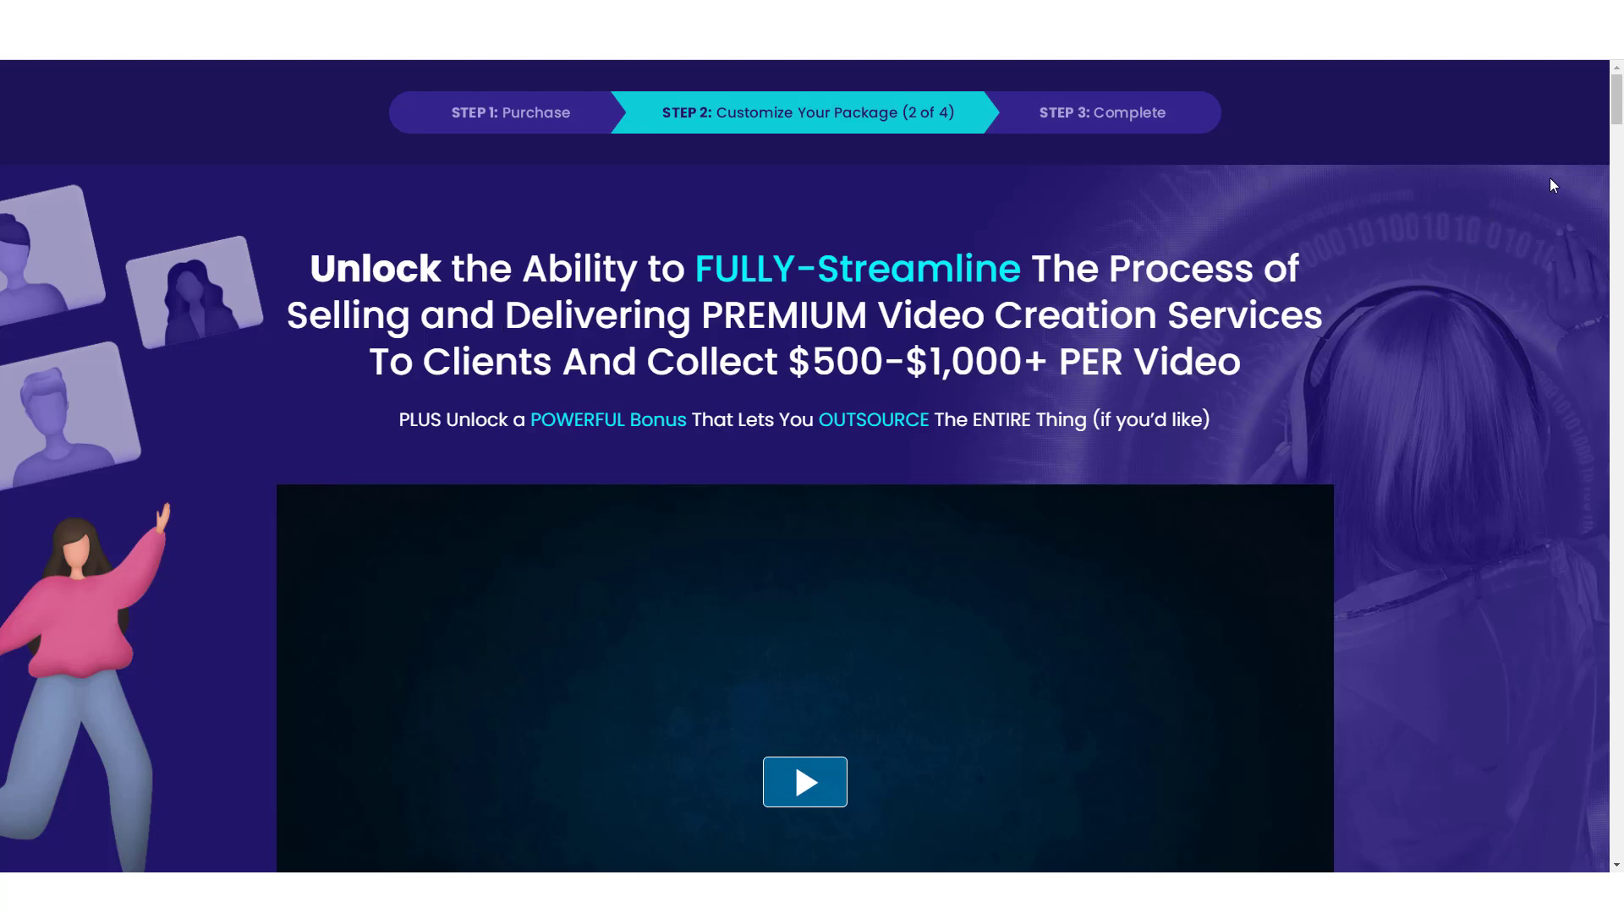
Review the Stoodaio upgrade offer pages for client video services, whitelabel rights and StoodaioVoice, including their pricing
{"action": "left_click_drag", "start_coordinate": [1615, 119], "coordinate": [1609, 187]}
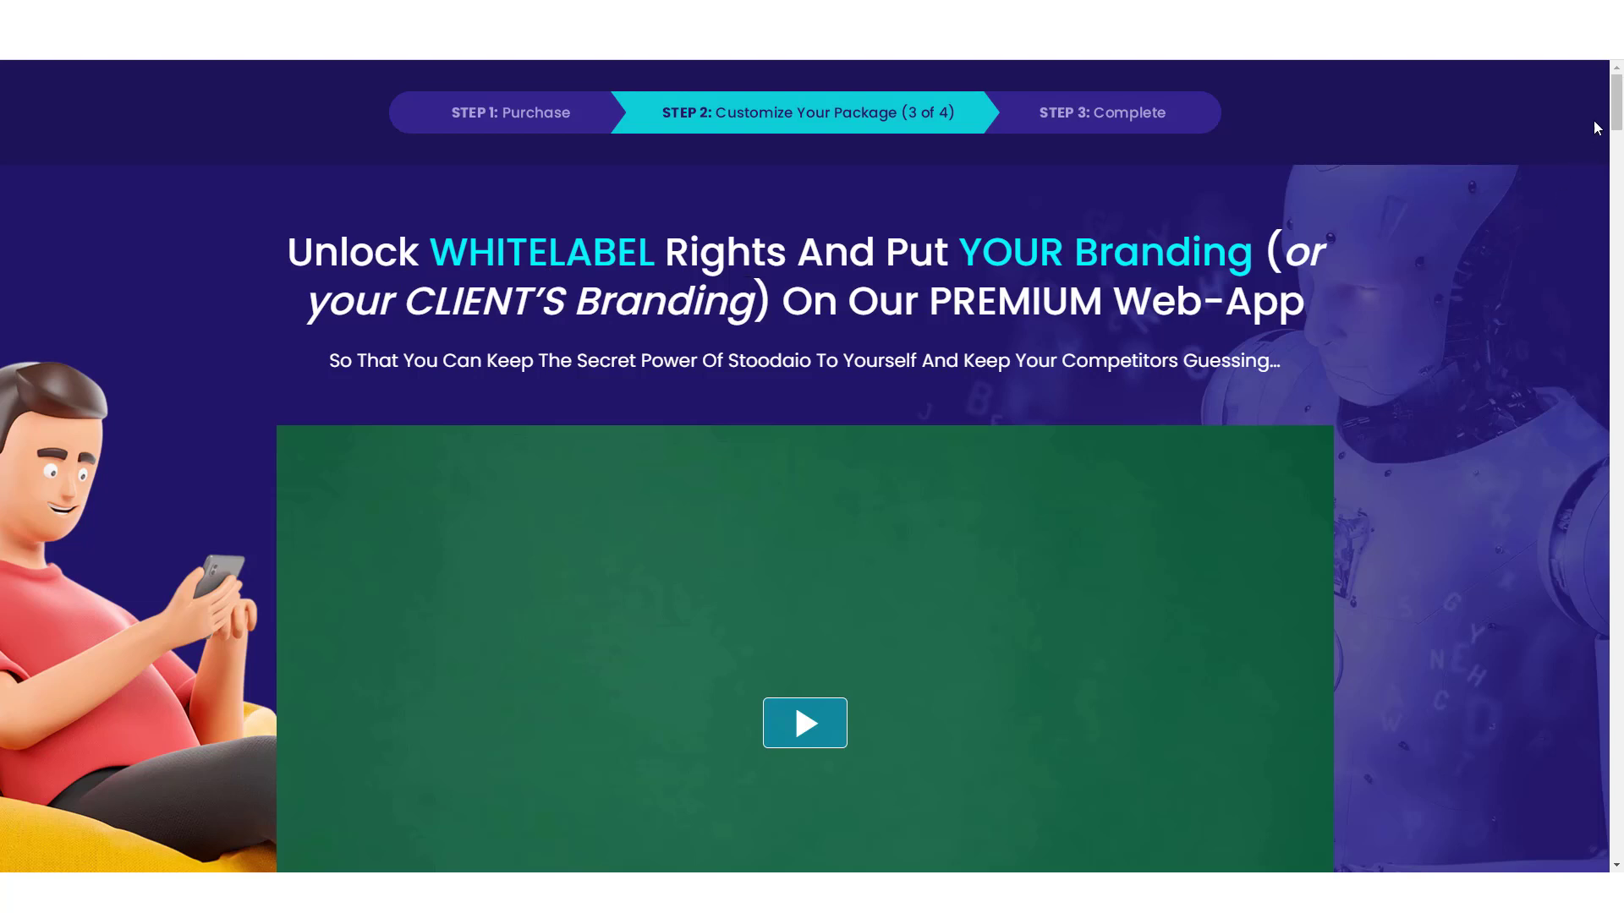
{"action": "left_click_drag", "start_coordinate": [1615, 106], "coordinate": [1614, 167]}
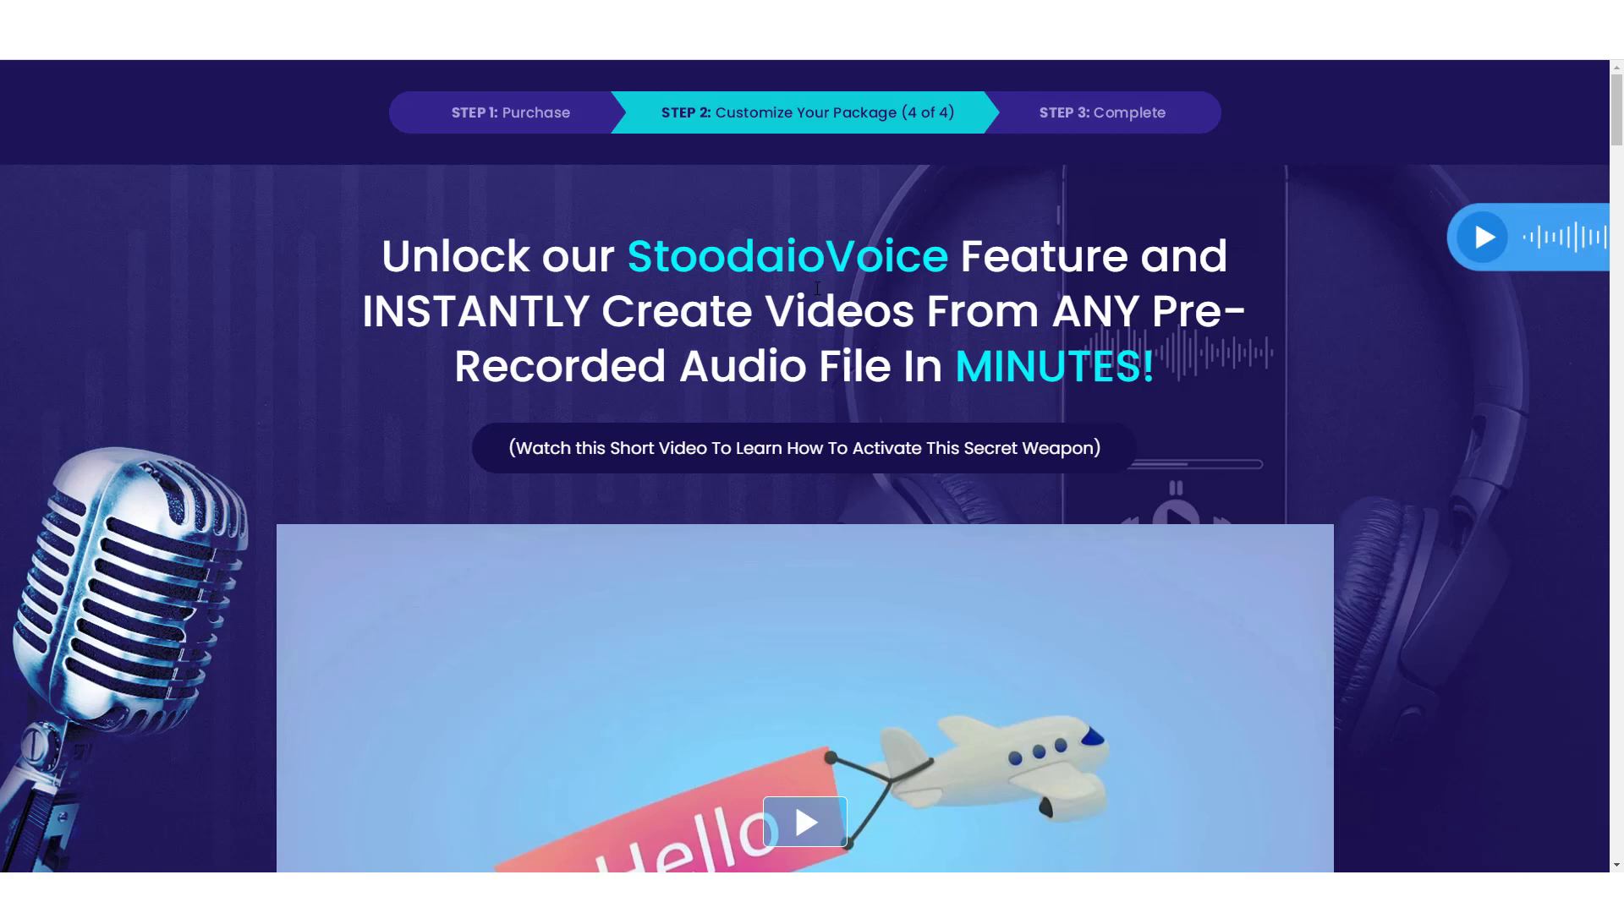
{"action": "left_click_drag", "start_coordinate": [1616, 116], "coordinate": [1612, 203]}
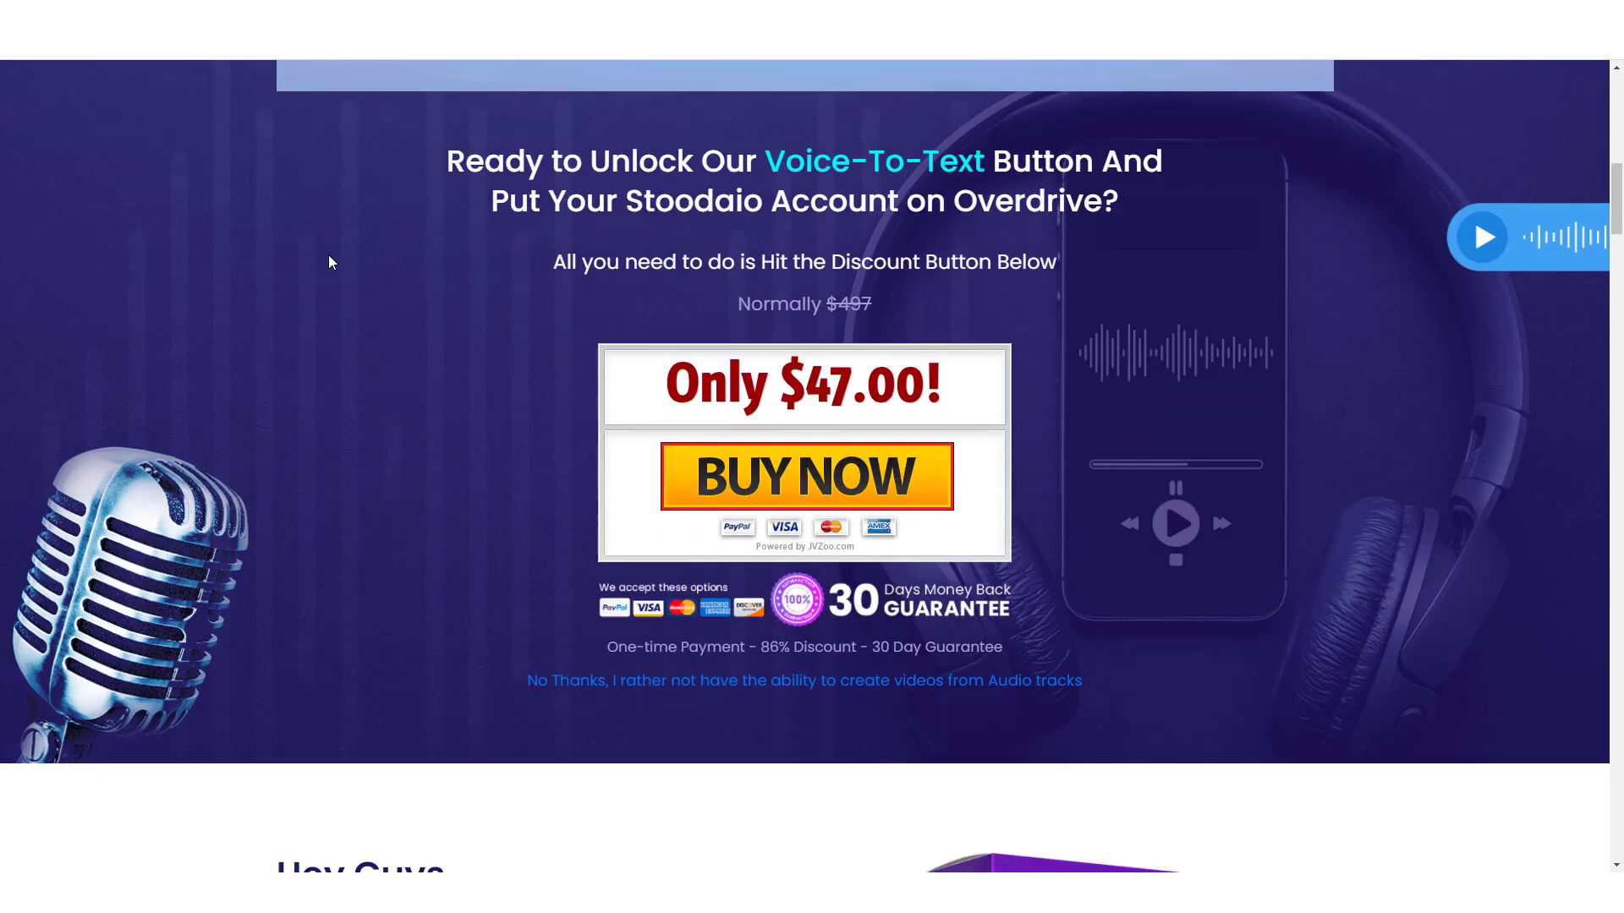